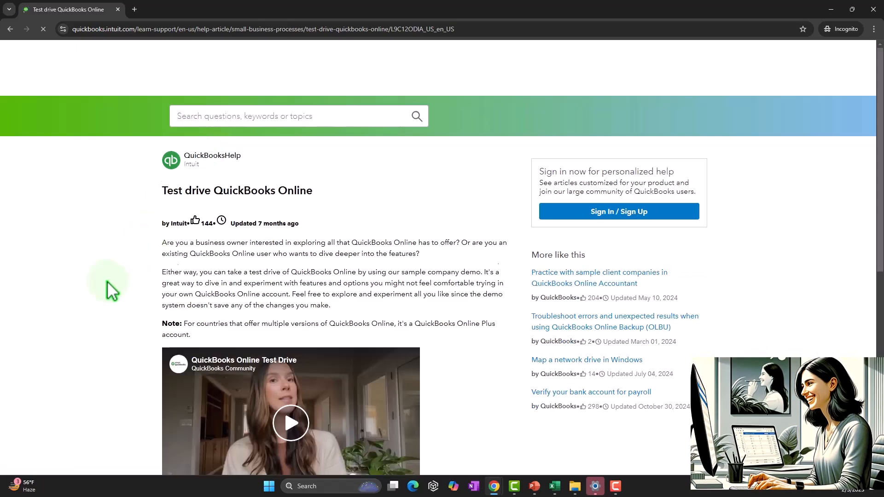
Open the United States QuickBooks Online test drive from the help article and complete the security verification to enter the sample company.
{"action": "scroll", "coordinate": [111, 290], "scroll_direction": "down", "scroll_amount": 3}
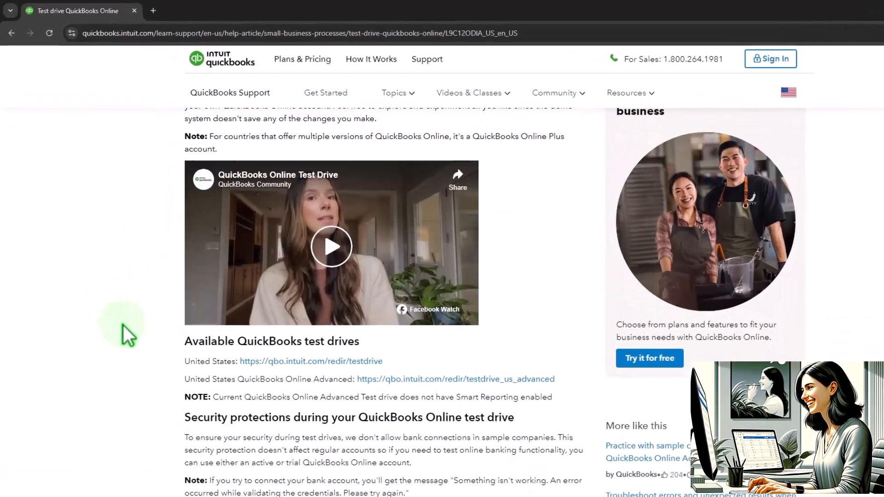
{"action": "left_click", "coordinate": [274, 361]}
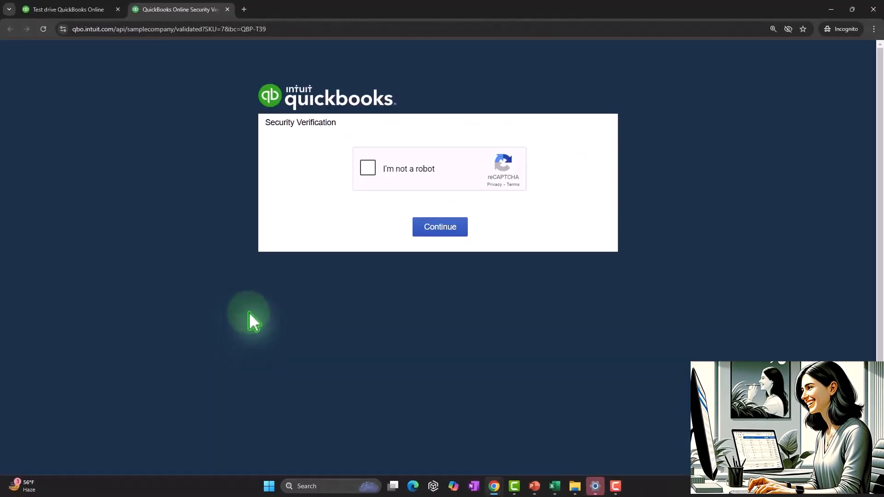
{"action": "left_click", "coordinate": [367, 168]}
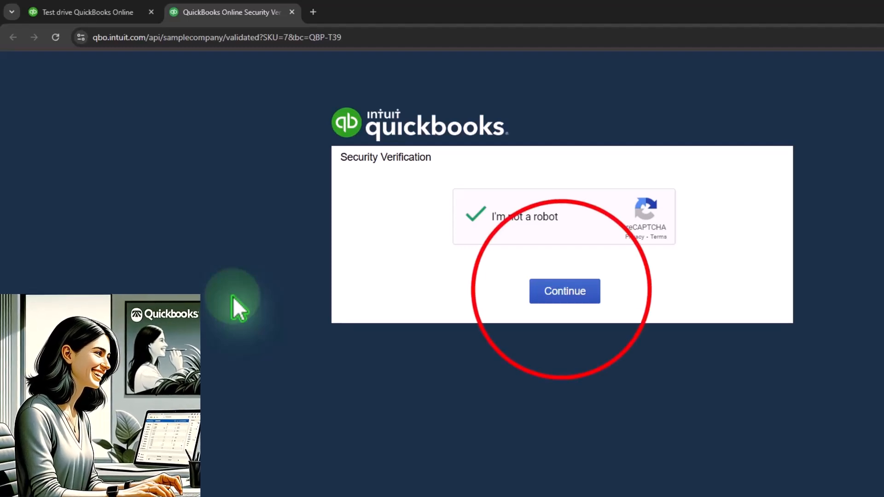
{"action": "left_click", "coordinate": [563, 291]}
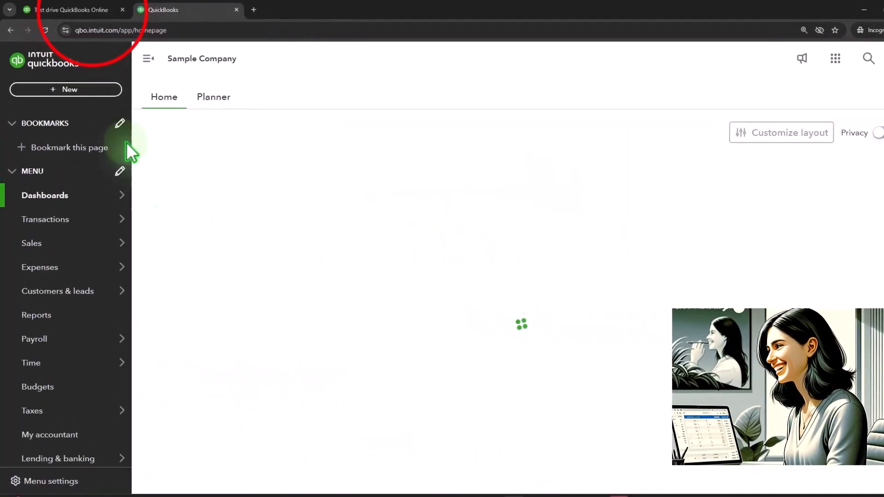
Close the test drive help article so that only the sample company page stays open.
{"action": "left_click", "coordinate": [99, 10]}
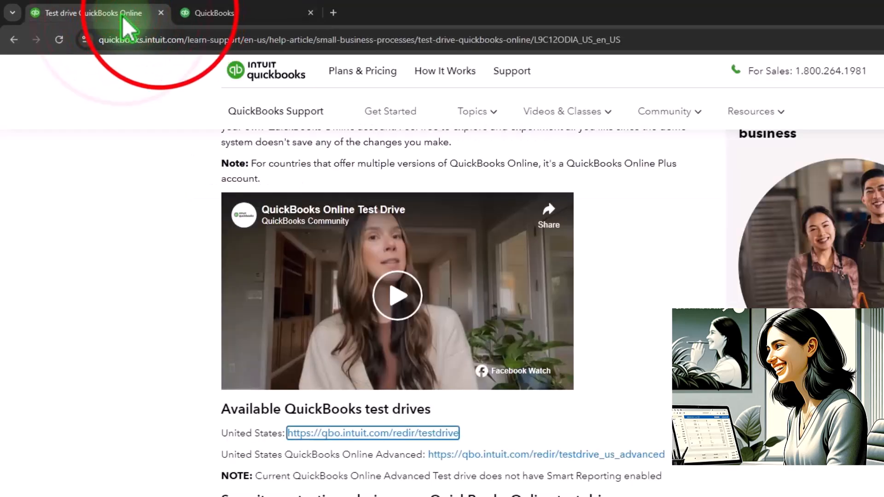
{"action": "left_click", "coordinate": [141, 10]}
{"action": "left_click", "coordinate": [152, 12]}
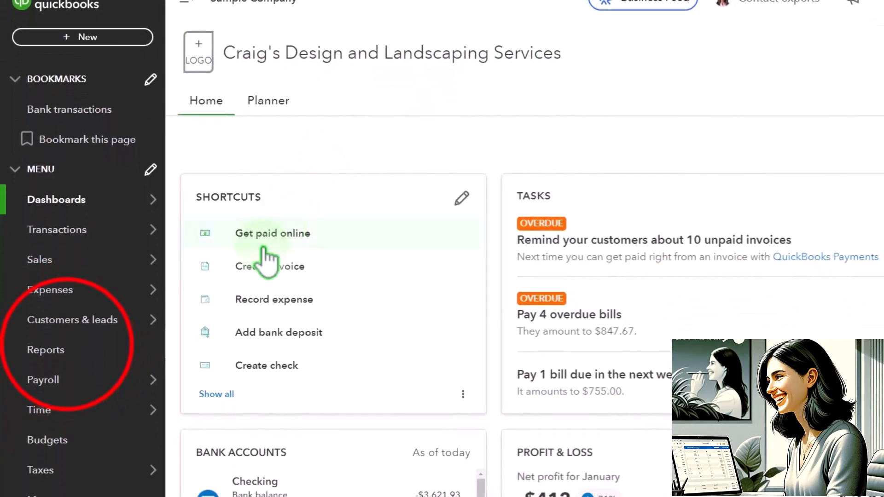
Go to Reports and open the favorite Balance Sheet and Profit and Loss reports, each in its own new browser tab.
{"action": "left_click", "coordinate": [69, 320]}
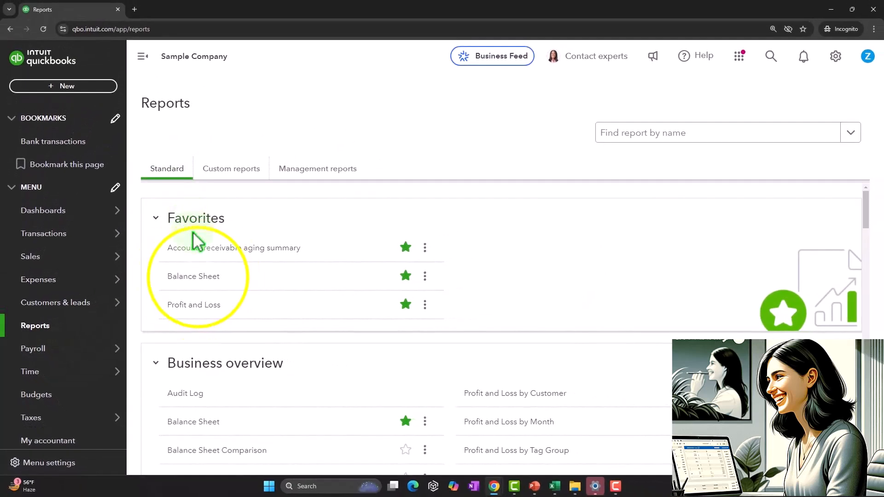
{"action": "right_click", "coordinate": [198, 276]}
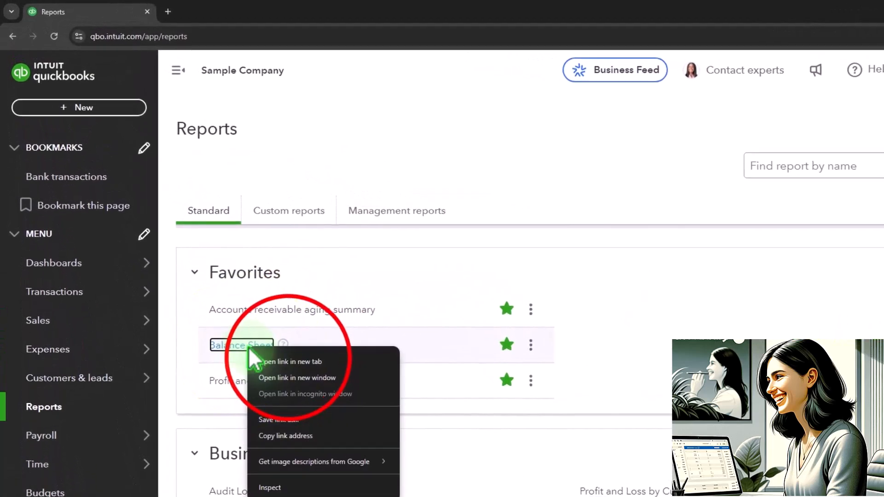
{"action": "left_click", "coordinate": [231, 287]}
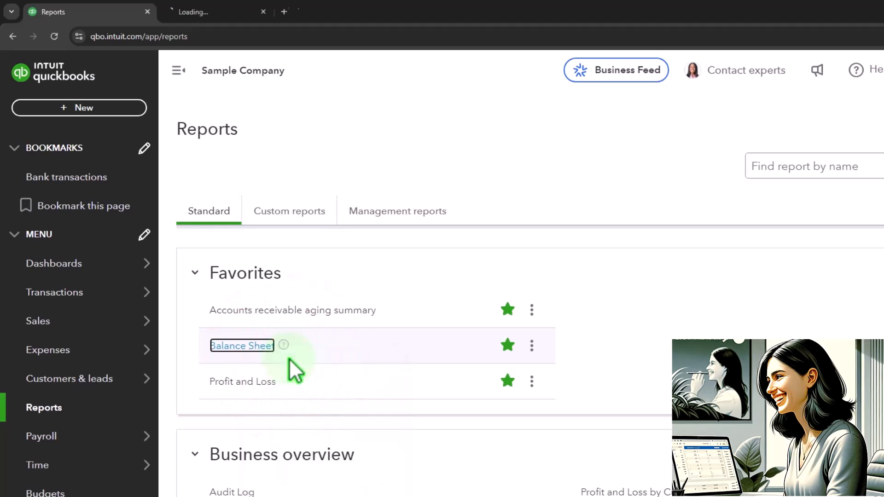
{"action": "left_click", "coordinate": [255, 381]}
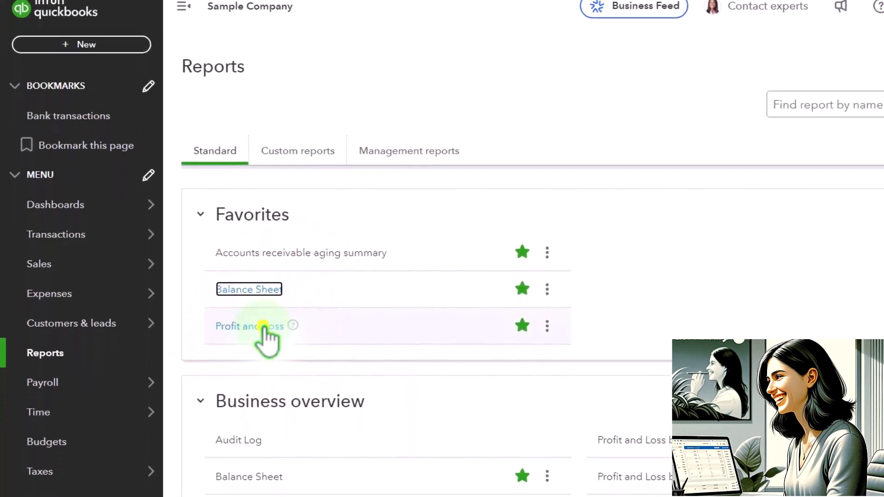
{"action": "right_click", "coordinate": [263, 327]}
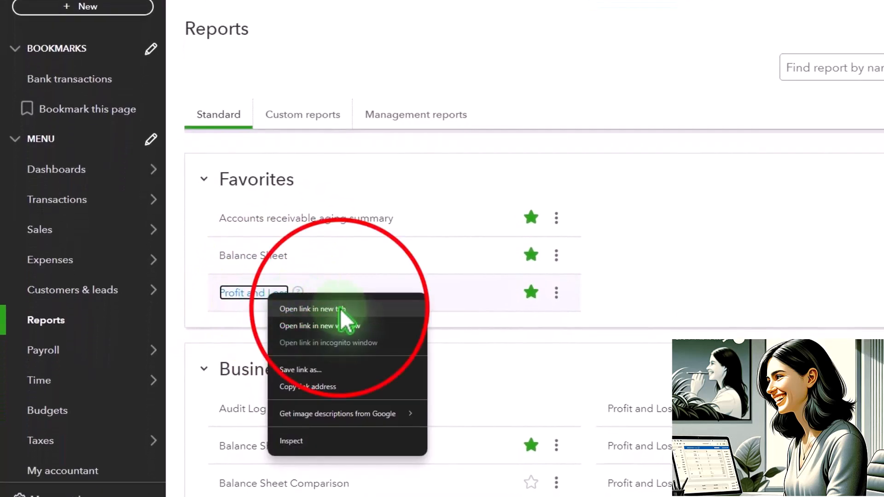
{"action": "left_click", "coordinate": [340, 309]}
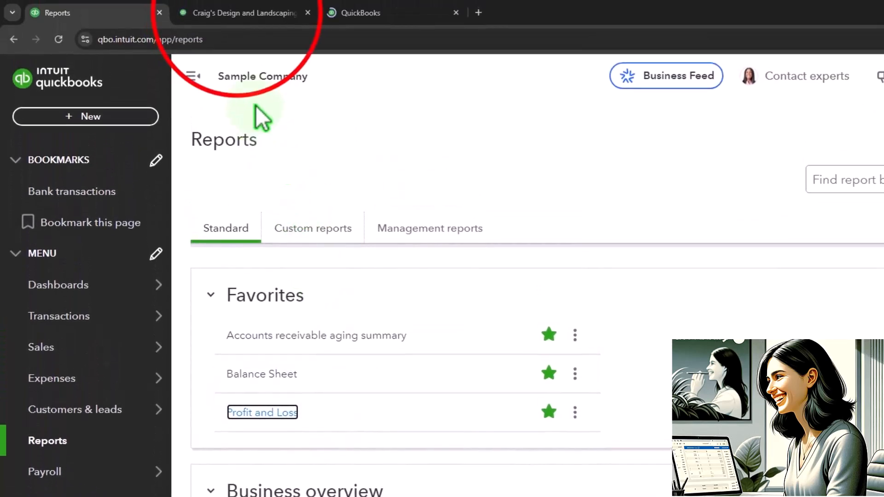
In the Balance Sheet report, collapse the navigation menu and set the report period to 01/01/2024 through 12/31/2024.
{"action": "left_click", "coordinate": [238, 13]}
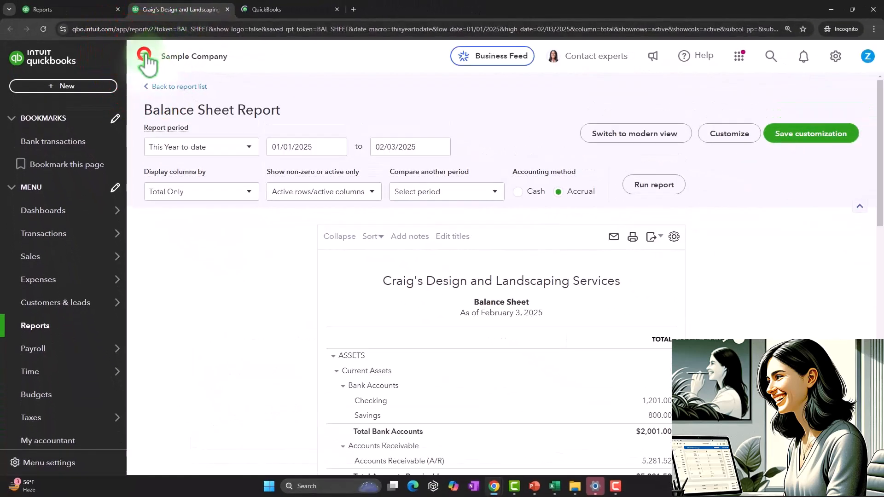
{"action": "left_click", "coordinate": [143, 57]}
{"action": "left_click", "coordinate": [211, 148]}
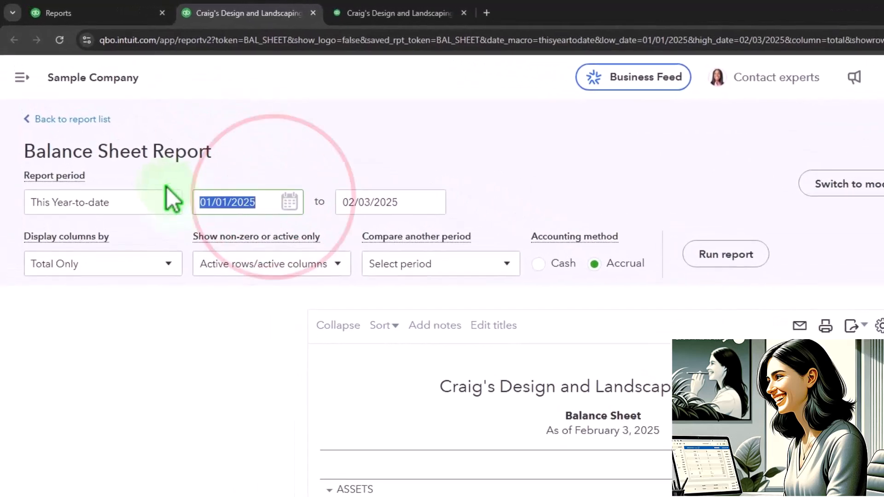
{"action": "type", "text": "010124"}
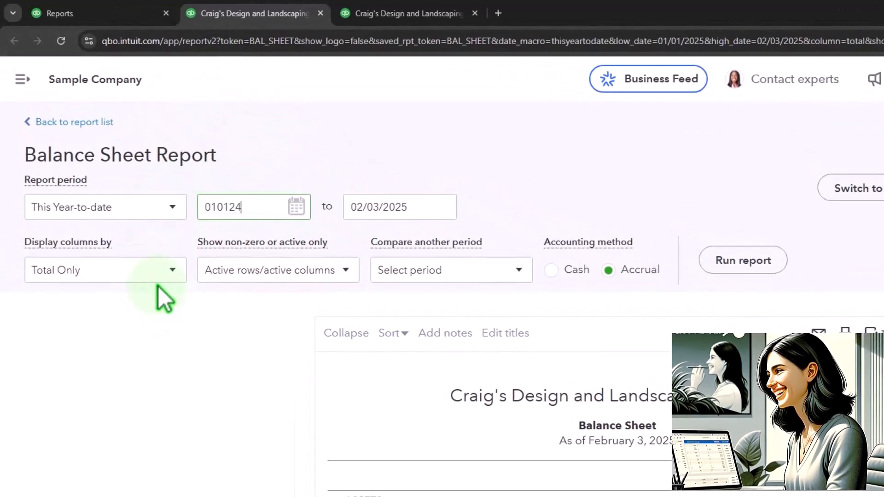
{"action": "key", "text": "Tab"}
{"action": "type", "text": "123124"}
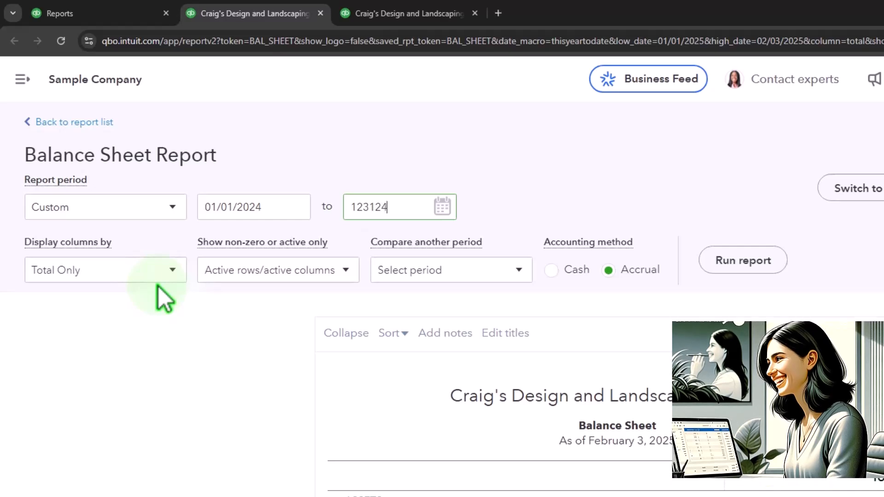
{"action": "key", "text": "Tab"}
Display the Balance Sheet columns by Years and run the report.
{"action": "left_click", "coordinate": [159, 275]}
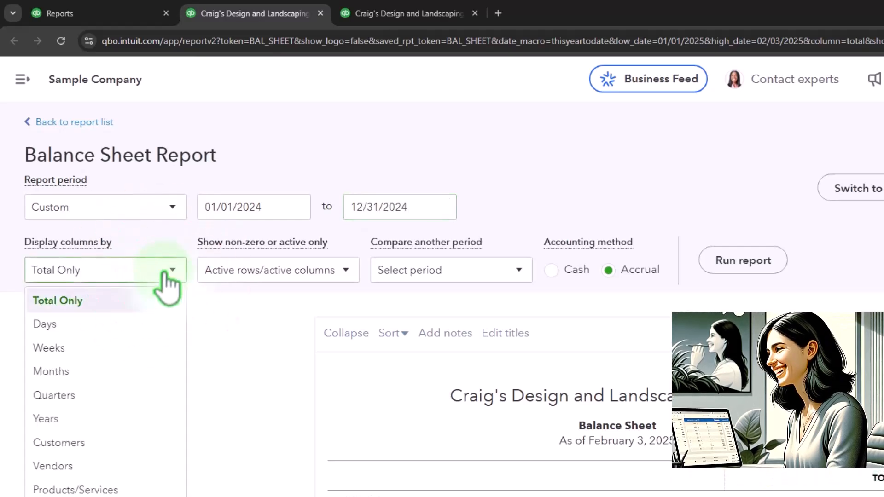
{"action": "left_click", "coordinate": [129, 419]}
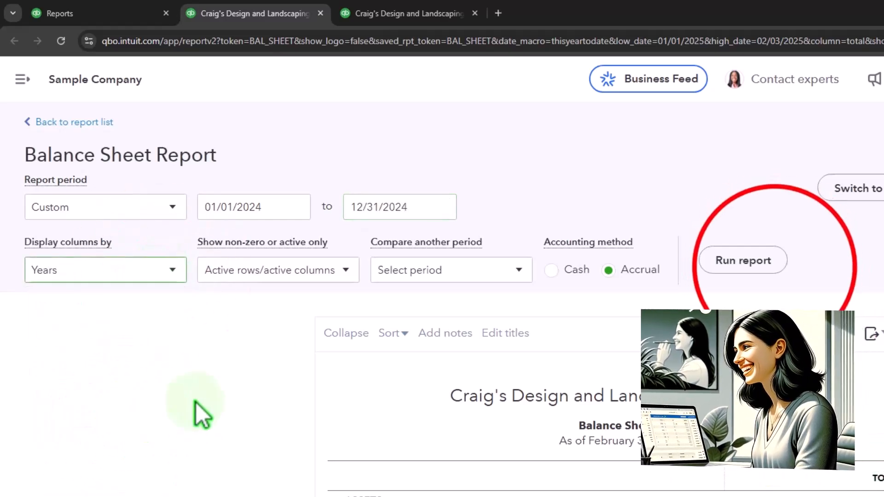
{"action": "left_click", "coordinate": [769, 269]}
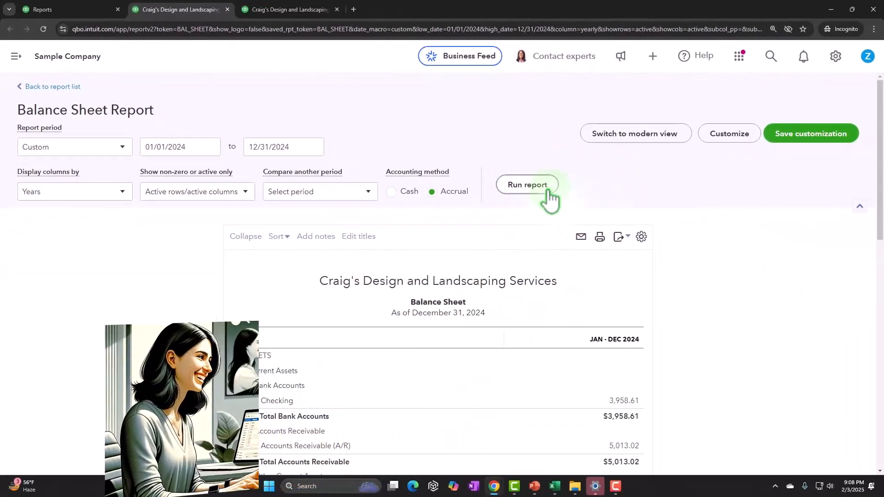
{"action": "left_click", "coordinate": [588, 203]}
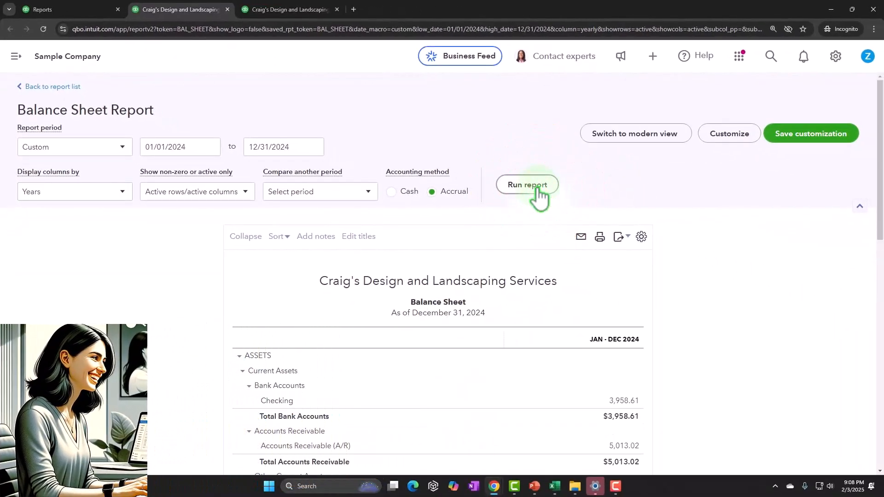
Change the Balance Sheet's end date to 12/31/2025 and rerun the report.
{"action": "triple_click", "coordinate": [302, 146]}
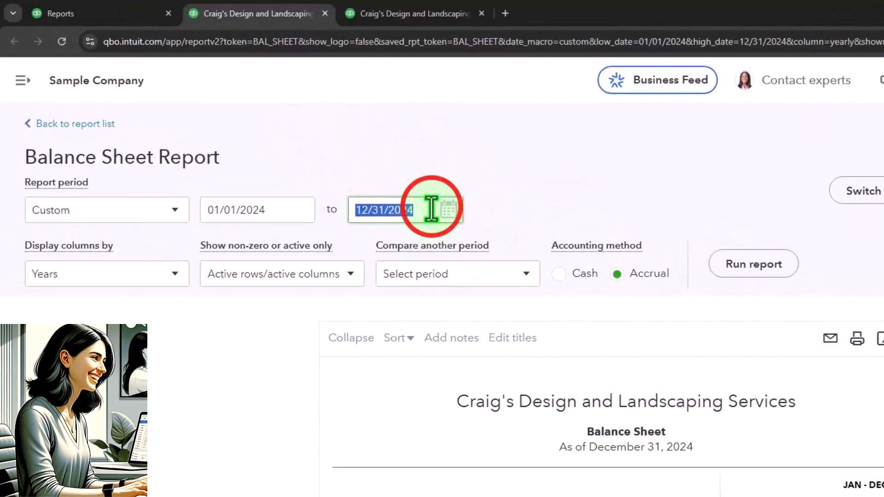
{"action": "left_click", "coordinate": [431, 209]}
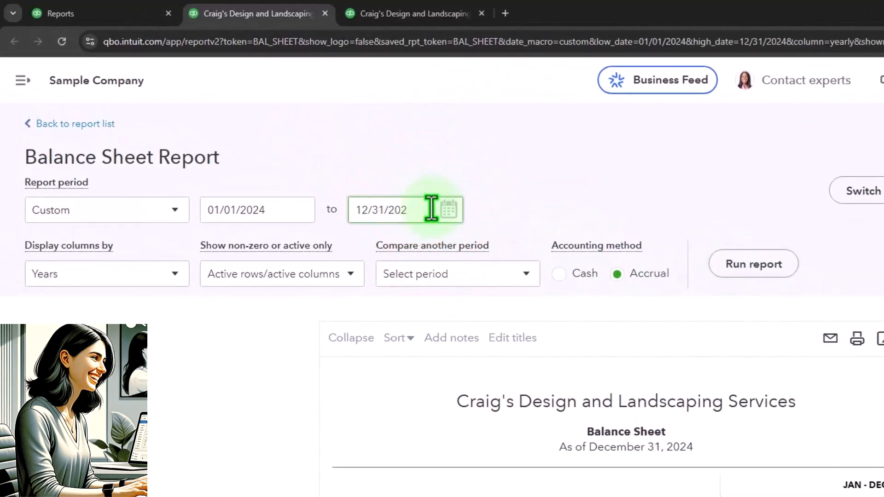
{"action": "left_click", "coordinate": [774, 265]}
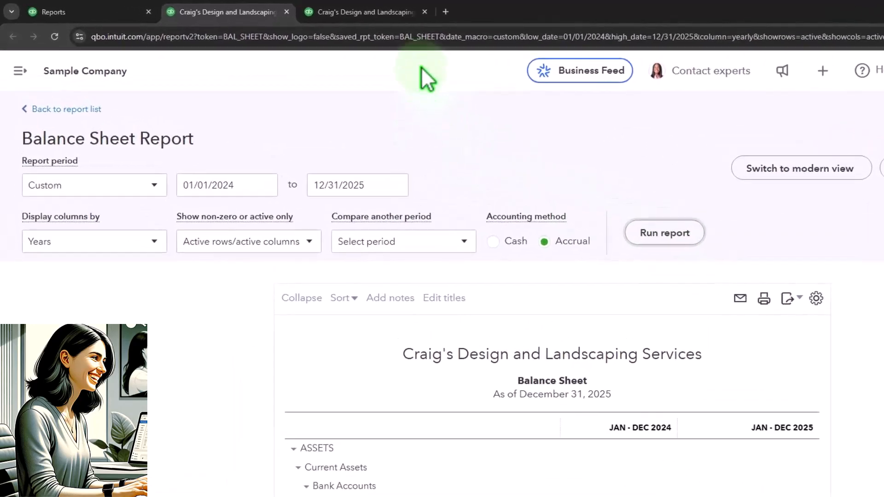
In the Profit and Loss report, collapse the navigation menu and set the report period to 01/01/2024 through 12/31/2025.
{"action": "left_click", "coordinate": [300, 7]}
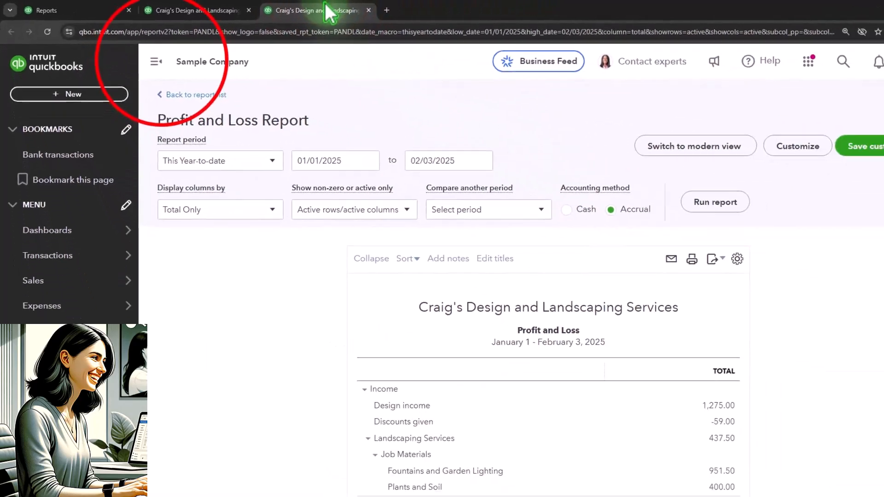
{"action": "left_click", "coordinate": [149, 56]}
{"action": "left_click", "coordinate": [205, 144]}
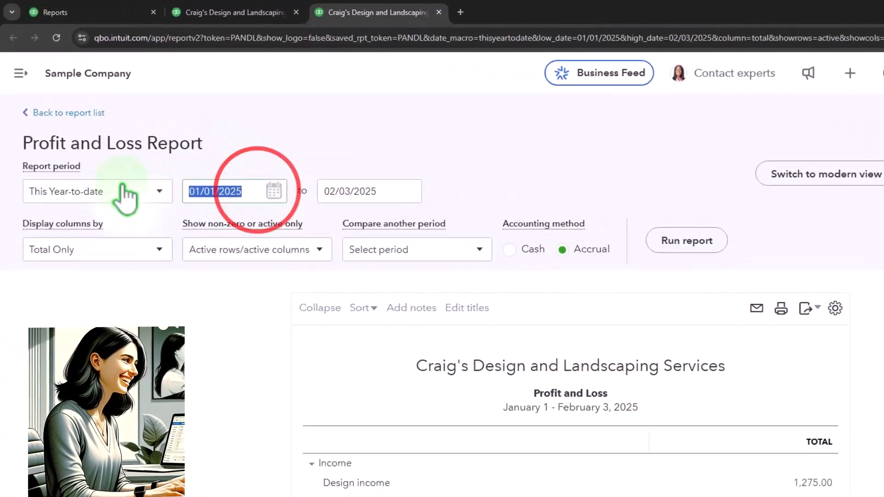
{"action": "type", "text": "01/01/2024"}
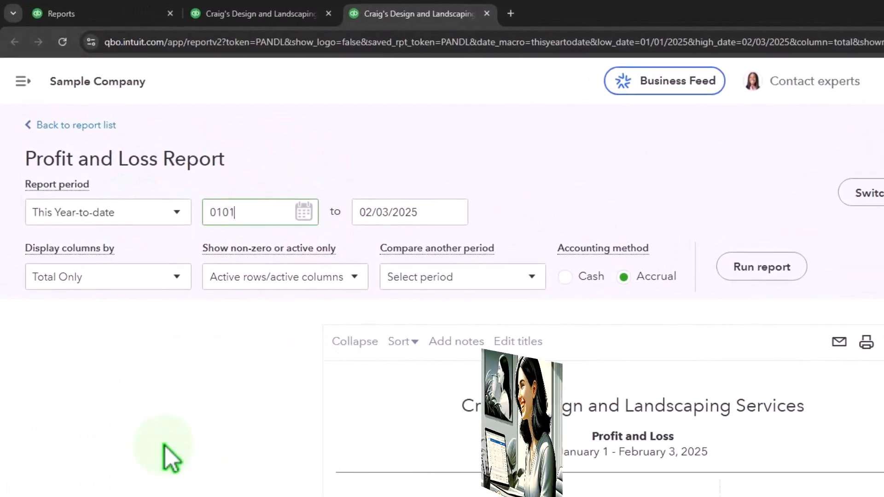
{"action": "key", "text": "Tab"}
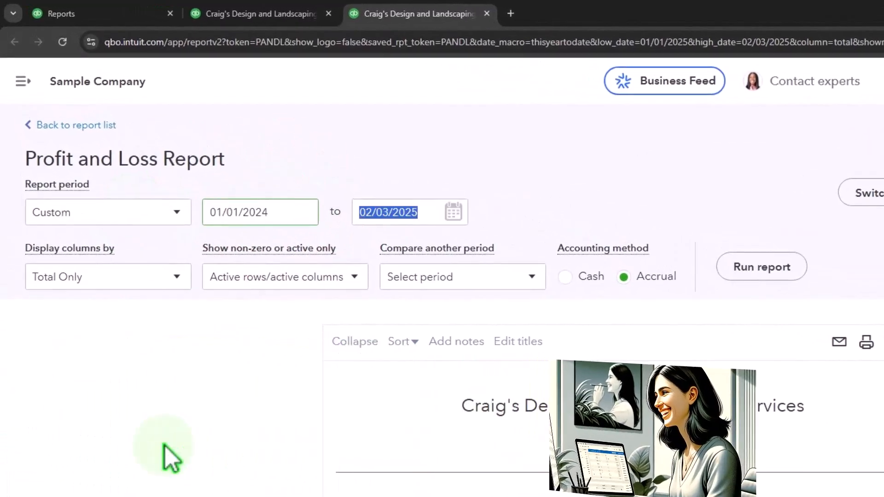
{"action": "type", "text": "123125"}
Display the Profit and Loss columns by Years and run the report.
{"action": "left_click", "coordinate": [161, 276]}
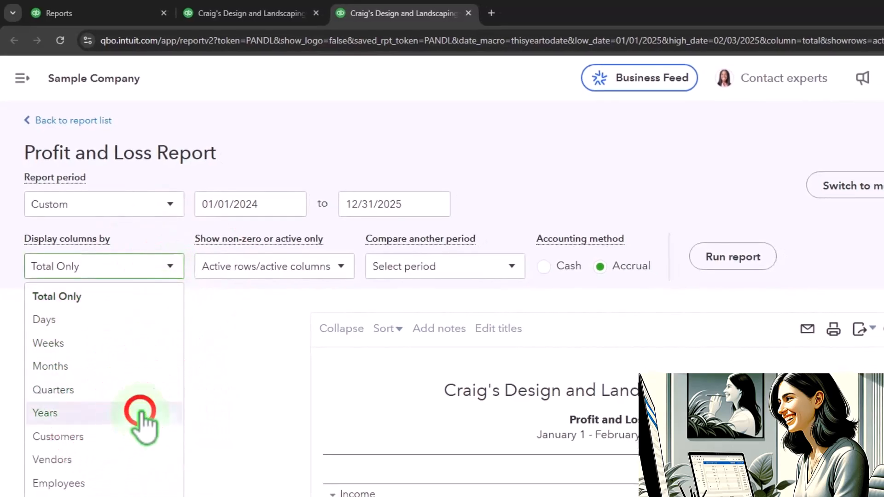
{"action": "left_click", "coordinate": [141, 417]}
{"action": "left_click", "coordinate": [734, 258]}
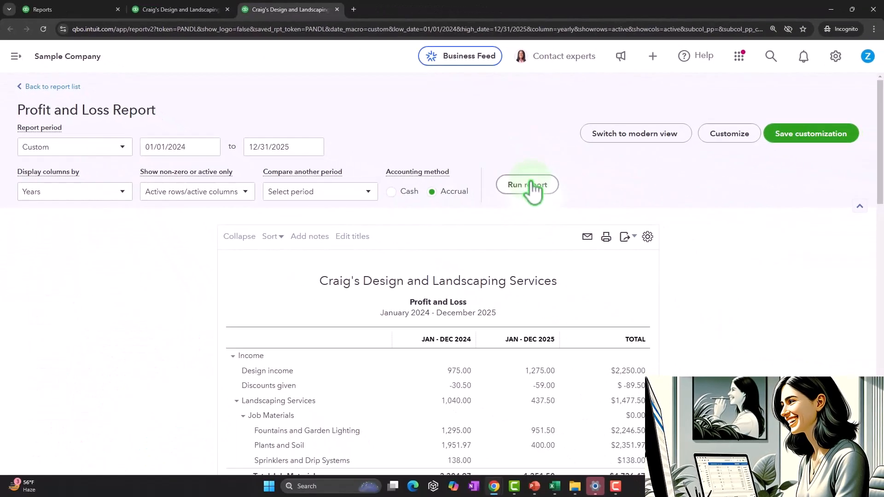
{"action": "scroll", "coordinate": [618, 265], "scroll_direction": "down", "scroll_amount": 2}
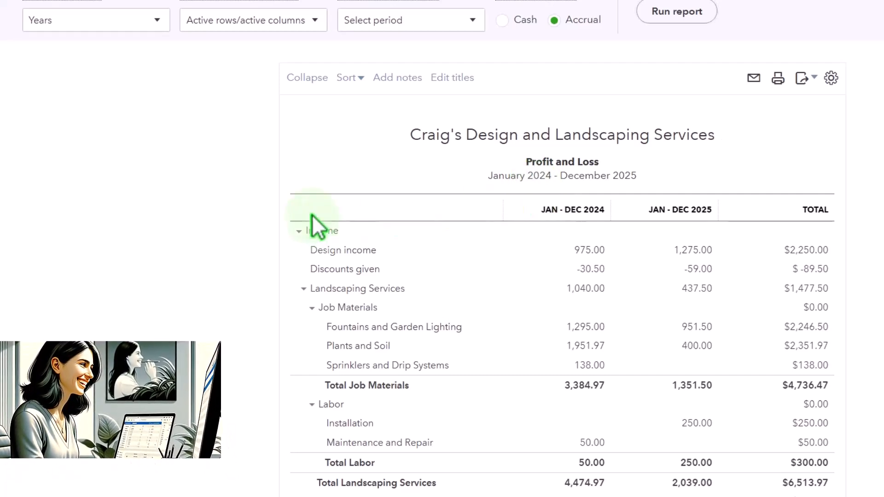
View the exported files in the Reports 12.31.25 folder, and switch to the Reports 12.31.25 workbook in Excel to examine its formatted reports.
{"action": "mouse_move", "coordinate": [589, 489]}
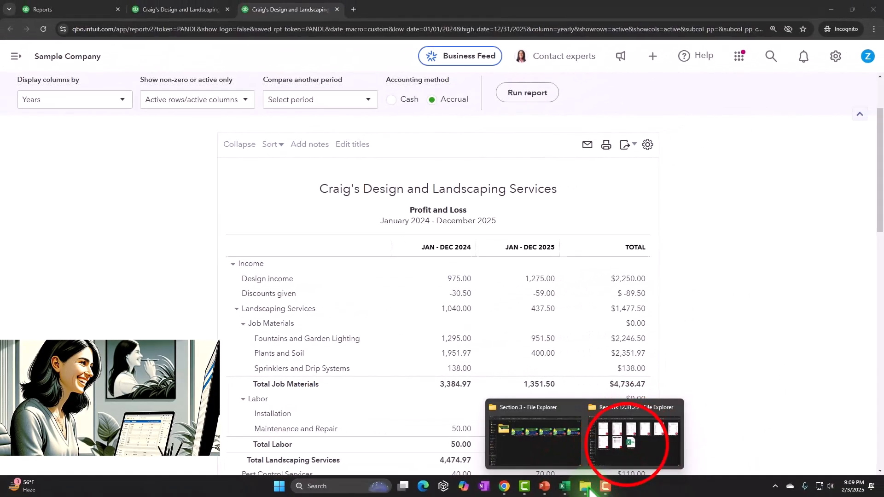
{"action": "left_click", "coordinate": [627, 445]}
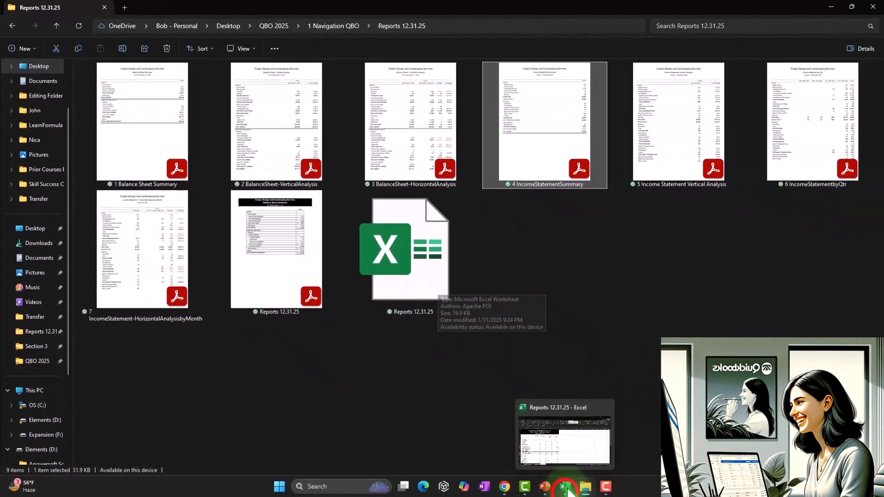
{"action": "left_click", "coordinate": [565, 488]}
{"action": "left_click", "coordinate": [511, 382]}
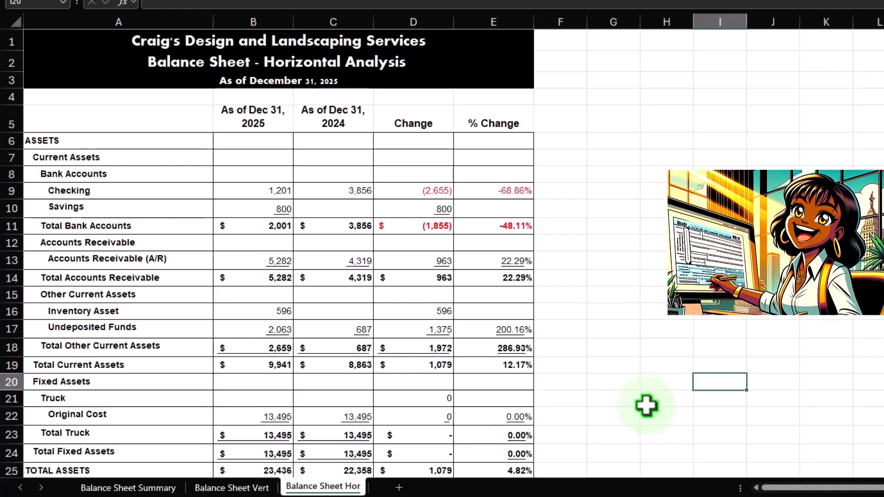
Switch back to Chrome and return to the QuickBooks Reports list.
{"action": "left_click", "coordinate": [504, 487]}
{"action": "left_click", "coordinate": [547, 445]}
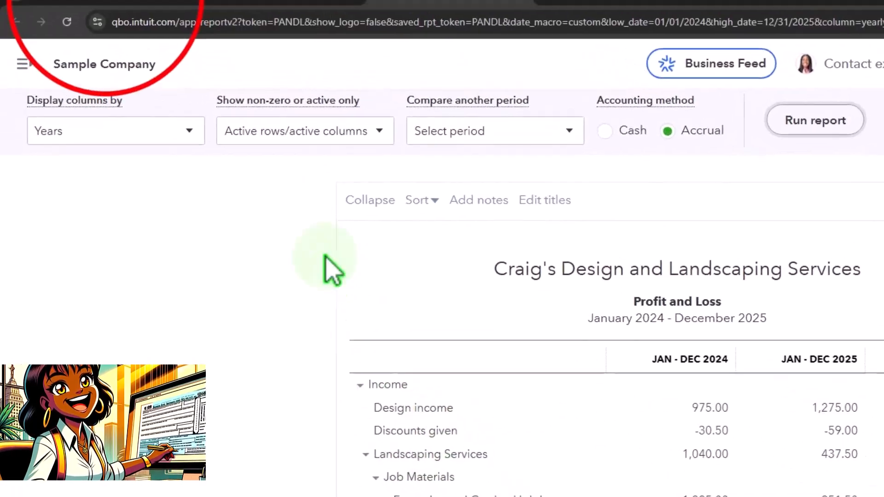
{"action": "left_click", "coordinate": [114, 19]}
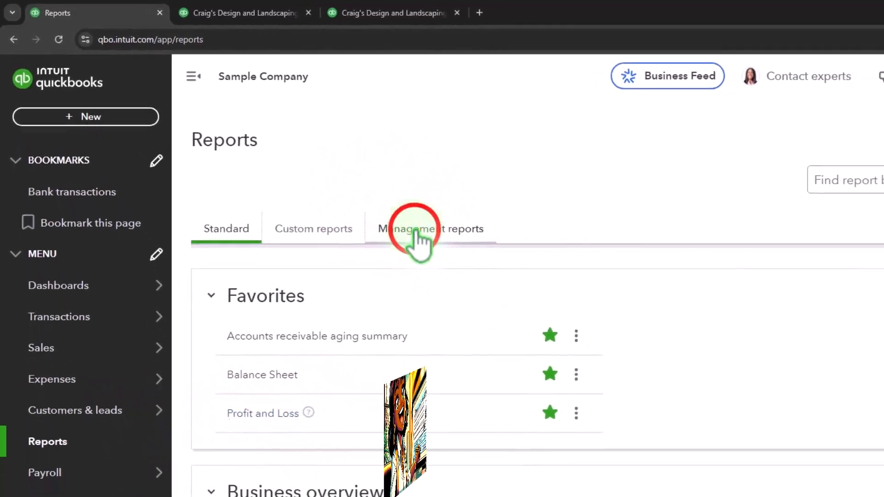
View the management reports list, and open the Profit and Loss report from the standard favorites in a new browser tab.
{"action": "left_click", "coordinate": [417, 230]}
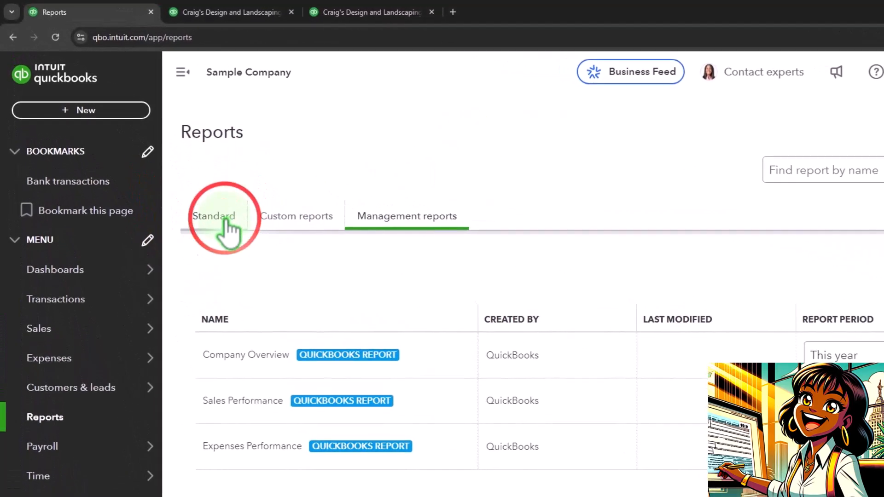
{"action": "left_click", "coordinate": [226, 220]}
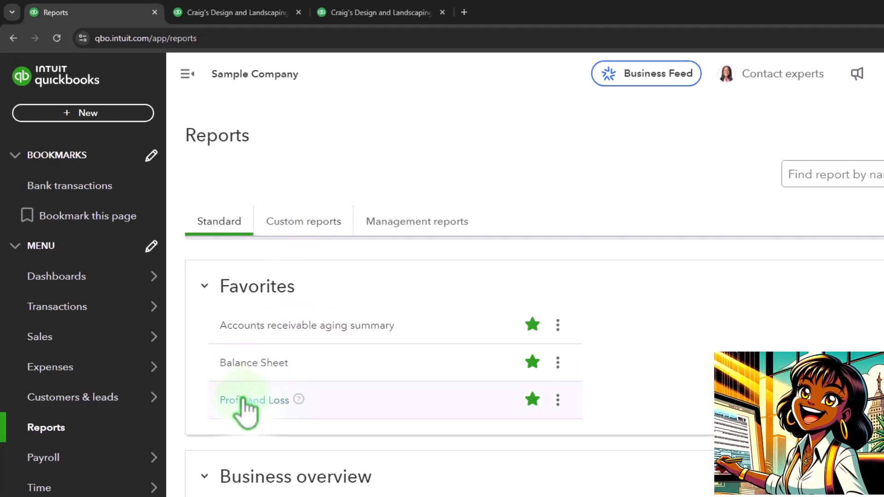
{"action": "right_click", "coordinate": [251, 406]}
{"action": "left_click", "coordinate": [254, 409]}
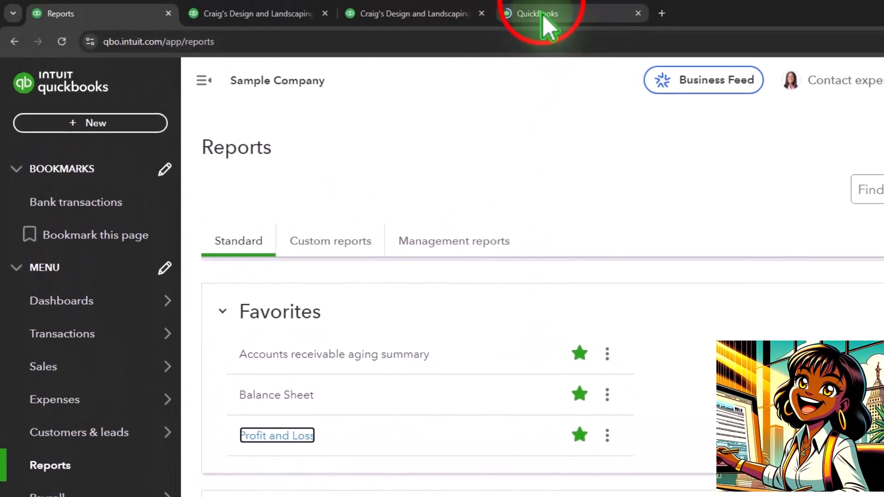
{"action": "left_click", "coordinate": [542, 15]}
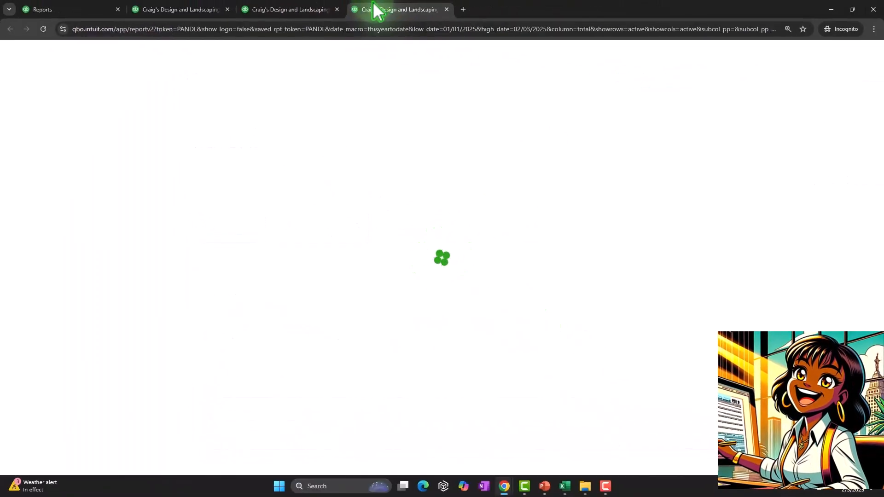
Set the Profit and Loss report period to 01/01/2024 through 12/31/2024 and run the report.
{"action": "left_click", "coordinate": [143, 62]}
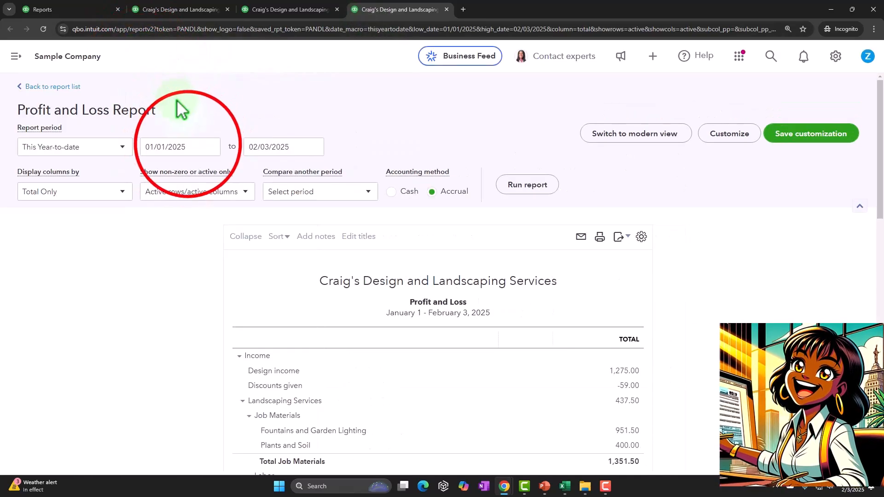
{"action": "left_click", "coordinate": [306, 147]}
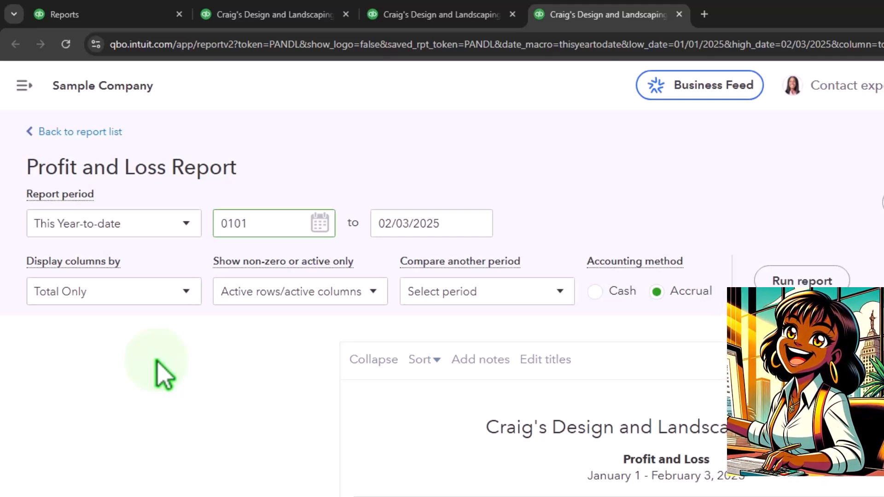
{"action": "key", "text": "Tab"}
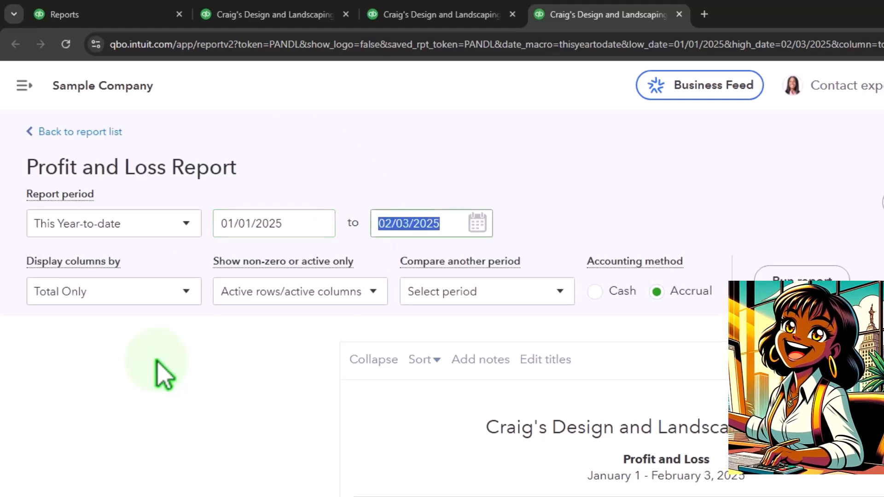
{"action": "left_click", "coordinate": [290, 224]}
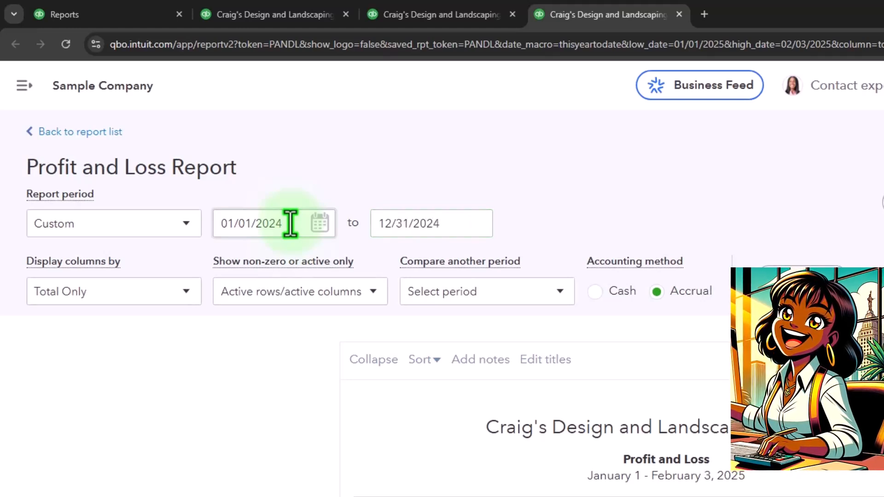
{"action": "left_click", "coordinate": [7, 198]}
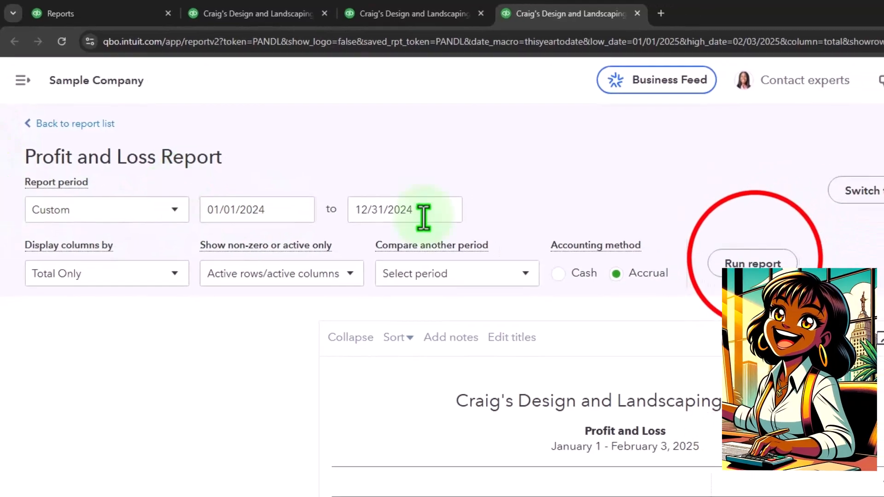
{"action": "left_click", "coordinate": [750, 263]}
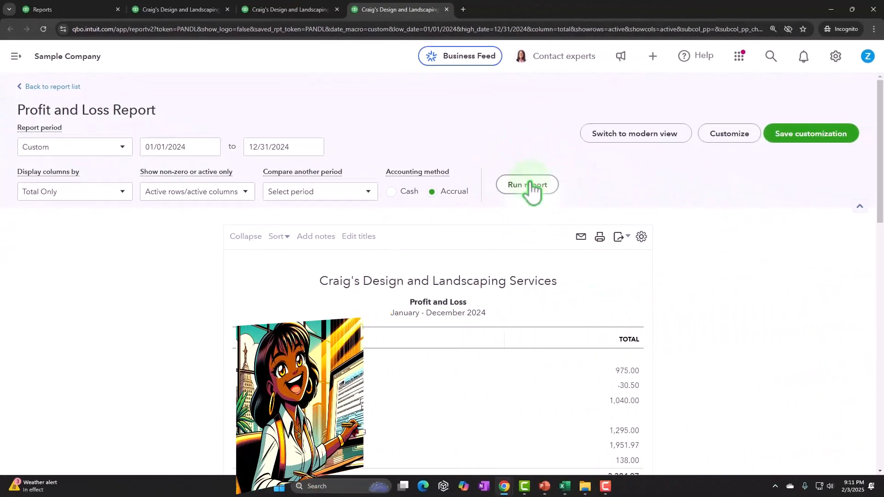
Collapse the Profit and Loss report to its summary accounts and review it down to net income.
{"action": "left_click", "coordinate": [236, 238]}
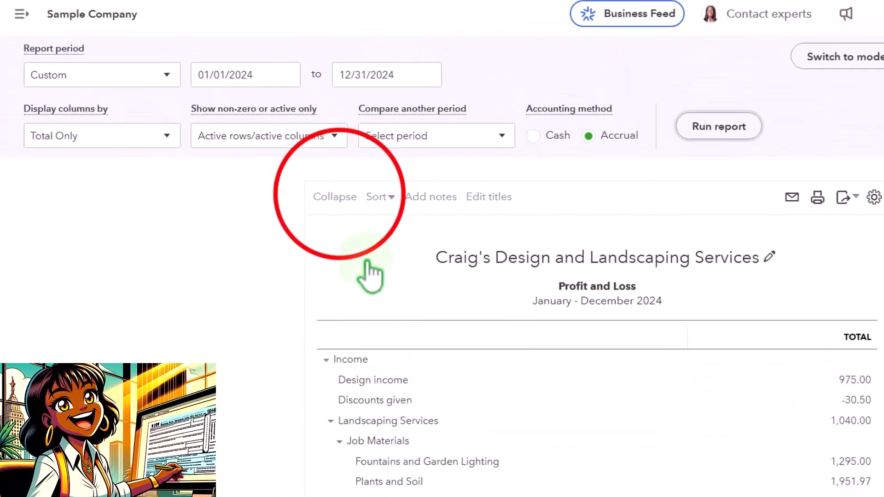
{"action": "left_click", "coordinate": [341, 197]}
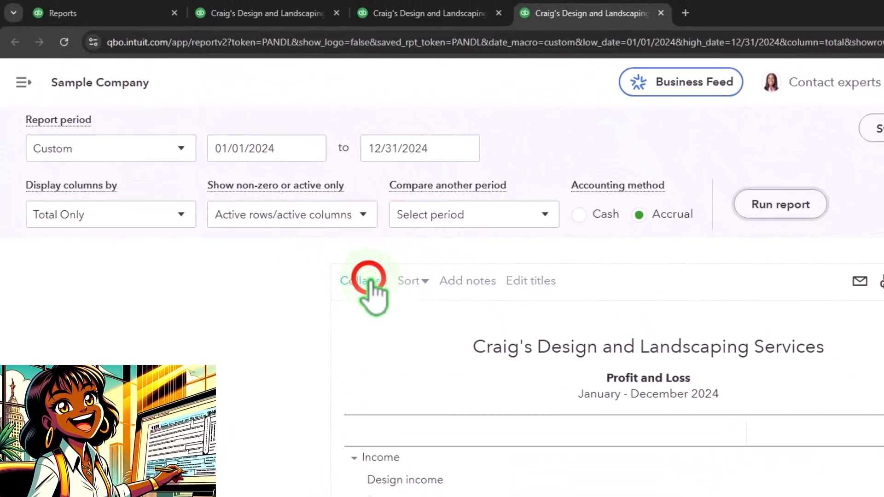
{"action": "scroll", "coordinate": [335, 219], "scroll_direction": "down", "scroll_amount": 3}
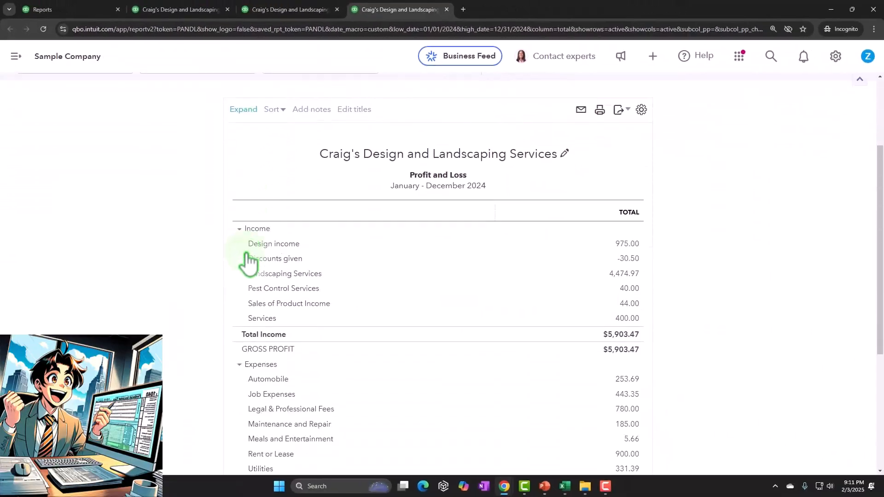
{"action": "scroll", "coordinate": [247, 254], "scroll_direction": "down", "scroll_amount": 4}
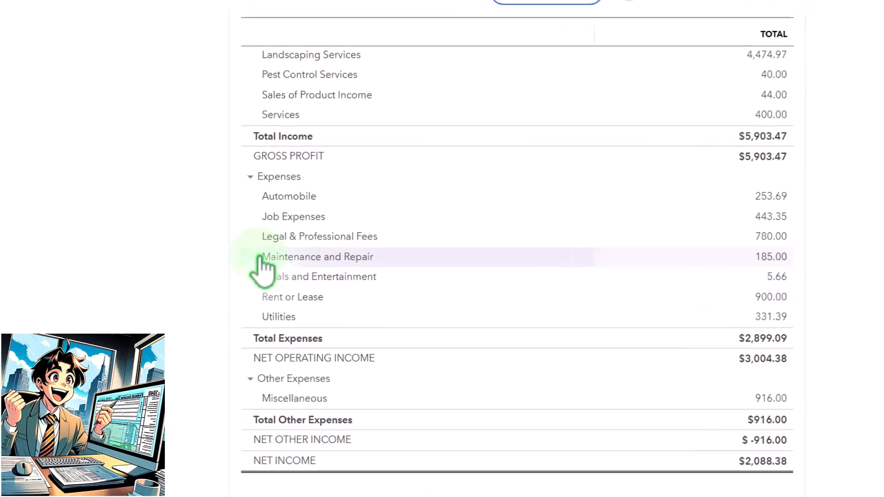
{"action": "scroll", "coordinate": [260, 258], "scroll_direction": "up", "scroll_amount": 6}
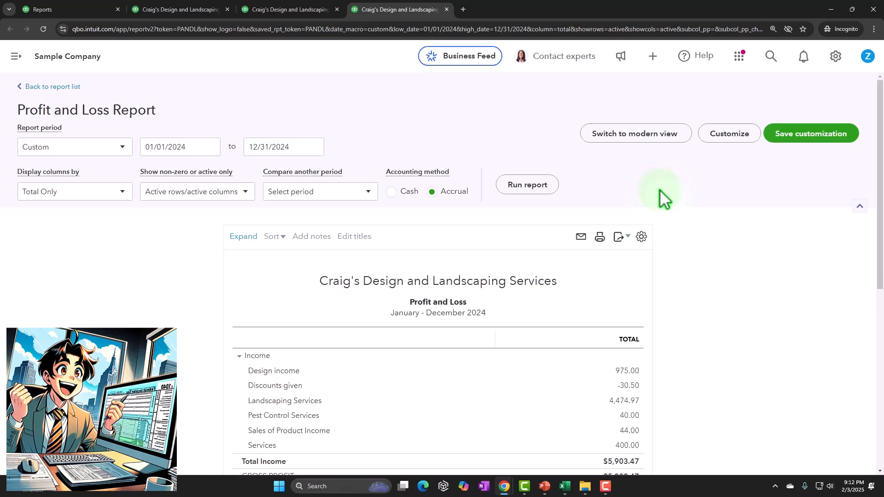
Customize the report's number format to omit cents and show negative numbers as (100) in red.
{"action": "left_click", "coordinate": [729, 134]}
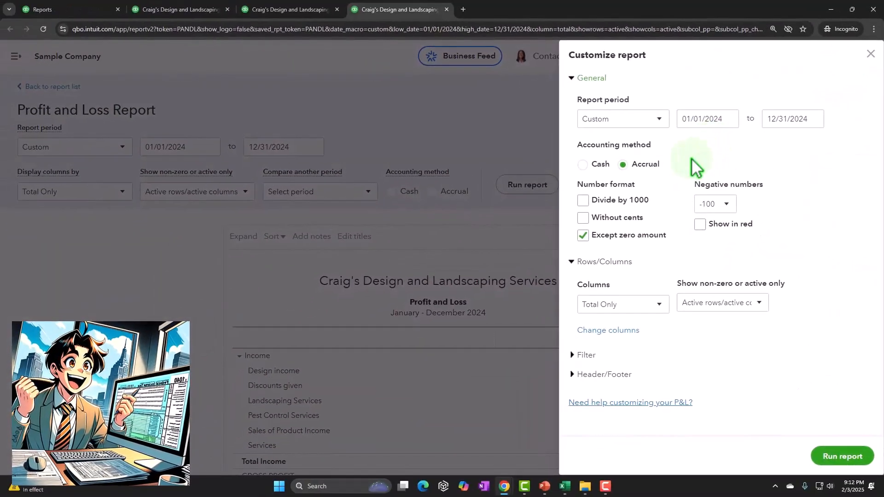
{"action": "left_click", "coordinate": [564, 232]}
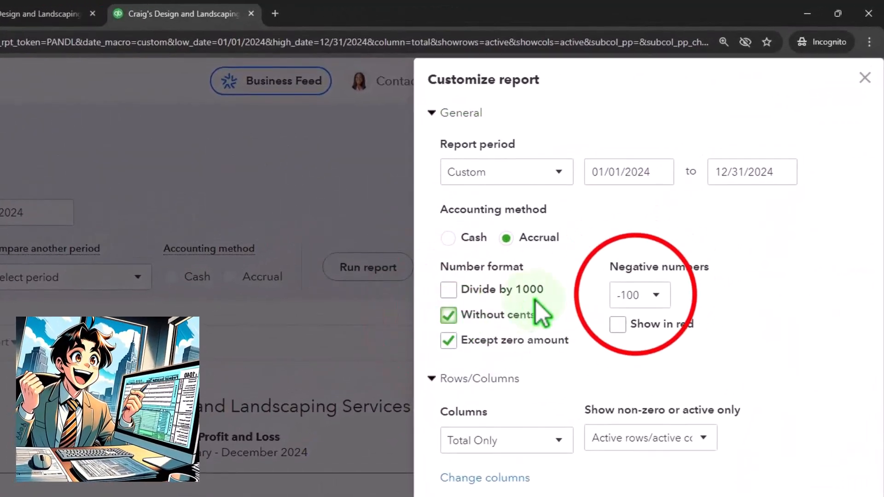
{"action": "left_click", "coordinate": [637, 295]}
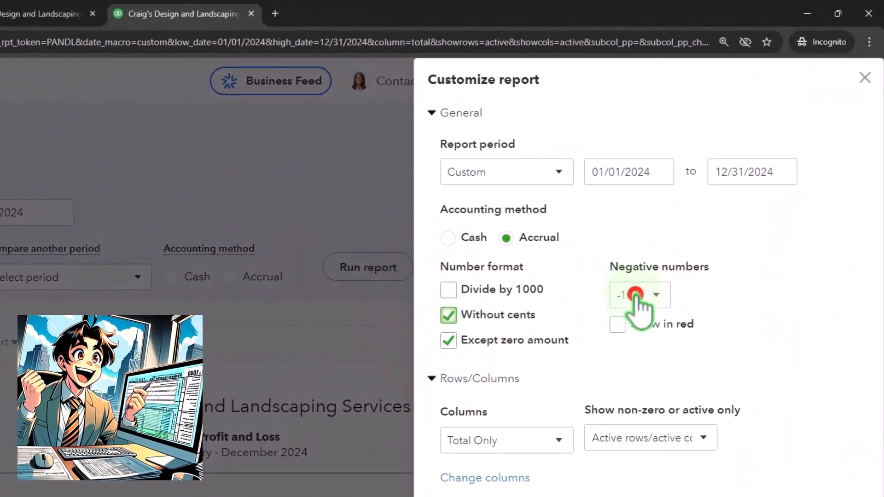
{"action": "left_click", "coordinate": [640, 359]}
{"action": "left_click", "coordinate": [620, 324]}
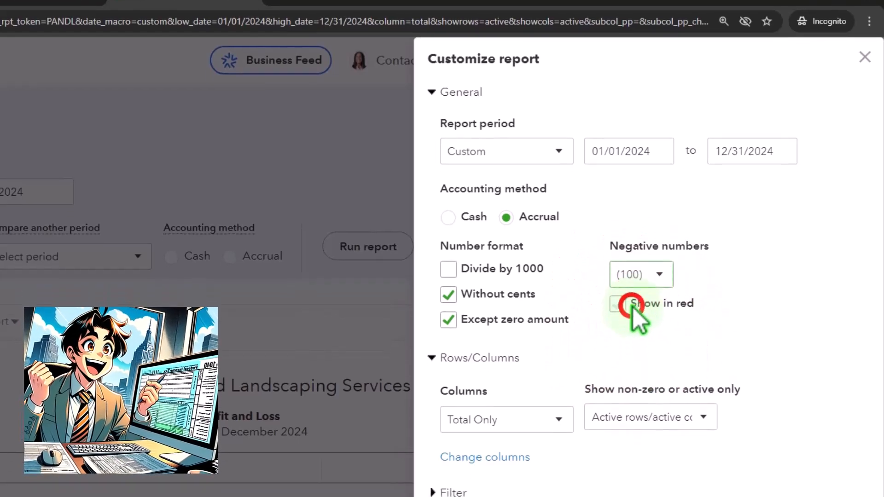
Title the report Income Statement Summary, remove the date prepared, time prepared and report basis from its footer, and run it.
{"action": "left_click", "coordinate": [490, 360]}
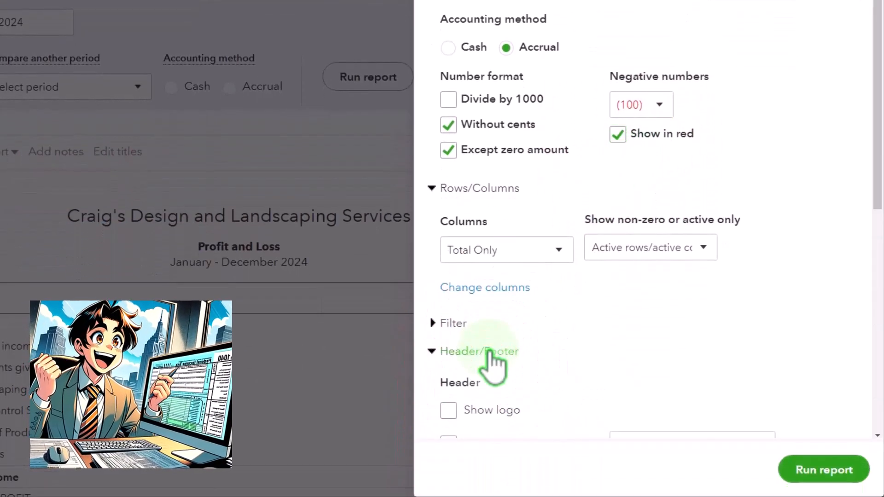
{"action": "scroll", "coordinate": [492, 364], "scroll_direction": "down", "scroll_amount": 7}
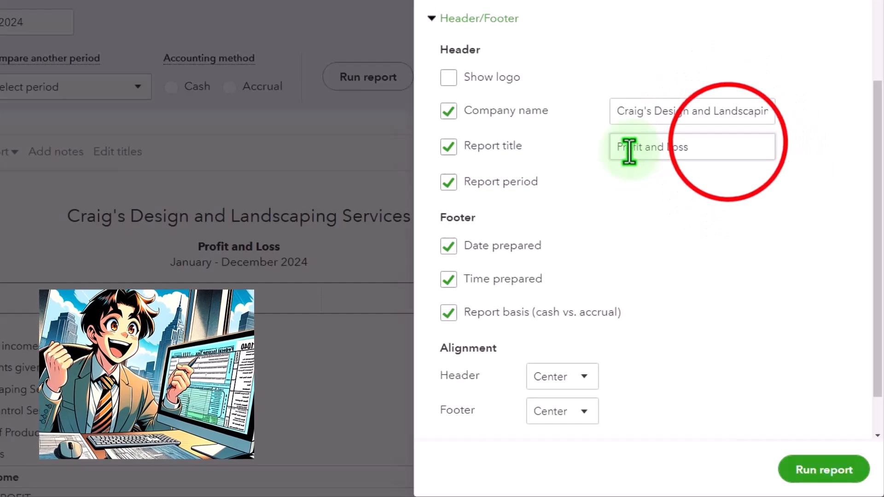
{"action": "left_click_drag", "start_coordinate": [728, 143], "coordinate": [449, 131]}
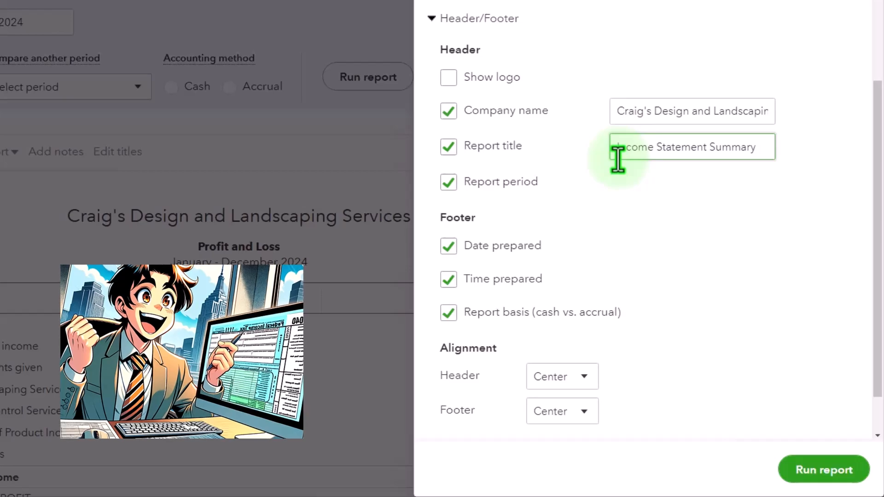
{"action": "left_click", "coordinate": [449, 246]}
{"action": "left_click", "coordinate": [449, 279]}
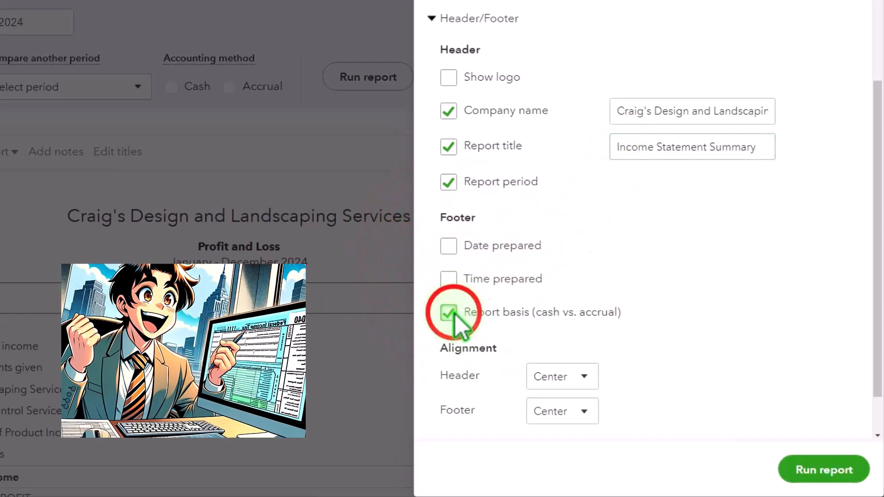
{"action": "left_click", "coordinate": [824, 470]}
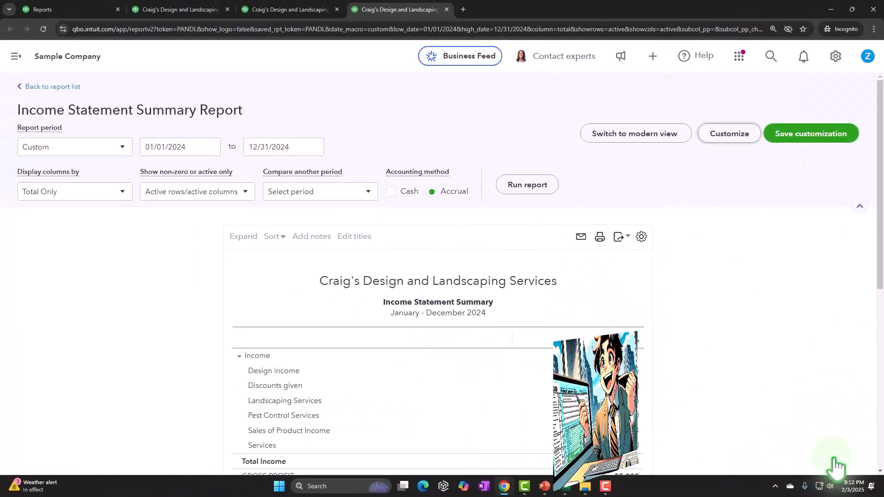
Save the customized report as 4 Income Statement Summary in a new report group named Month End.
{"action": "left_click", "coordinate": [794, 135]}
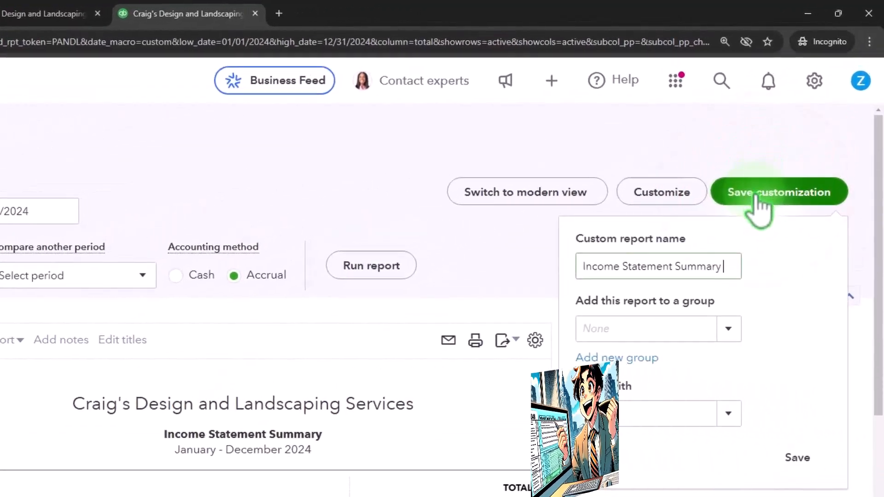
{"action": "left_click", "coordinate": [622, 358]}
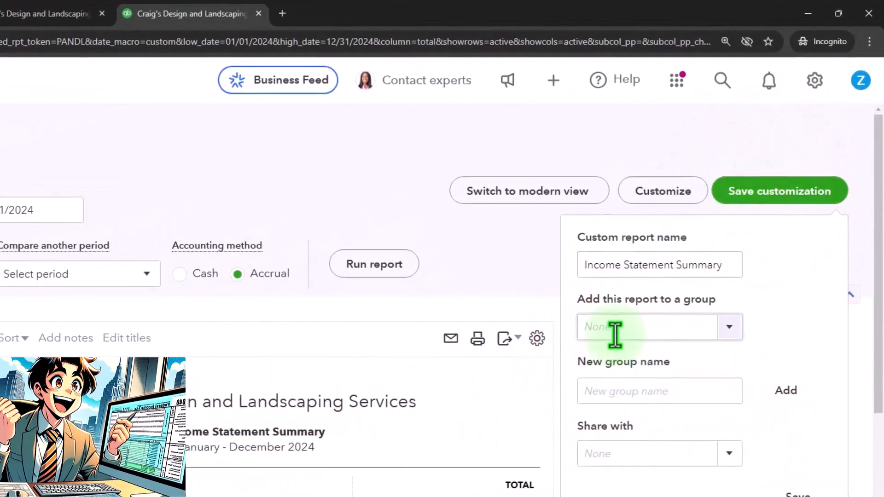
{"action": "left_click", "coordinate": [620, 395]}
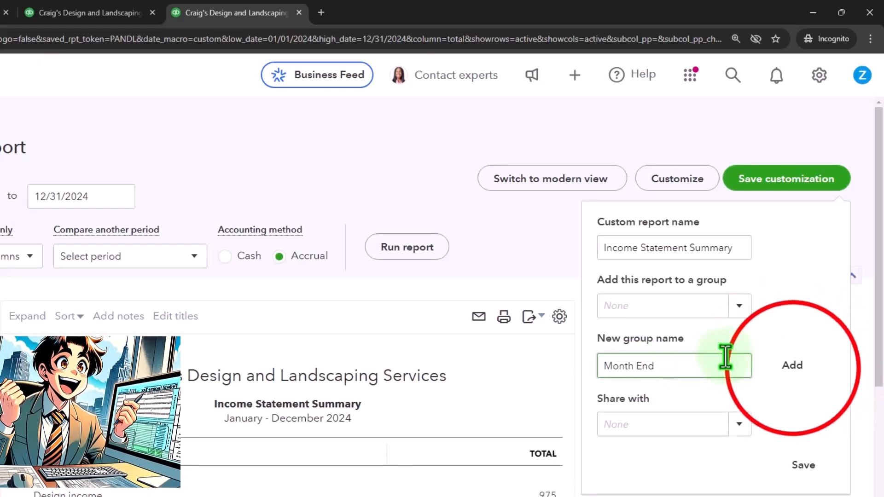
{"action": "left_click", "coordinate": [794, 369]}
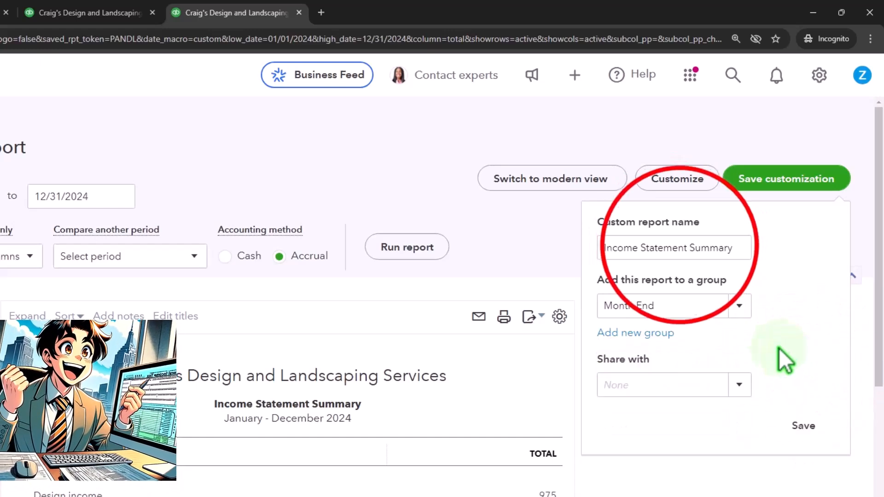
{"action": "triple_click", "coordinate": [680, 248]}
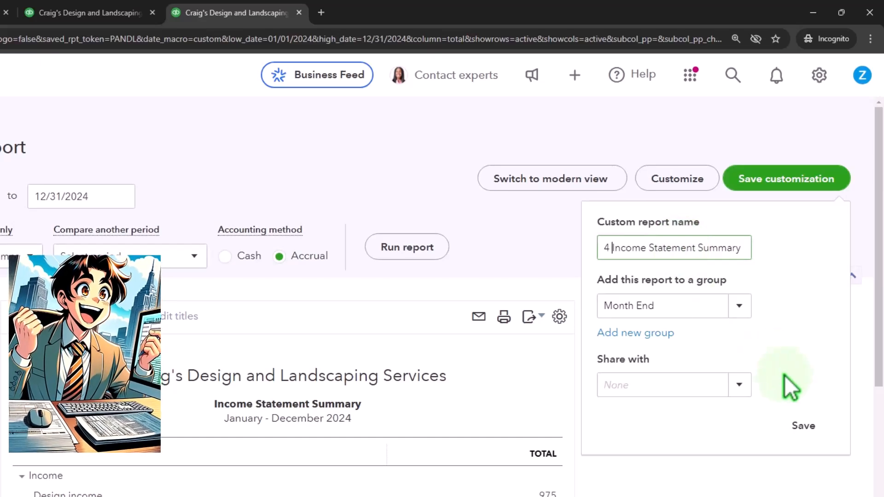
{"action": "left_click", "coordinate": [802, 426]}
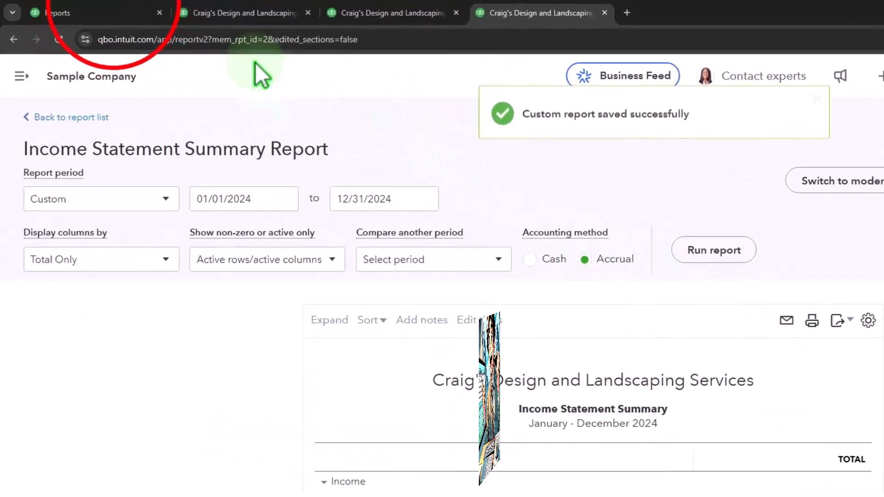
Open the custom reports list in the Reports browser tab and refresh the page to check the Month End group.
{"action": "left_click", "coordinate": [124, 5]}
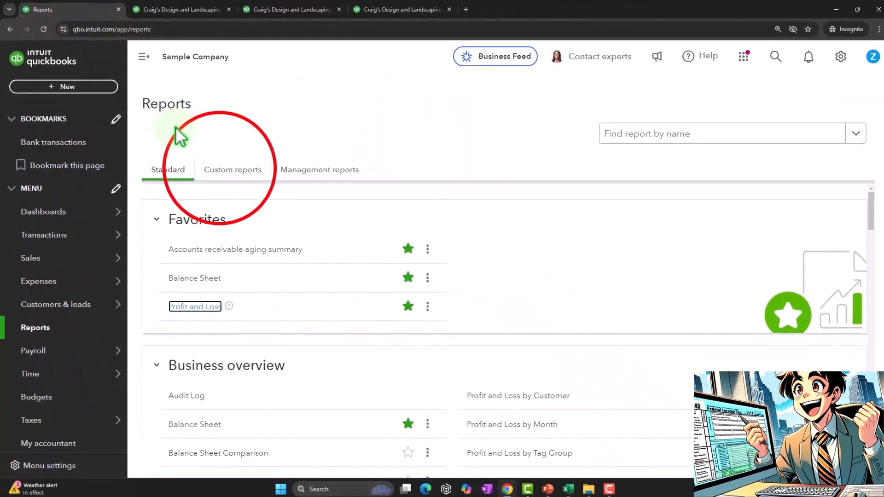
{"action": "left_click", "coordinate": [265, 204]}
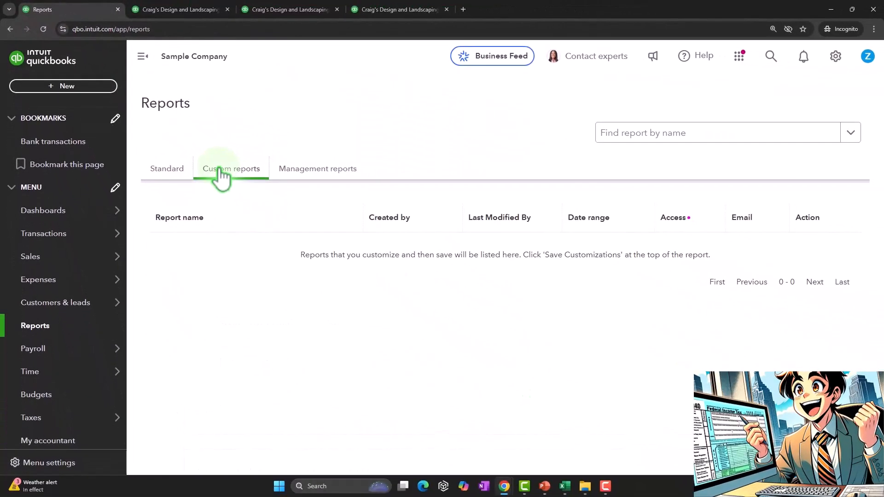
{"action": "left_click", "coordinate": [44, 30]}
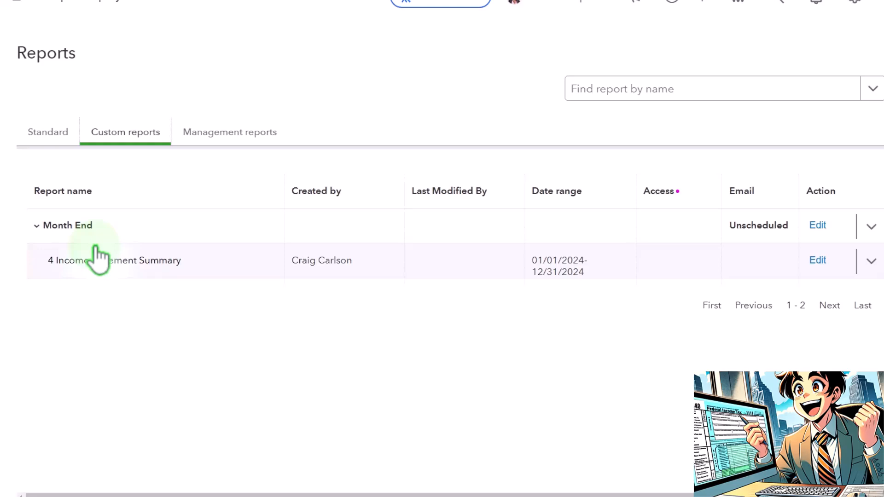
Export the Income Statement Summary report to Excel and save the worksheet in the Transfer folder under Pictures.
{"action": "left_click", "coordinate": [533, 20]}
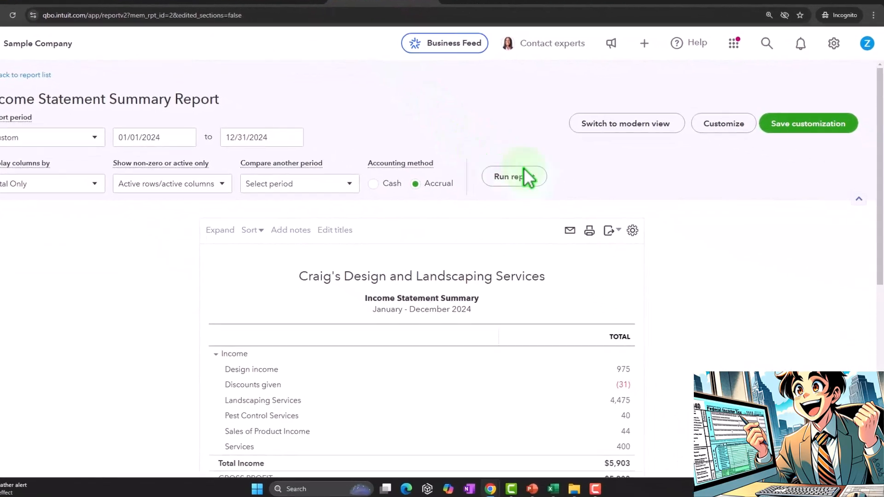
{"action": "left_click", "coordinate": [619, 236]}
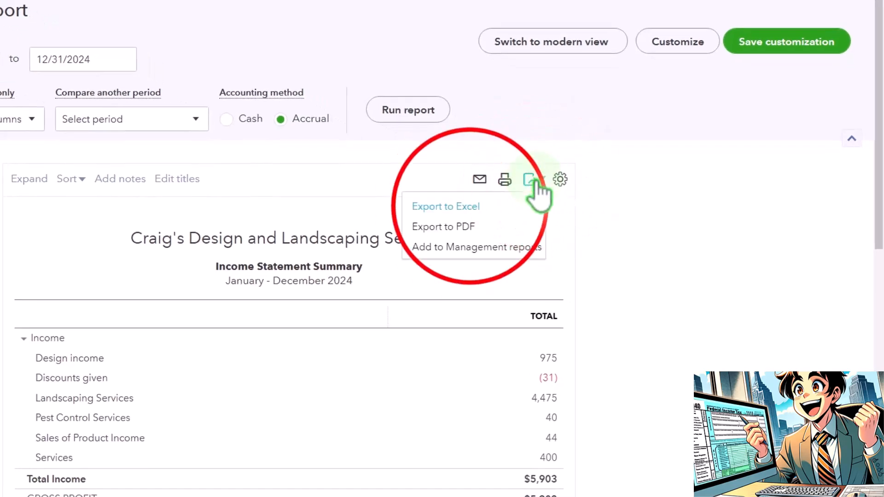
{"action": "left_click", "coordinate": [472, 207]}
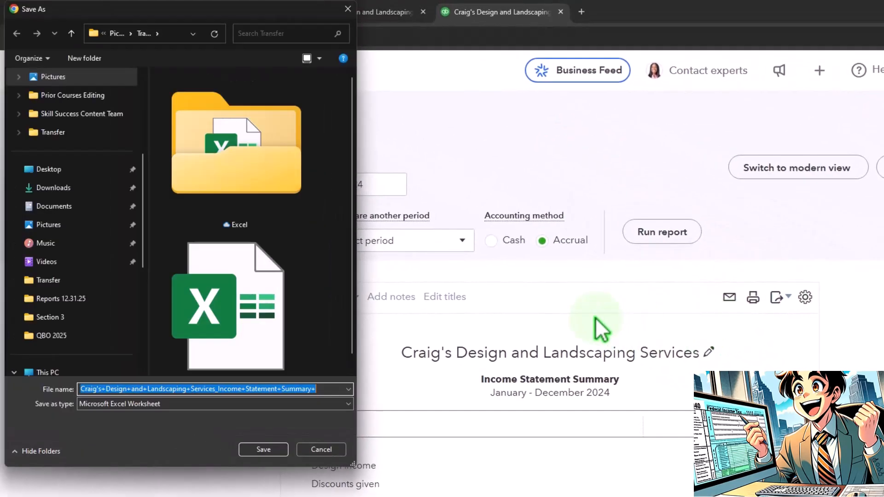
{"action": "left_click", "coordinate": [52, 224]}
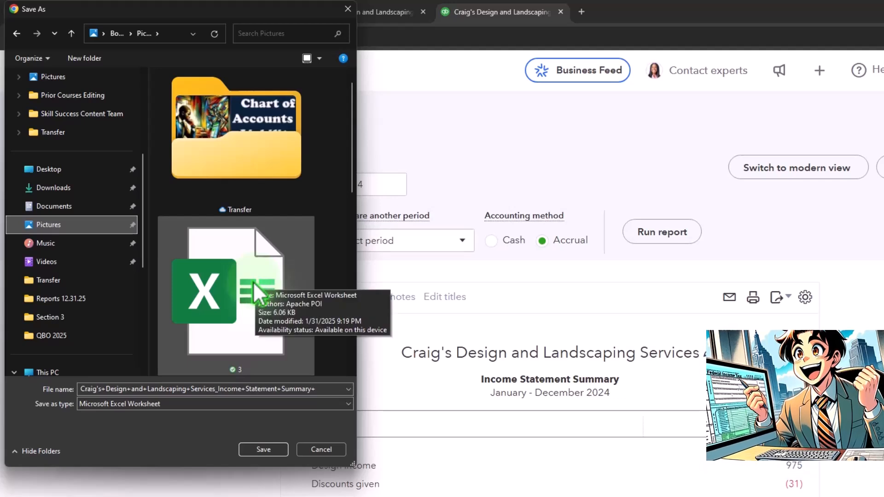
{"action": "double_click", "coordinate": [258, 136]}
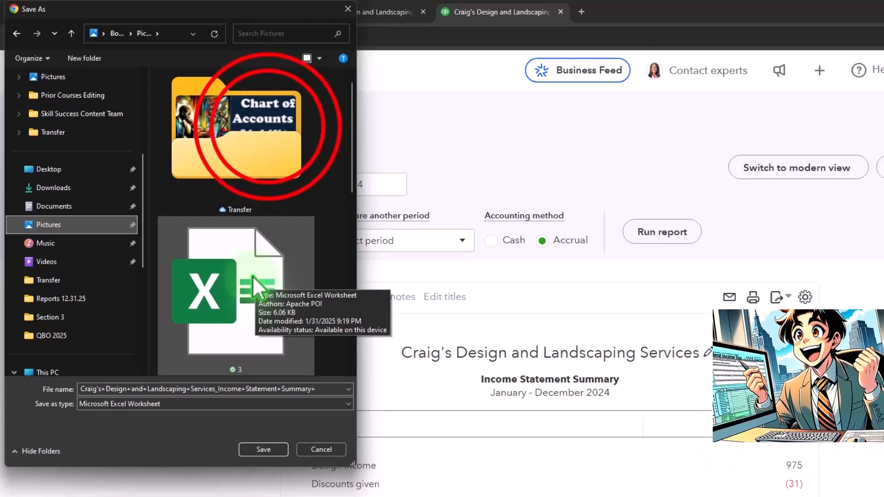
{"action": "left_click", "coordinate": [178, 32]}
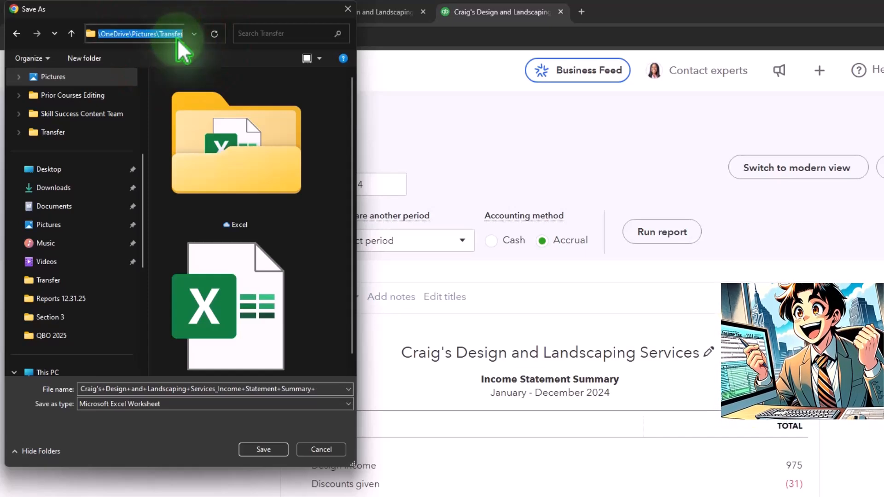
{"action": "left_click", "coordinate": [269, 451]}
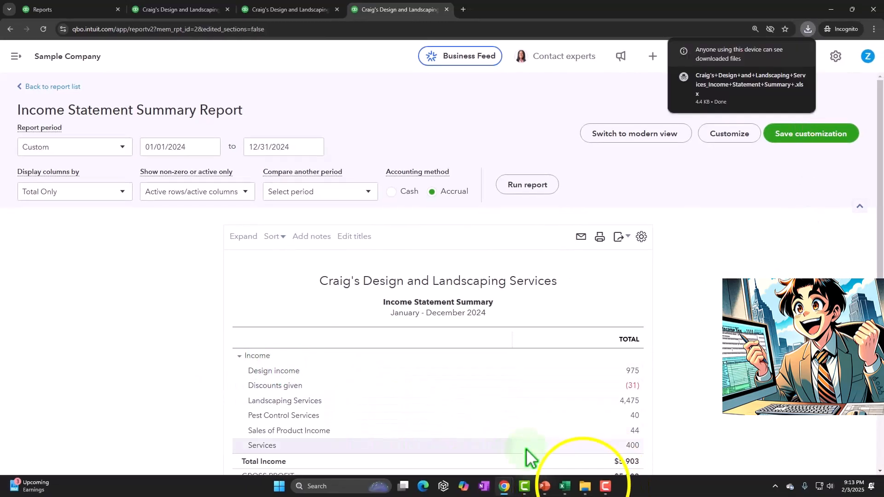
Switch to a new File Explorer window and go to the OneDrive Pictures\Transfer folder.
{"action": "right_click", "coordinate": [585, 486]}
{"action": "left_click", "coordinate": [574, 432]}
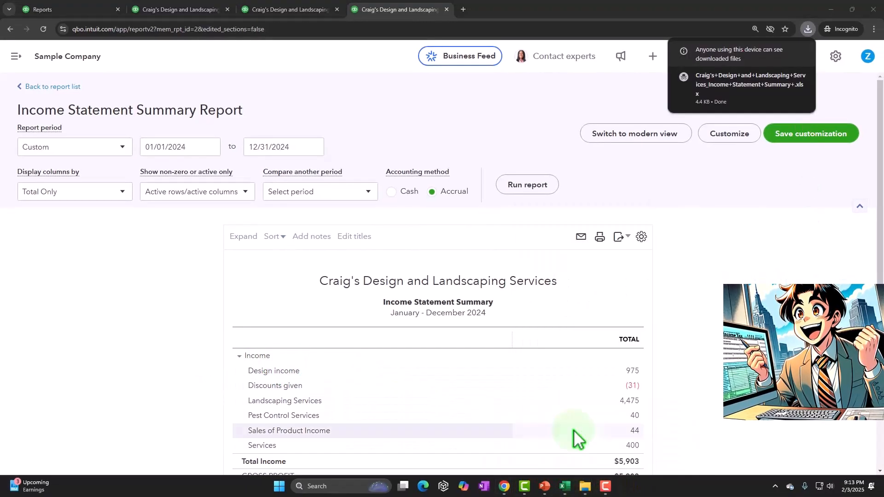
{"action": "left_click", "coordinate": [375, 30]}
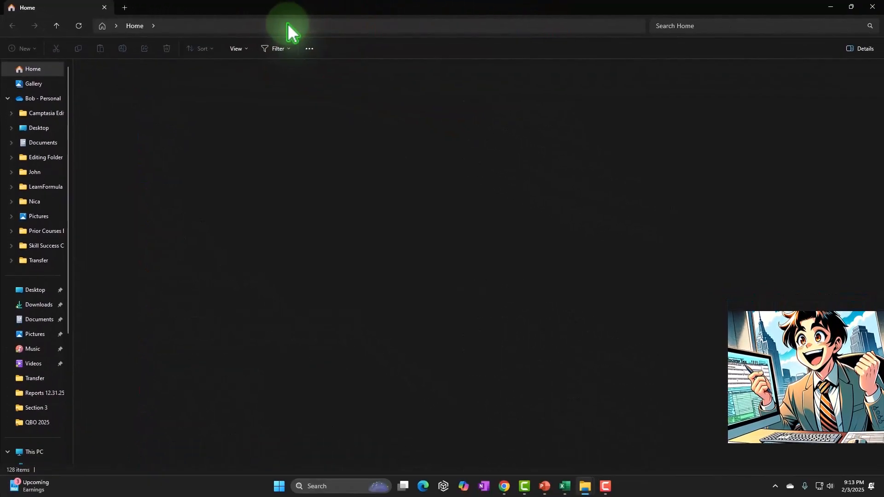
{"action": "left_click", "coordinate": [265, 32]}
{"action": "type", "text": "C:\\Users\\bstee\\OneDrive\\Pictures\\Transfer"}
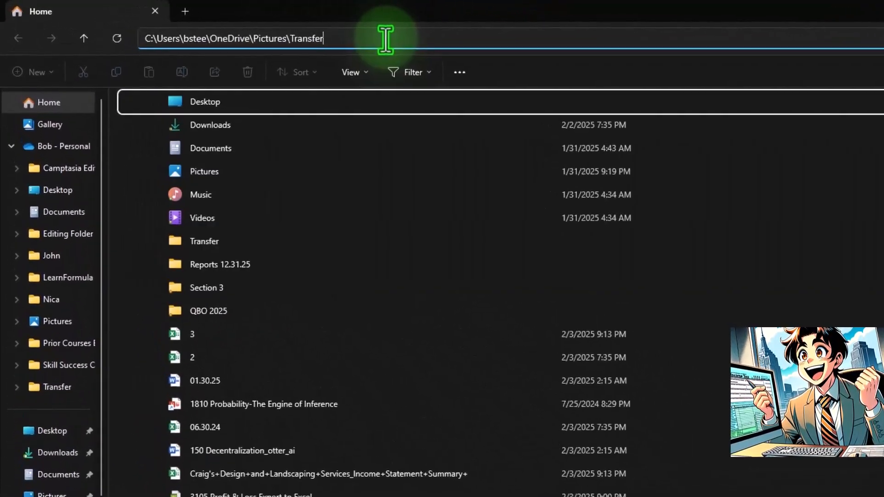
{"action": "key", "text": "Return"}
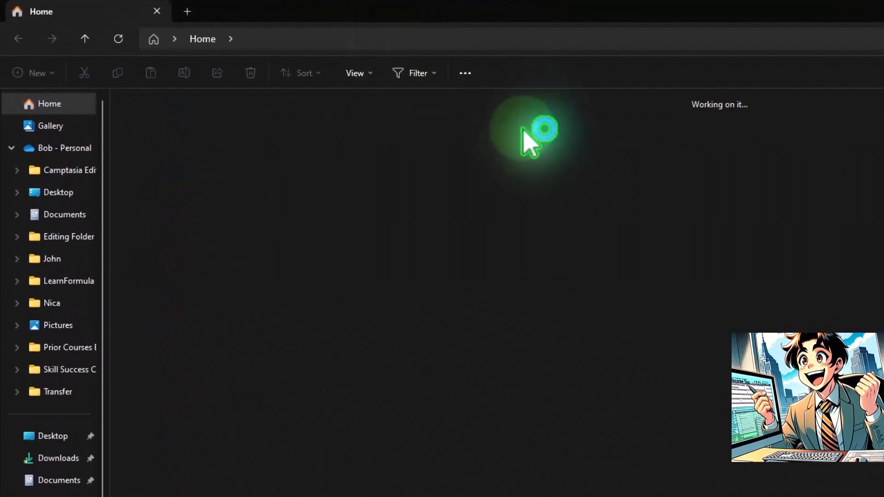
Show the Transfer folder's files as extra large icons and open the exported Income Statement Summary workbook in Excel.
{"action": "left_click", "coordinate": [370, 76]}
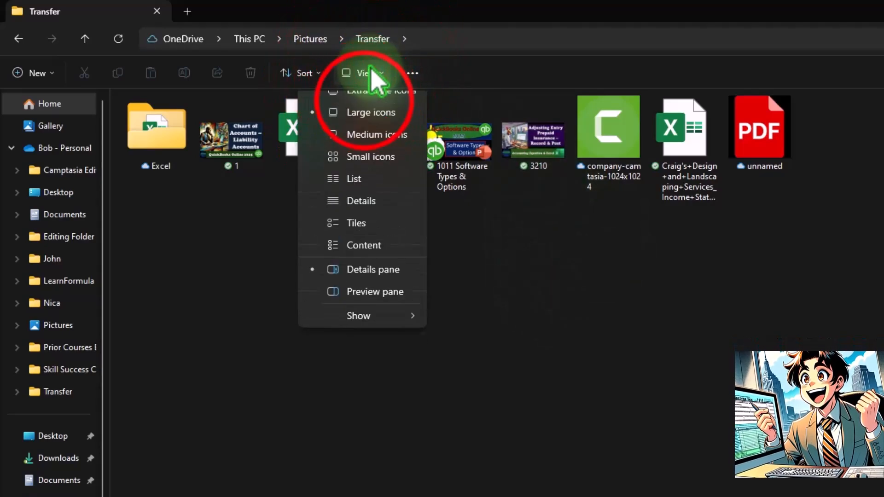
{"action": "left_click", "coordinate": [361, 90]}
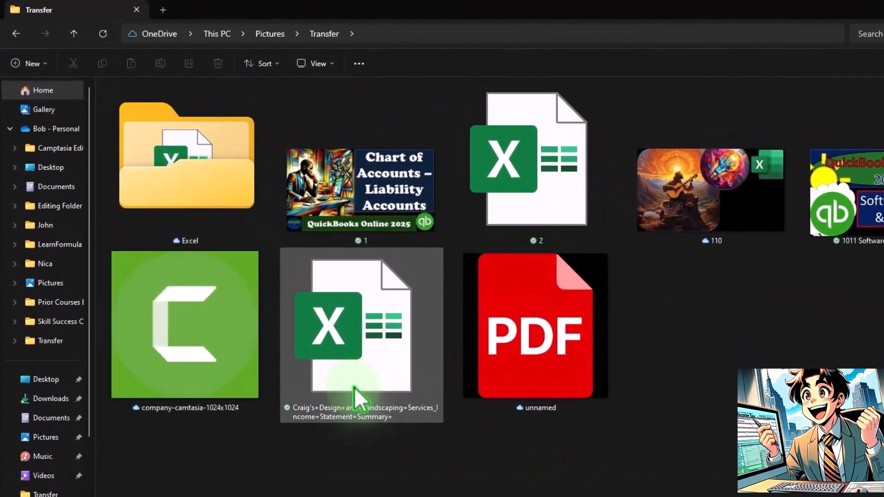
{"action": "double_click", "coordinate": [270, 296]}
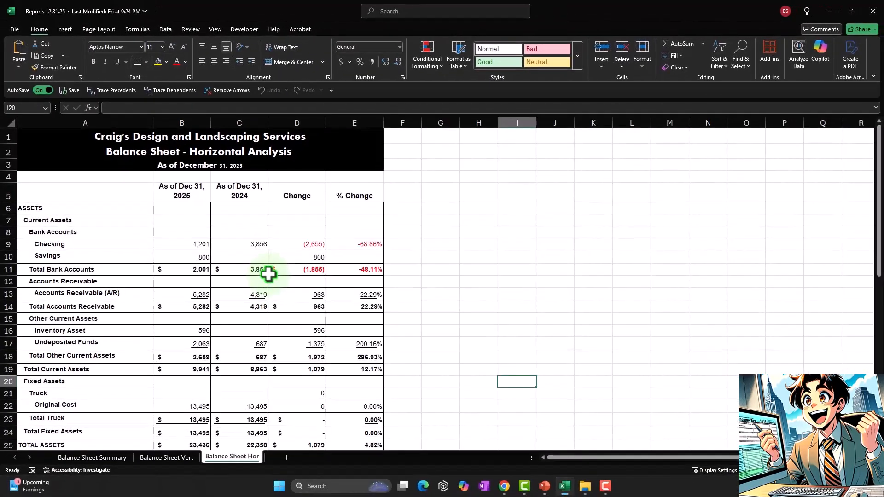
{"action": "left_click", "coordinate": [379, 290]}
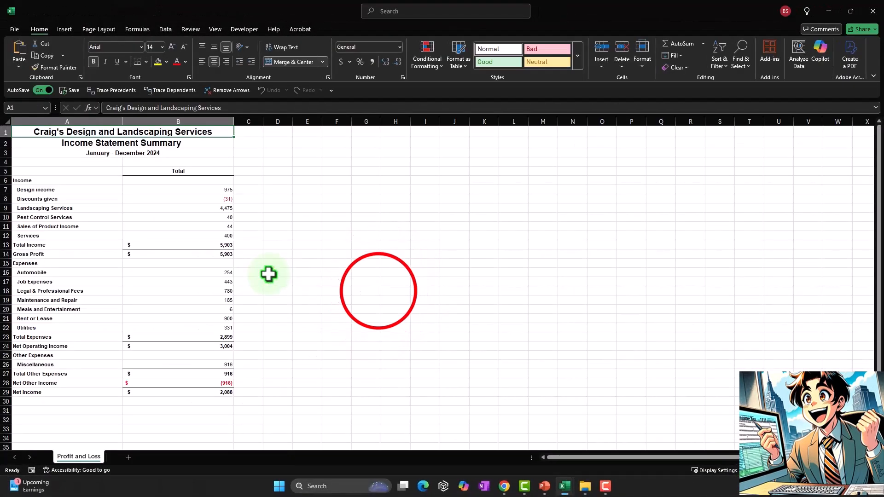
{"action": "left_click", "coordinate": [379, 291]}
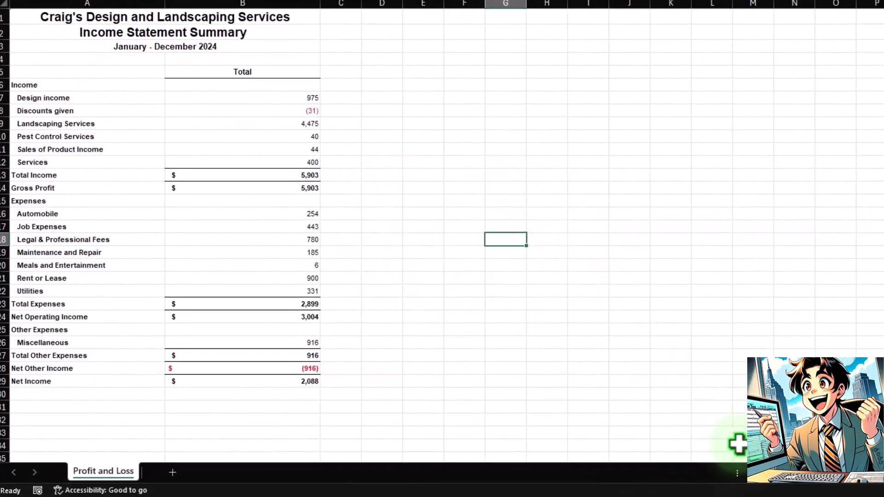
Copy the exported workbook's Profit and Loss sheet into Reports 12.31.25.xlsx, before the Balance Sheet Summary sheet.
{"action": "mouse_move", "coordinate": [694, 490]}
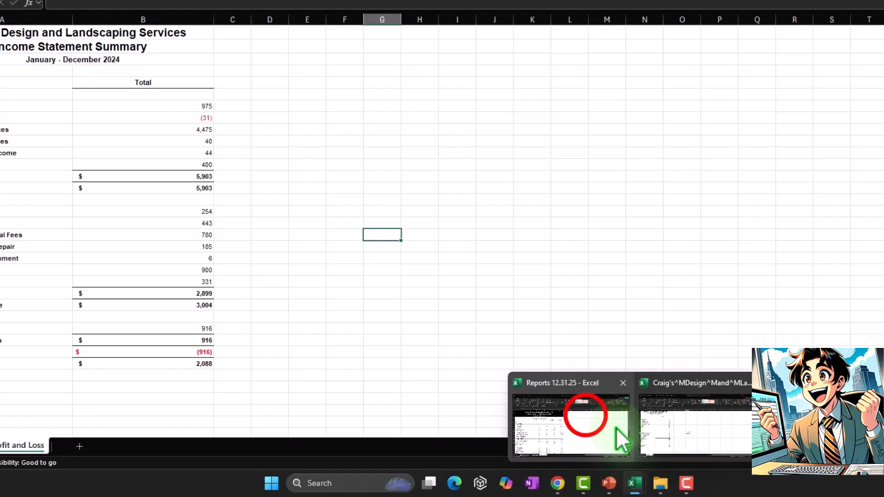
{"action": "left_click", "coordinate": [616, 428]}
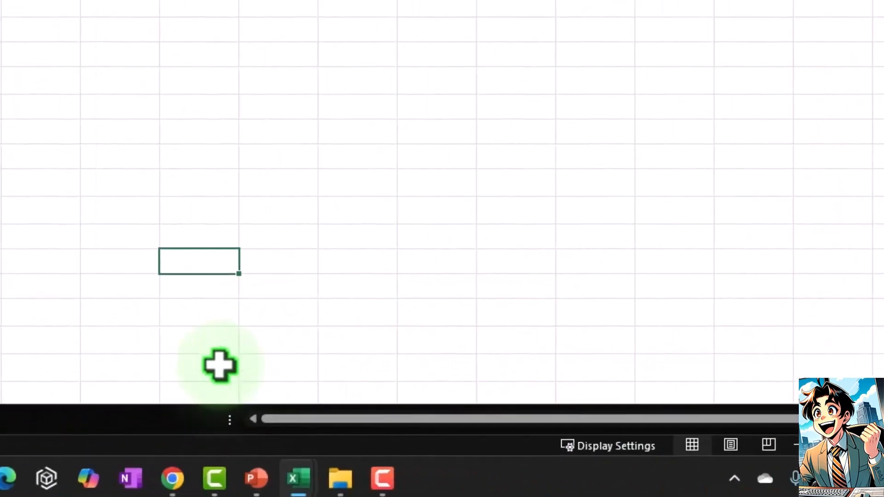
{"action": "mouse_move", "coordinate": [221, 477]}
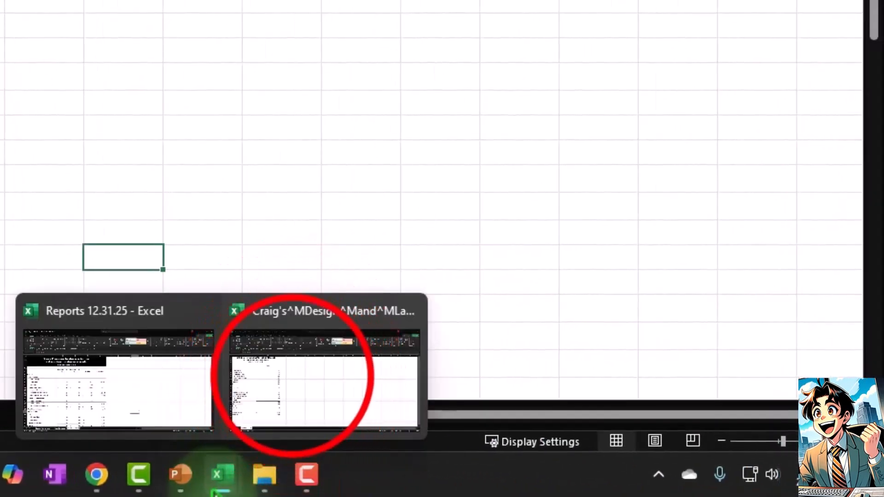
{"action": "left_click", "coordinate": [375, 394]}
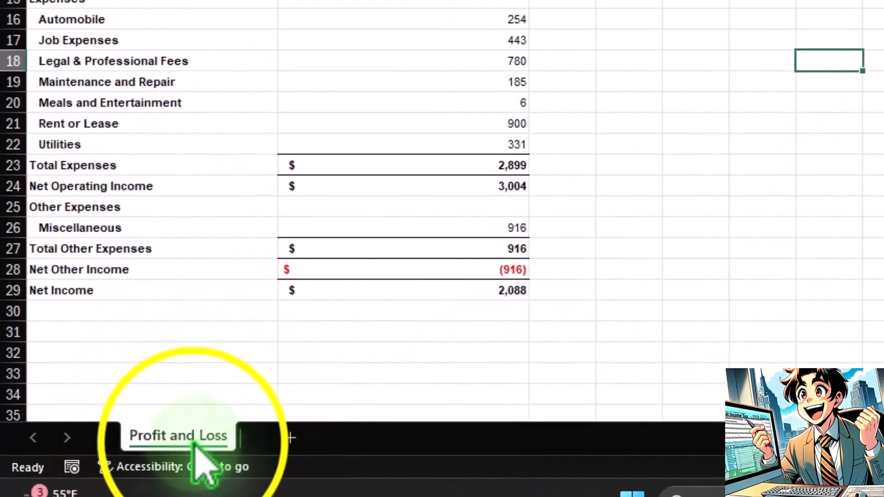
{"action": "right_click", "coordinate": [195, 446]}
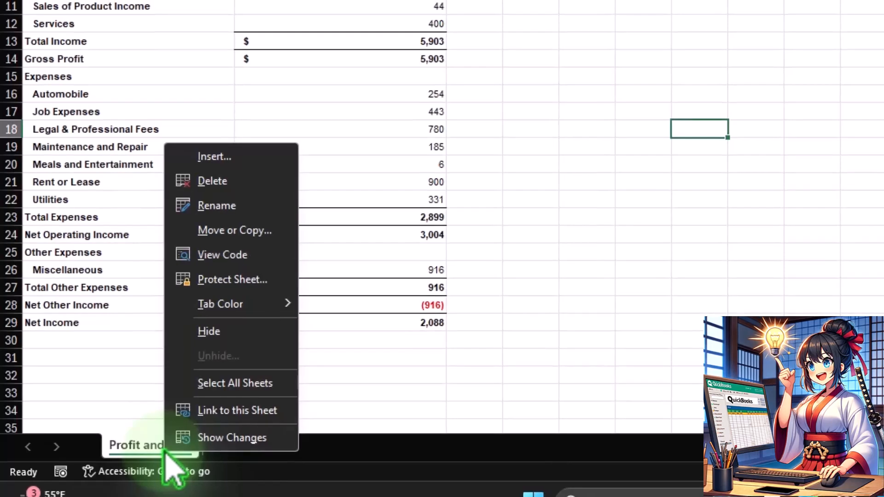
{"action": "left_click", "coordinate": [236, 229]}
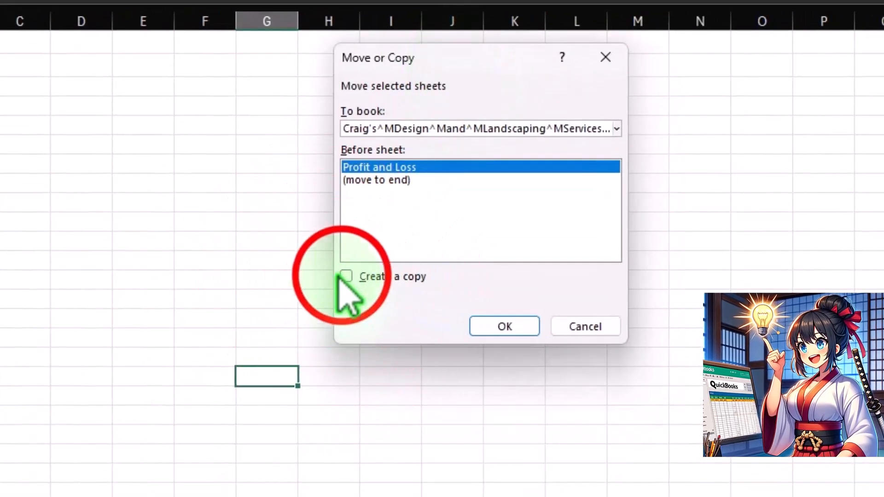
{"action": "left_click", "coordinate": [346, 276]}
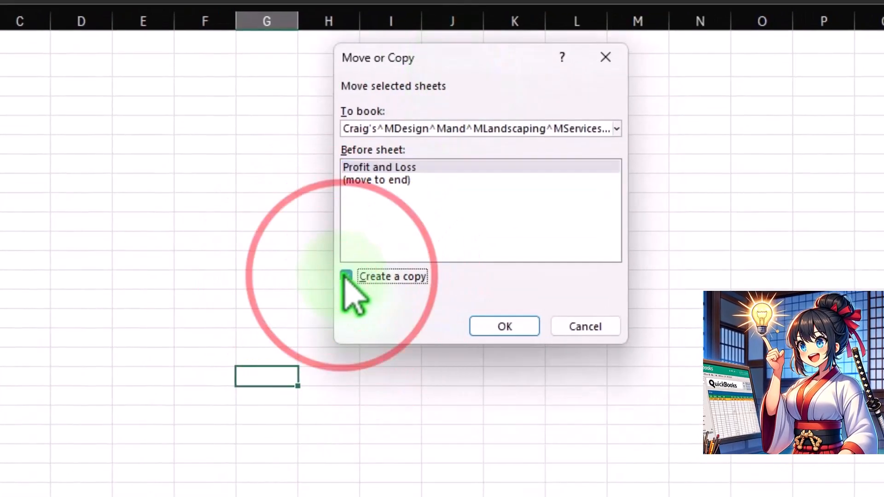
{"action": "left_click", "coordinate": [453, 128]}
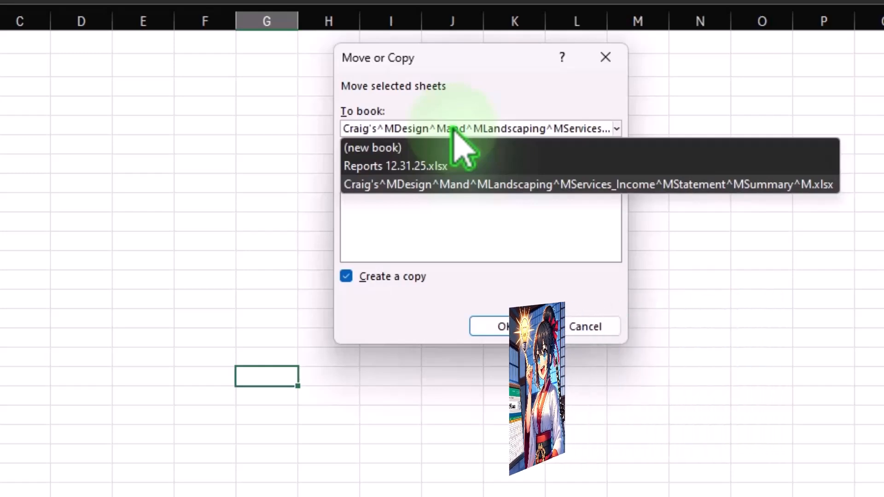
{"action": "left_click", "coordinate": [391, 167]}
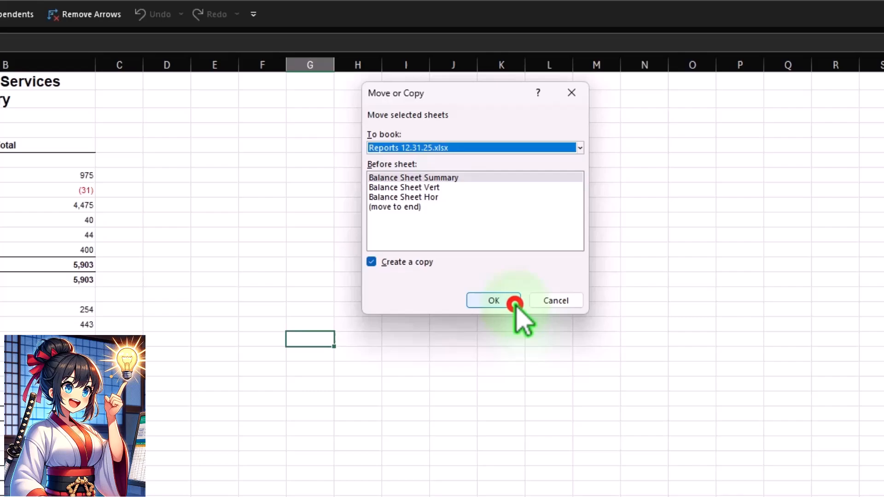
{"action": "left_click", "coordinate": [532, 328]}
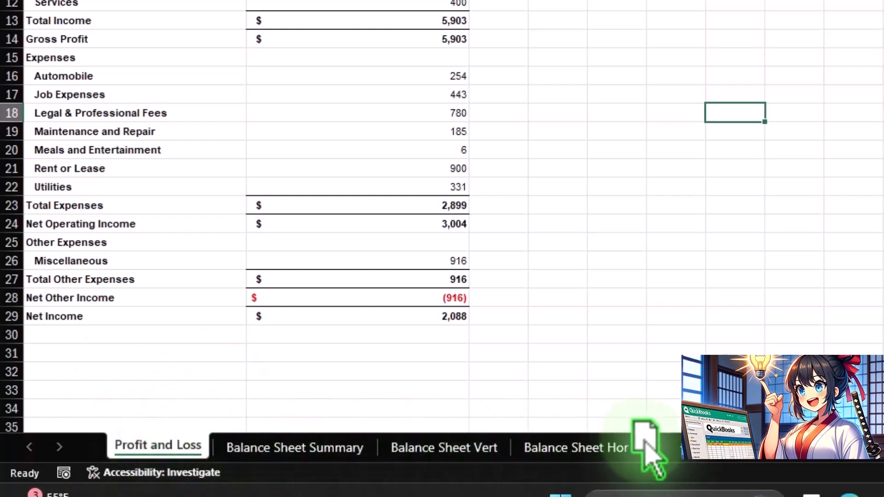
Move the Profit and Loss sheet after Balance Sheet Hor and rename it Profit and Loss Sum.
{"action": "left_click_drag", "start_coordinate": [644, 438], "coordinate": [628, 437]}
{"action": "double_click", "coordinate": [620, 443]}
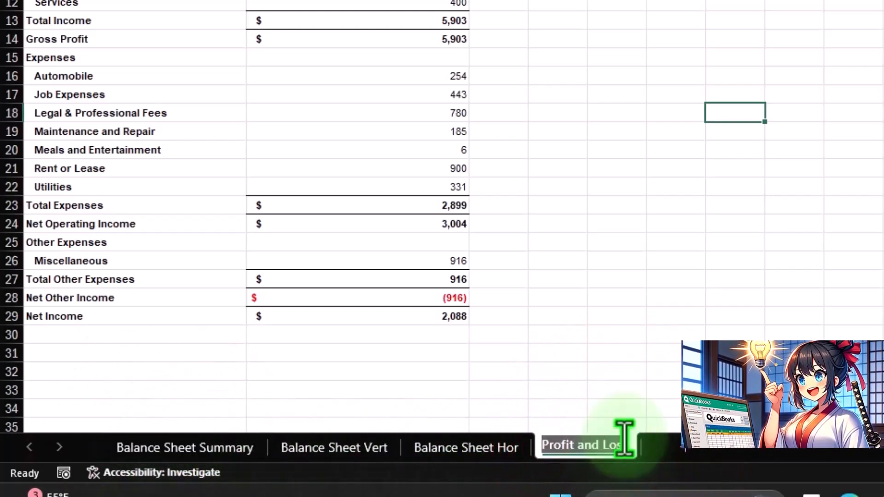
{"action": "type", "text": "Sum"}
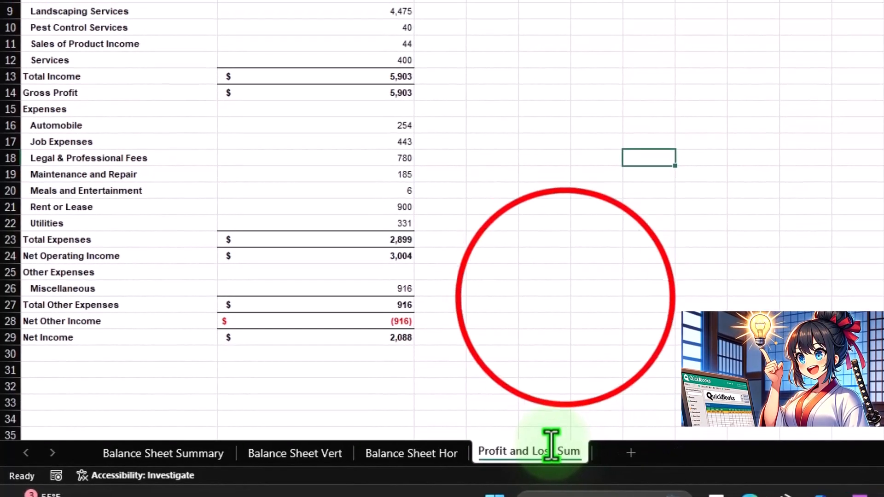
{"action": "left_click", "coordinate": [566, 298]}
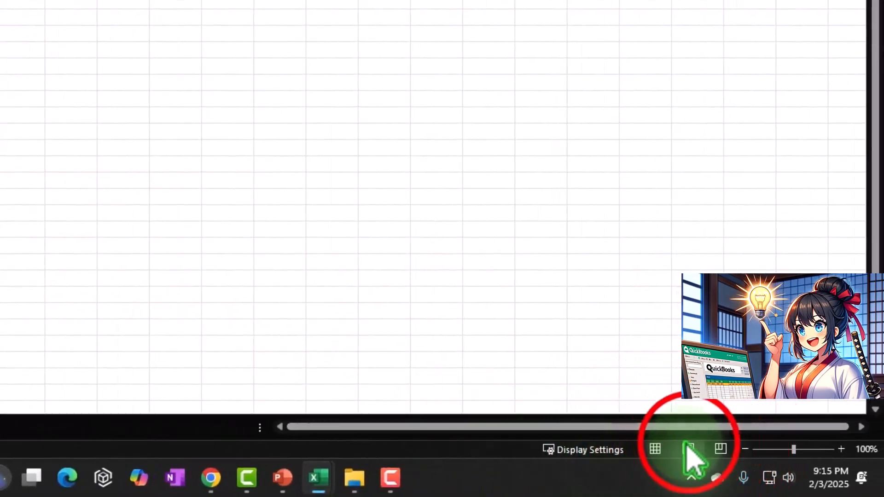
Show the sheet's page breaks by passing through Page Layout view back to Normal, and insert a blank column before column A.
{"action": "left_click", "coordinate": [687, 449]}
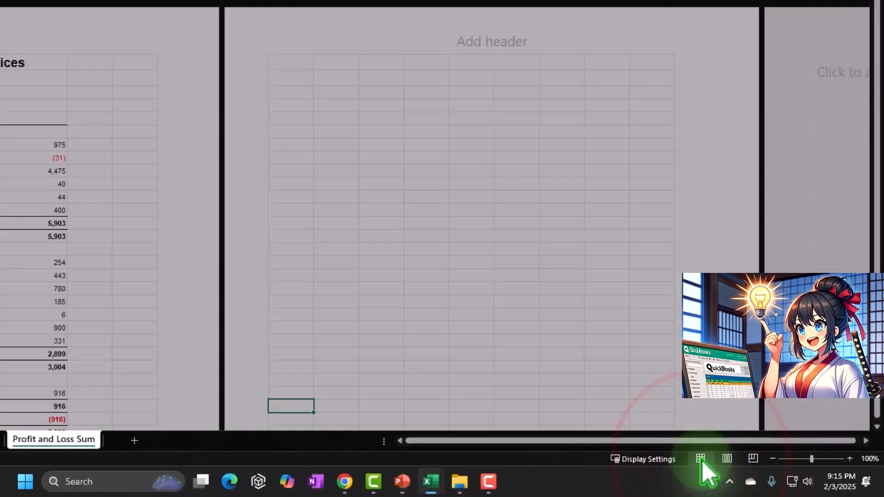
{"action": "left_click", "coordinate": [656, 449]}
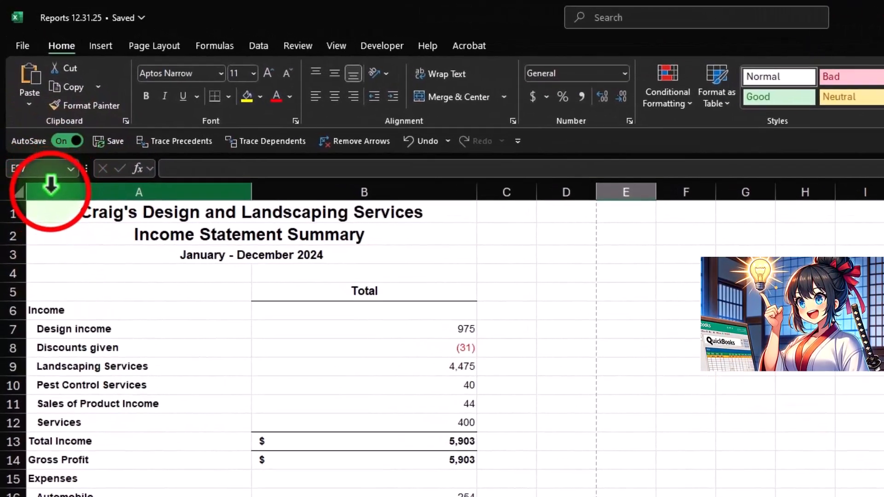
{"action": "left_click", "coordinate": [31, 123]}
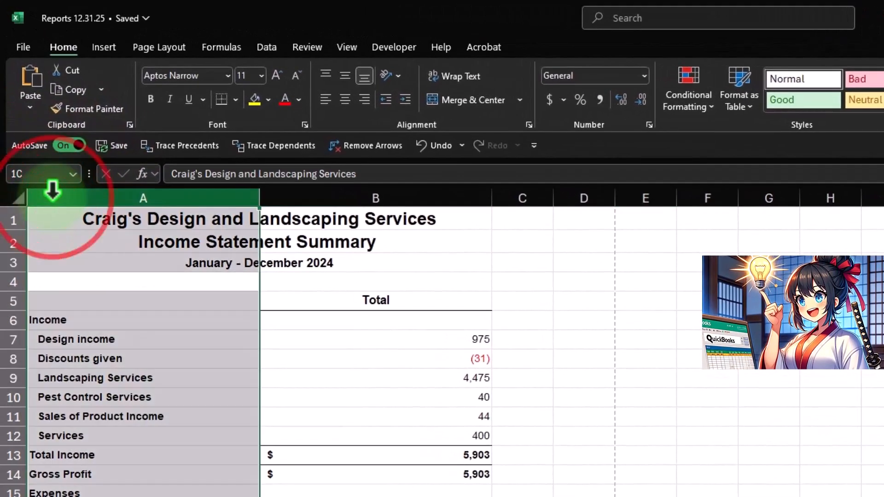
{"action": "right_click", "coordinate": [44, 380]}
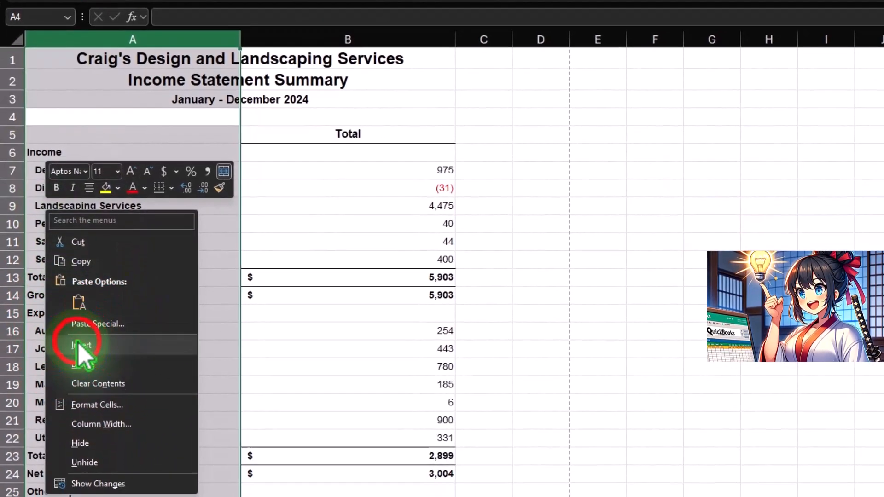
{"action": "left_click", "coordinate": [82, 345]}
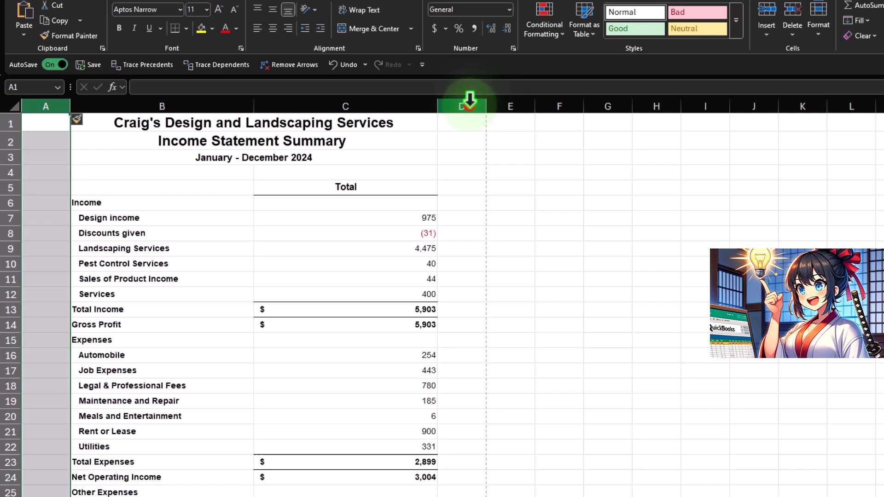
Widen column B and narrow column C so that columns A to D fit on one printed page.
{"action": "left_click", "coordinate": [548, 40]}
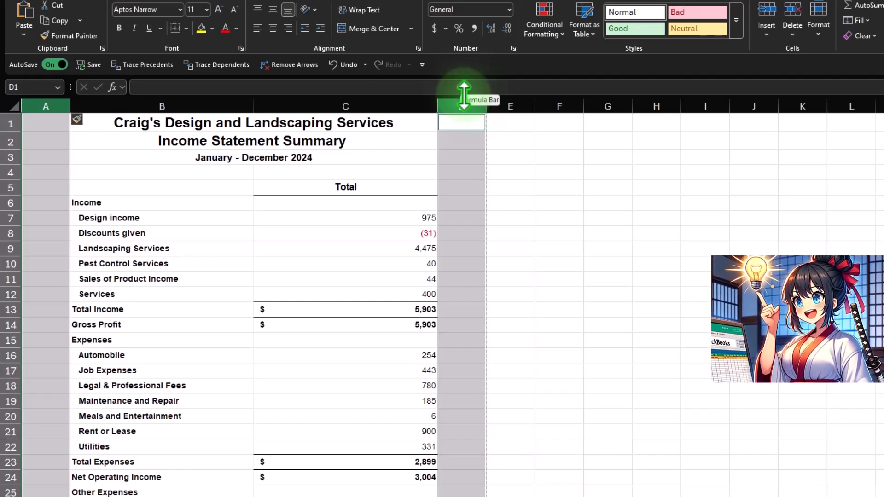
{"action": "left_click", "coordinate": [354, 225]}
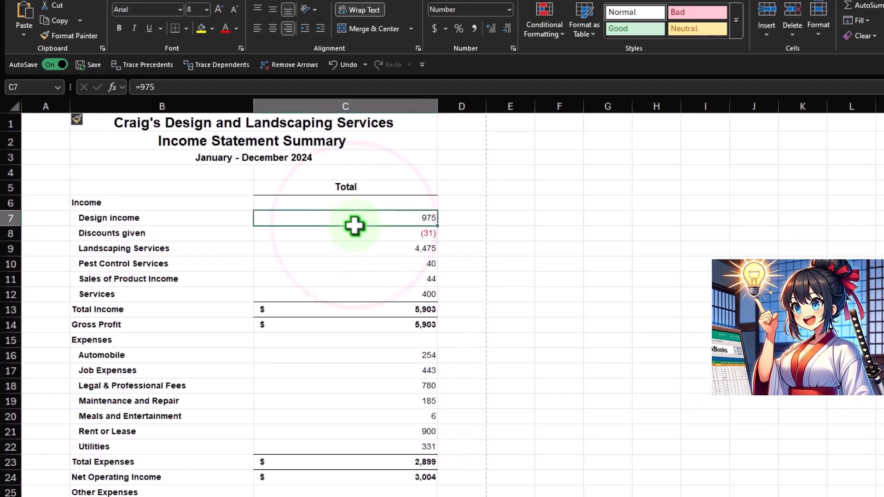
{"action": "left_click_drag", "start_coordinate": [253, 107], "coordinate": [310, 102]}
{"action": "left_click_drag", "start_coordinate": [346, 56], "coordinate": [416, 55]}
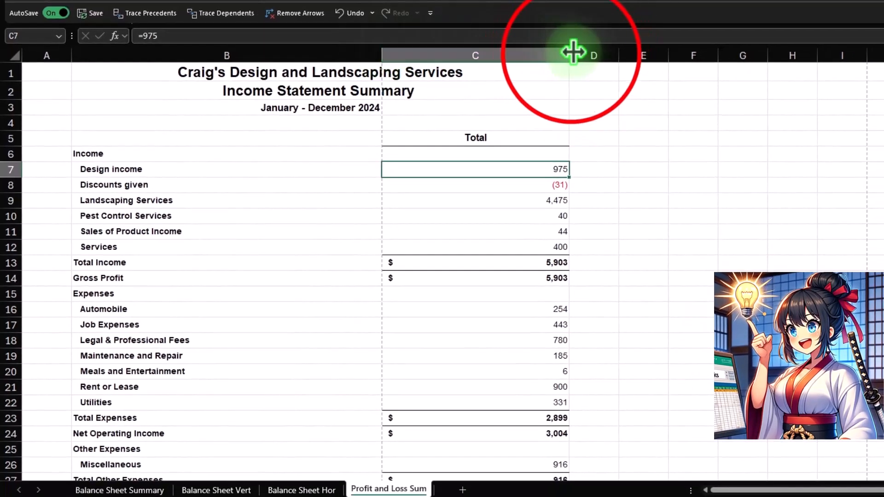
{"action": "left_click_drag", "start_coordinate": [571, 55], "coordinate": [445, 68]}
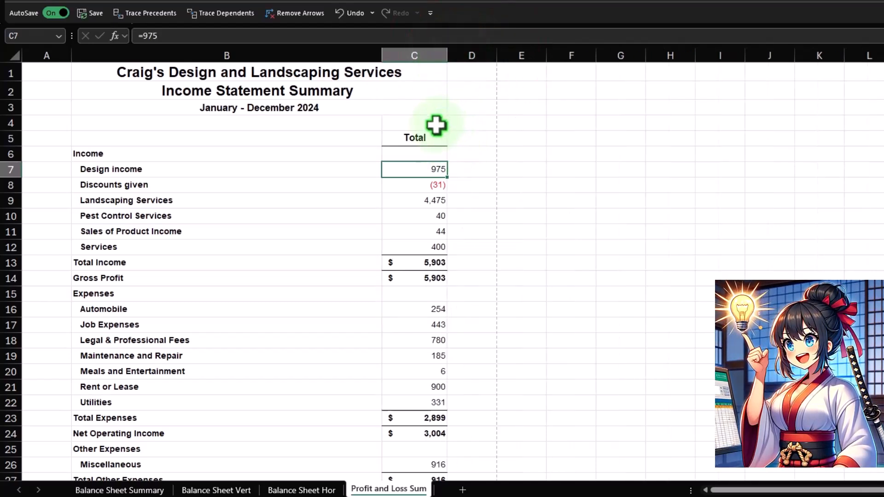
Underline the Services and Total Income amounts in C12 and C13.
{"action": "left_click", "coordinate": [419, 251]}
{"action": "left_click", "coordinate": [418, 262], "text": "ctrl"}
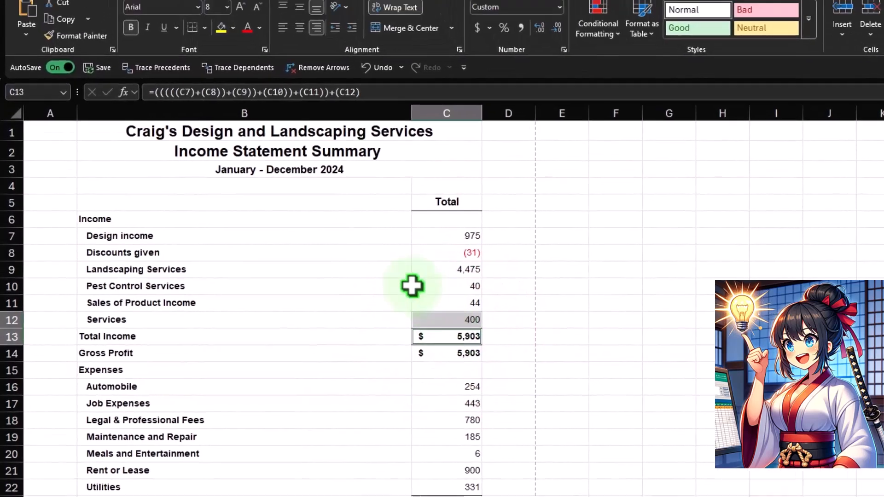
{"action": "left_click", "coordinate": [165, 28]}
Underline the amounts for Utilities, Total Expenses, Miscellaneous, Total Other Expenses and Net Other Income in C22, C23 and C26 to C28.
{"action": "scroll", "coordinate": [460, 385], "scroll_direction": "down", "scroll_amount": 2}
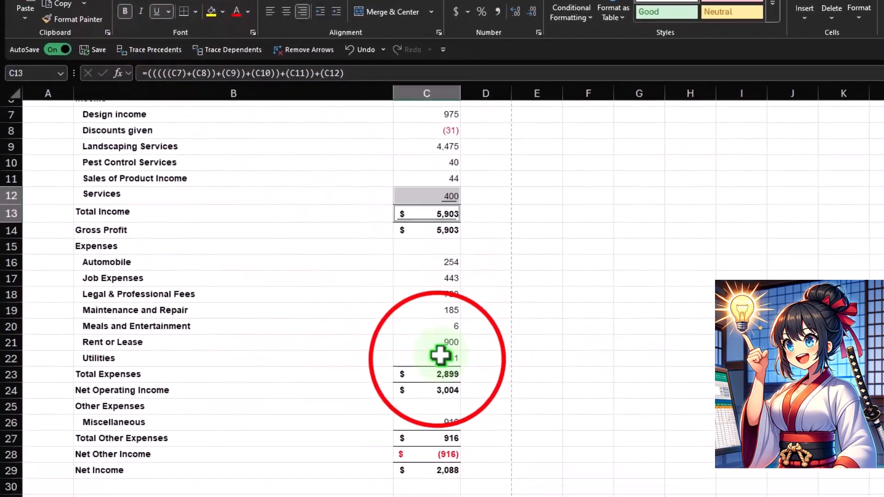
{"action": "left_click", "coordinate": [437, 358]}
{"action": "left_click", "coordinate": [437, 374], "text": "ctrl"}
{"action": "left_click", "coordinate": [437, 422], "text": "ctrl"}
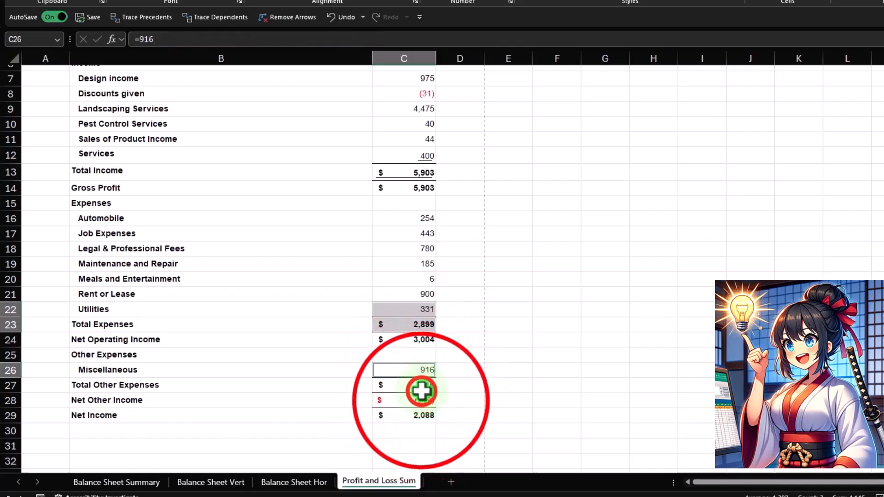
{"action": "left_click", "coordinate": [421, 389], "text": "ctrl"}
{"action": "left_click", "coordinate": [420, 399], "text": "ctrl"}
{"action": "left_click", "coordinate": [147, 0]}
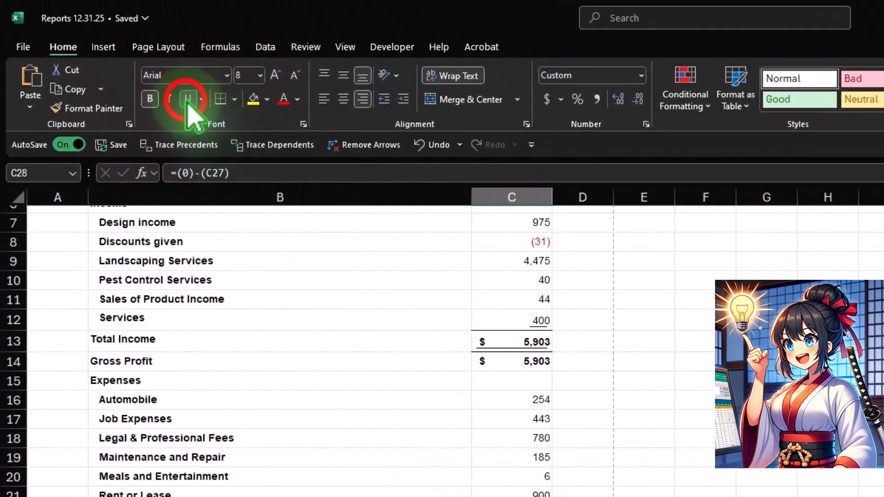
{"action": "scroll", "coordinate": [319, 390], "scroll_direction": "down", "scroll_amount": 2}
{"action": "left_click", "coordinate": [298, 292]}
Apply All Borders to the income statement body from Income to Net Income, B6:C29.
{"action": "scroll", "coordinate": [297, 296], "scroll_direction": "up", "scroll_amount": 2}
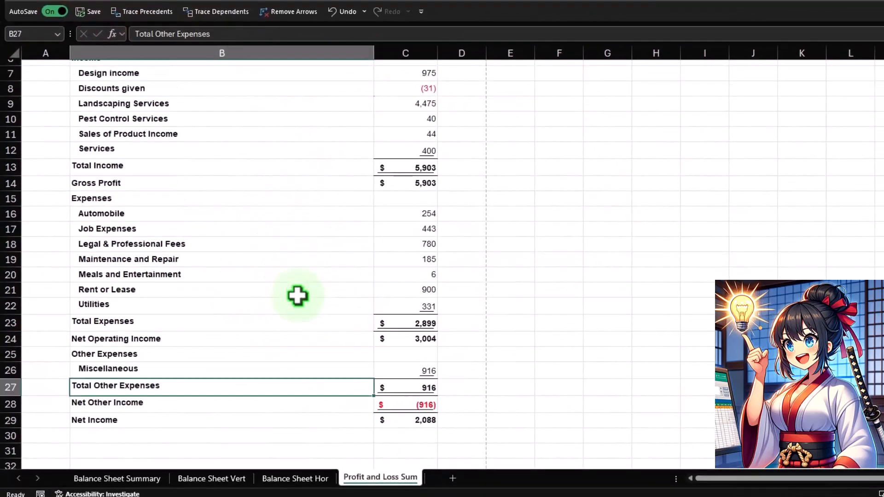
{"action": "scroll", "coordinate": [134, 170], "scroll_direction": "up", "scroll_amount": 2}
{"action": "left_click_drag", "start_coordinate": [43, 152], "coordinate": [95, 180]}
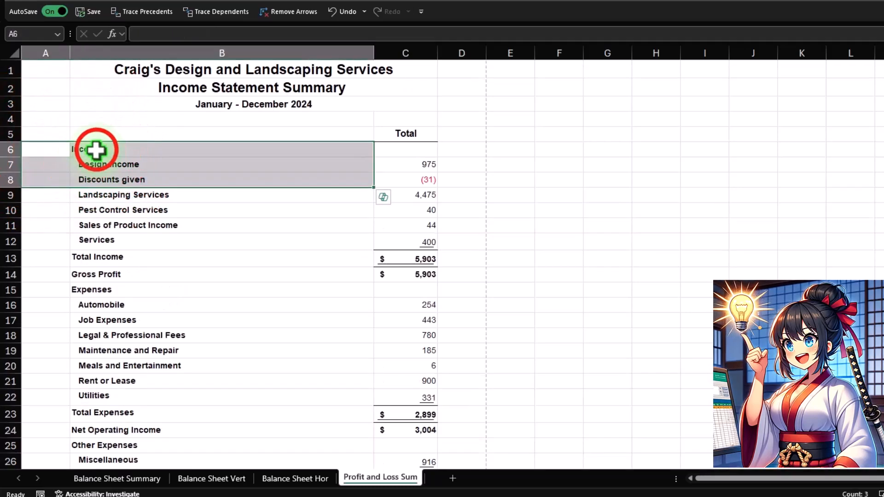
{"action": "left_click_drag", "start_coordinate": [96, 150], "coordinate": [392, 443]}
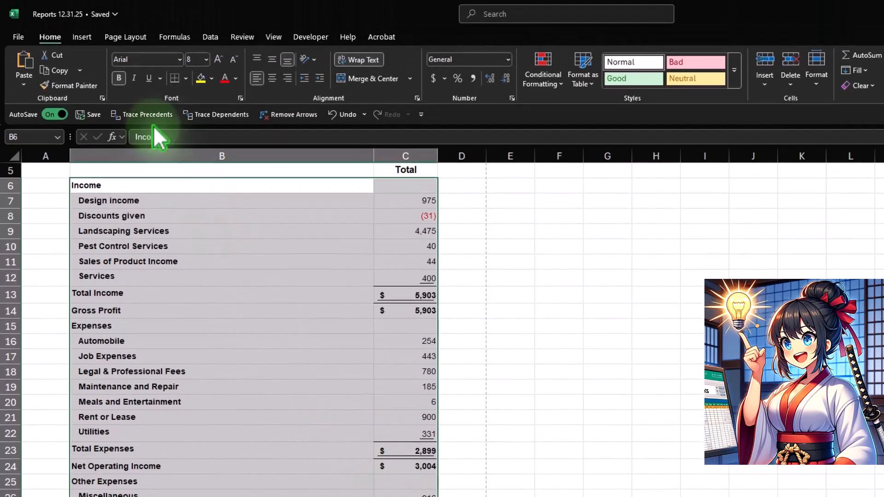
{"action": "left_click", "coordinate": [186, 78]}
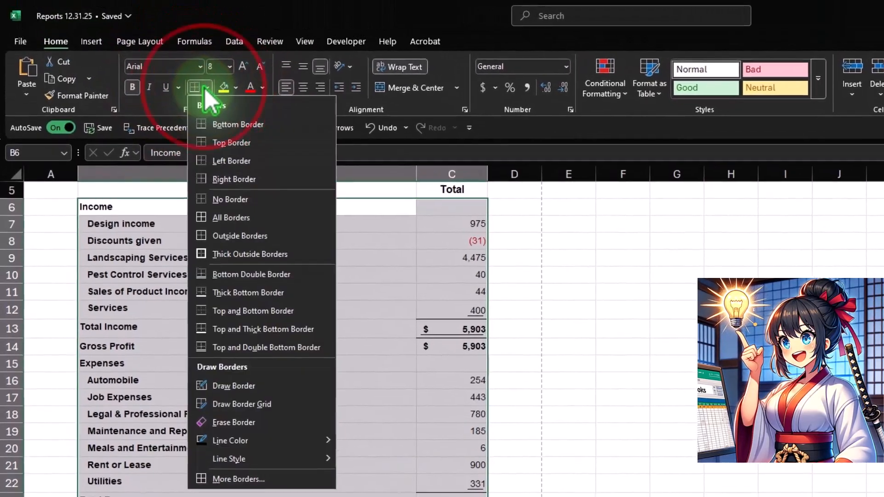
{"action": "left_click", "coordinate": [237, 220]}
Give the report heading rows A1:D3 a black fill and white font color.
{"action": "scroll", "coordinate": [181, 372], "scroll_direction": "up", "scroll_amount": 2}
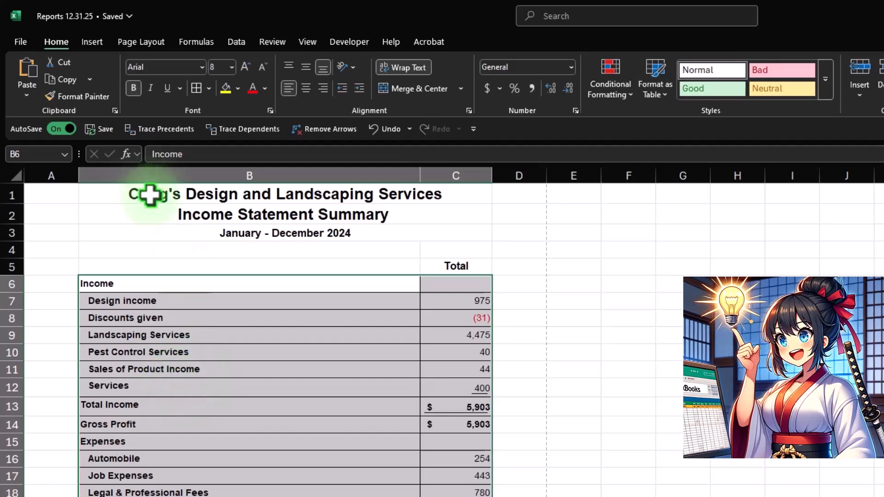
{"action": "left_click_drag", "start_coordinate": [51, 193], "coordinate": [422, 209]}
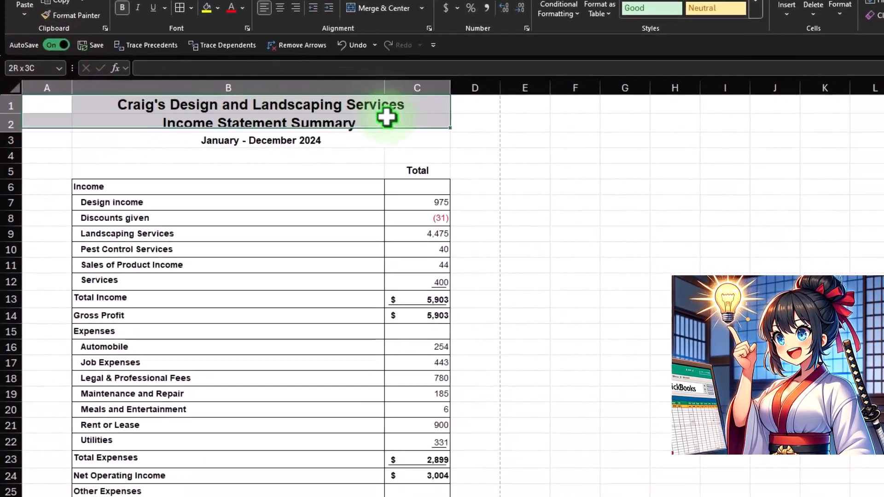
{"action": "left_click_drag", "start_coordinate": [387, 118], "coordinate": [449, 134]}
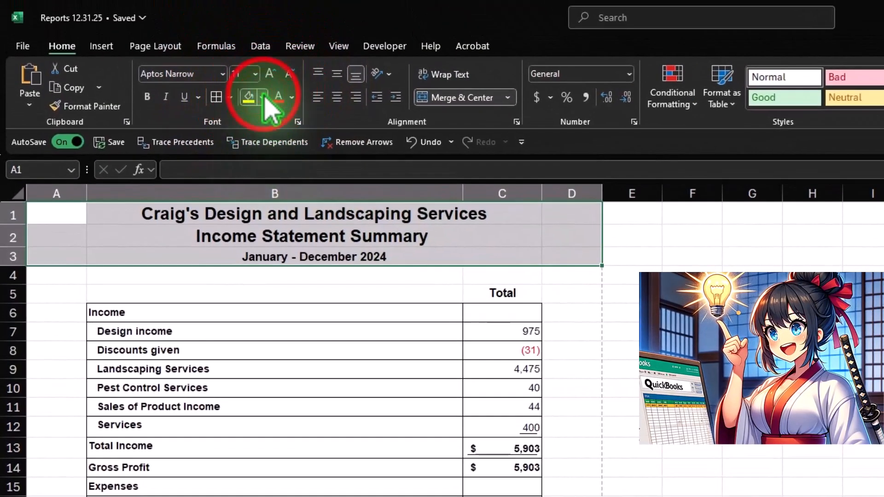
{"action": "left_click", "coordinate": [265, 97]}
{"action": "left_click", "coordinate": [271, 169]}
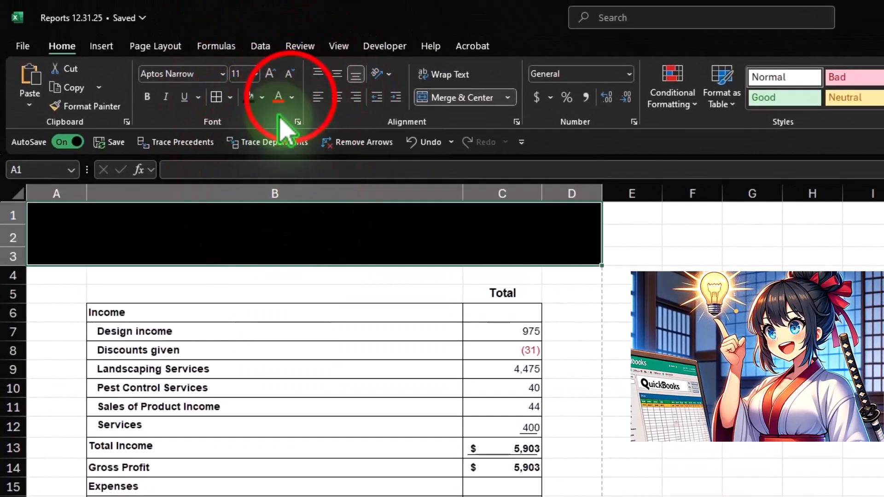
{"action": "left_click", "coordinate": [292, 97]}
{"action": "left_click", "coordinate": [286, 193]}
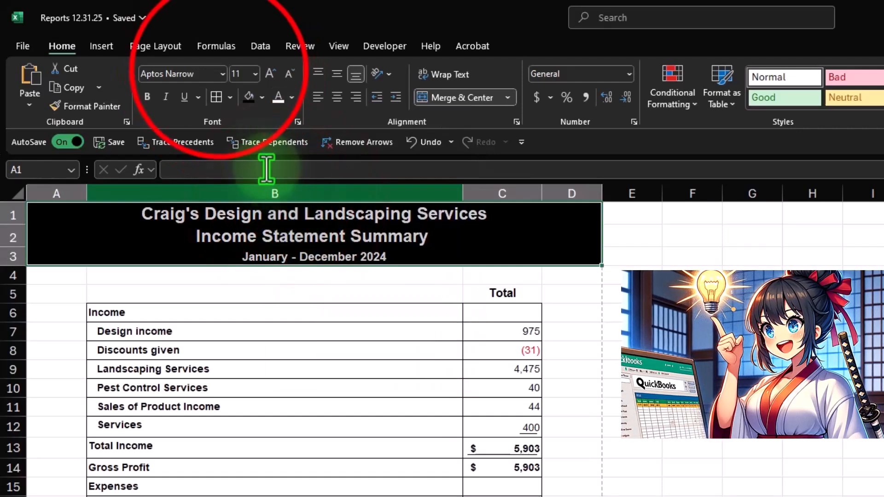
Change the font of the A1:D3 report heading to ADLaM Display and check the formatted statement.
{"action": "left_click", "coordinate": [221, 73]}
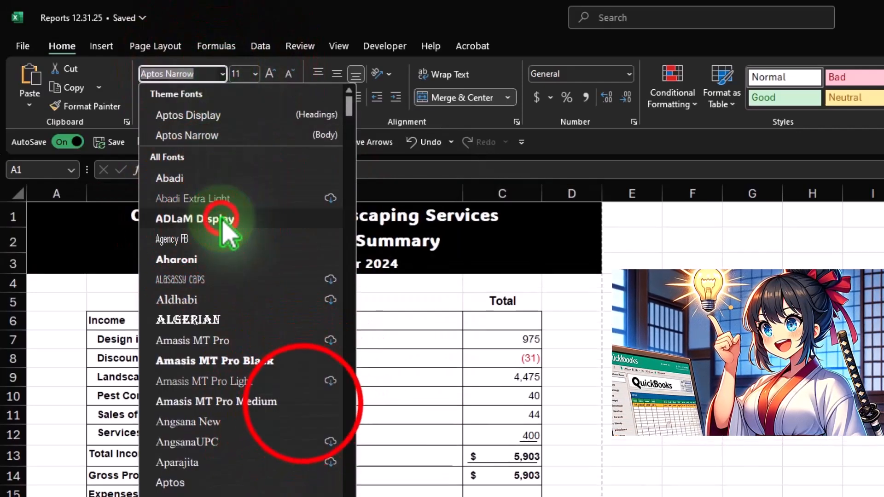
{"action": "left_click", "coordinate": [227, 217]}
{"action": "left_click", "coordinate": [303, 404]}
{"action": "left_click", "coordinate": [813, 359]}
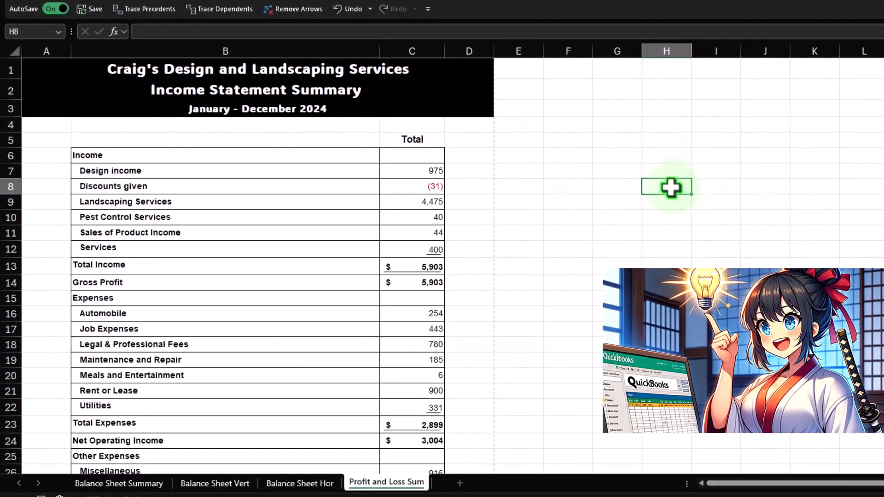
{"action": "scroll", "coordinate": [671, 187], "scroll_direction": "down", "scroll_amount": 3}
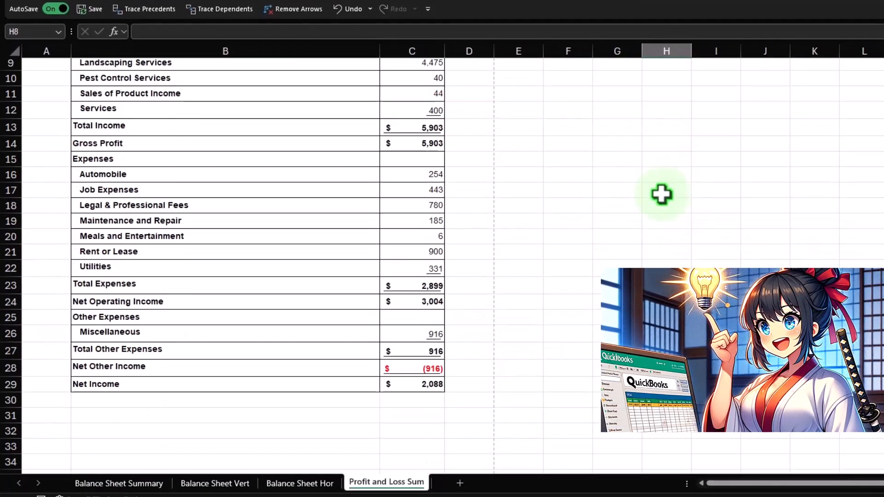
{"action": "scroll", "coordinate": [662, 195], "scroll_direction": "up", "scroll_amount": 3}
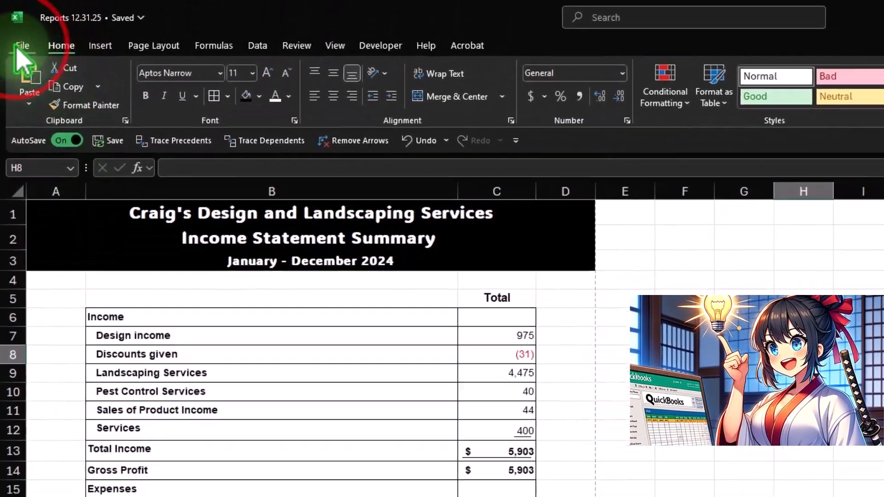
Open the print preview of the active sheet and look at the available printers, keeping CutePDF Writer.
{"action": "left_click", "coordinate": [22, 43]}
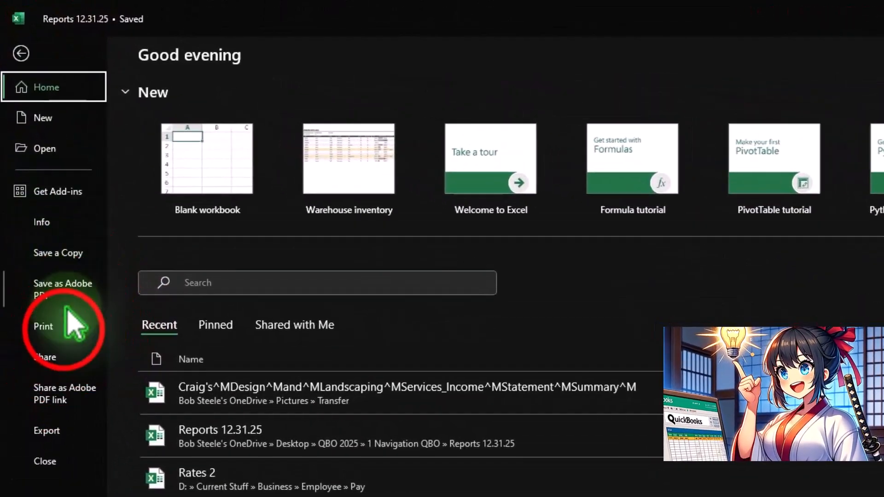
{"action": "left_click", "coordinate": [37, 198]}
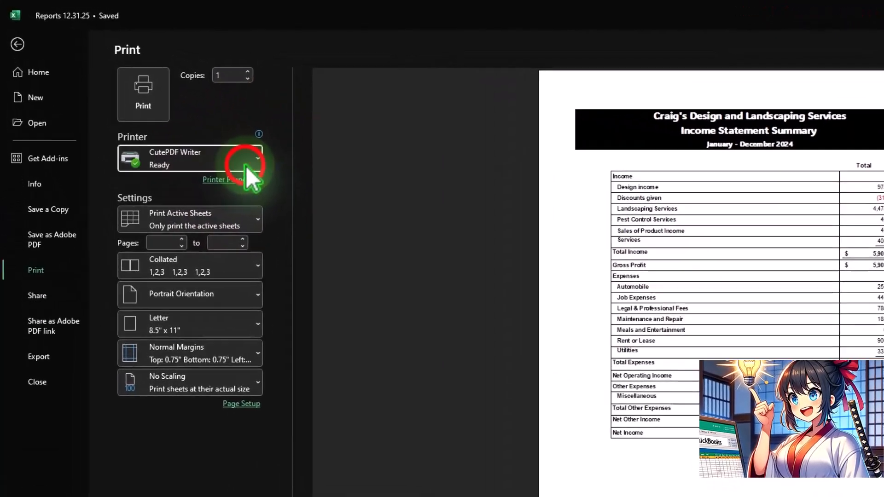
{"action": "left_click", "coordinate": [245, 166]}
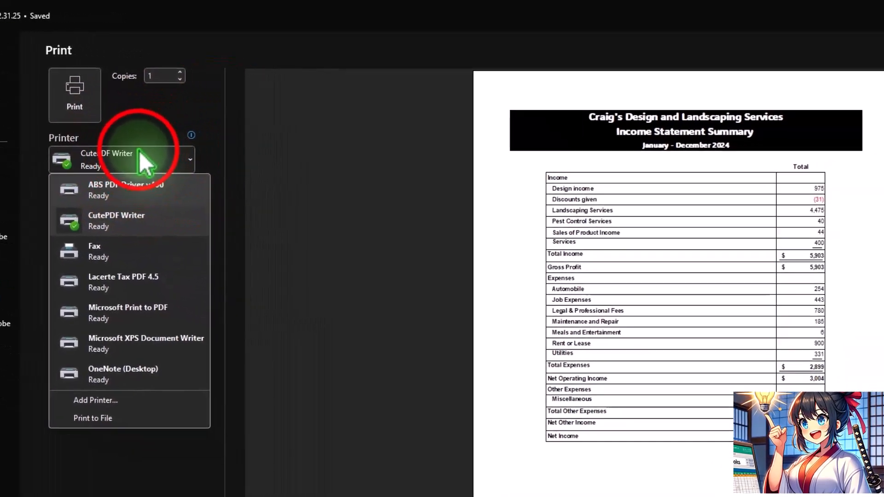
{"action": "left_click", "coordinate": [140, 152]}
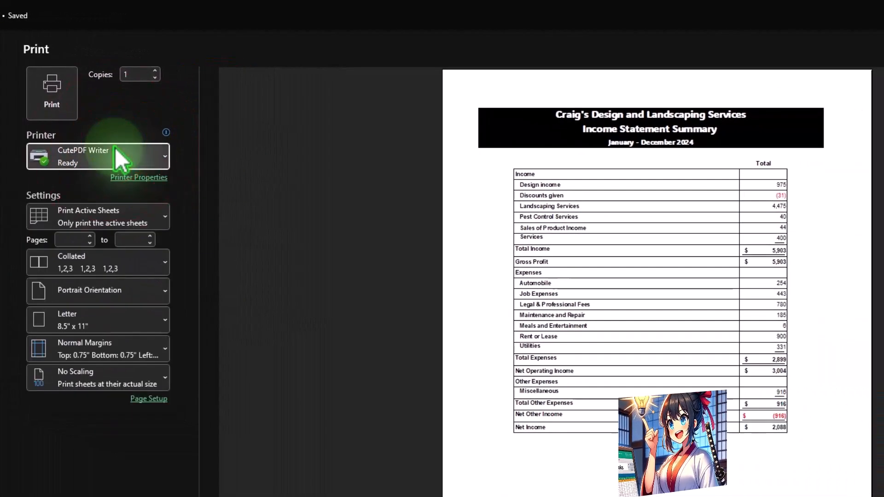
Set the print range to Print Entire Workbook, page through the preview to the Income Statement Summary, and return to the worksheet.
{"action": "left_click", "coordinate": [88, 219]}
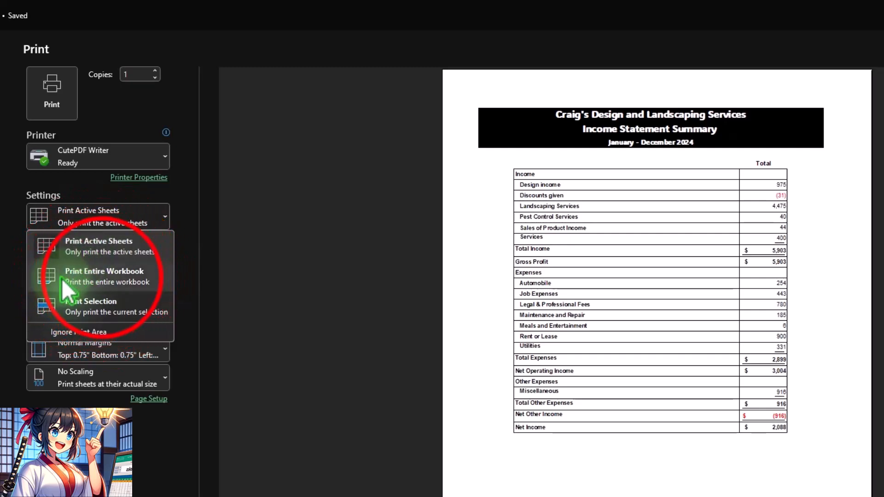
{"action": "left_click", "coordinate": [103, 278]}
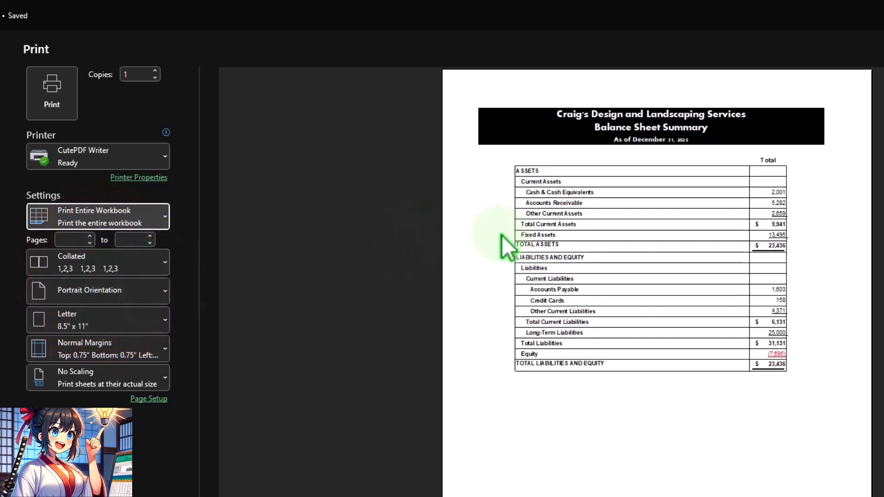
{"action": "scroll", "coordinate": [594, 235], "scroll_direction": "down", "scroll_amount": 5}
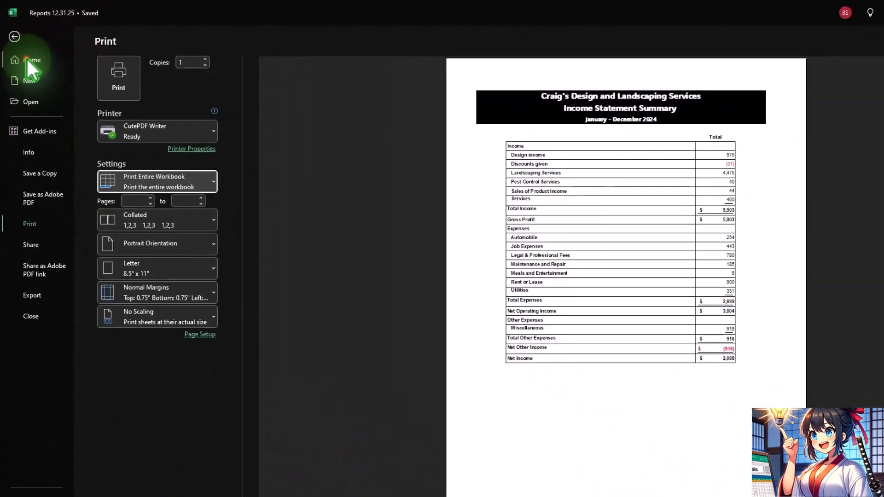
{"action": "left_click", "coordinate": [37, 82]}
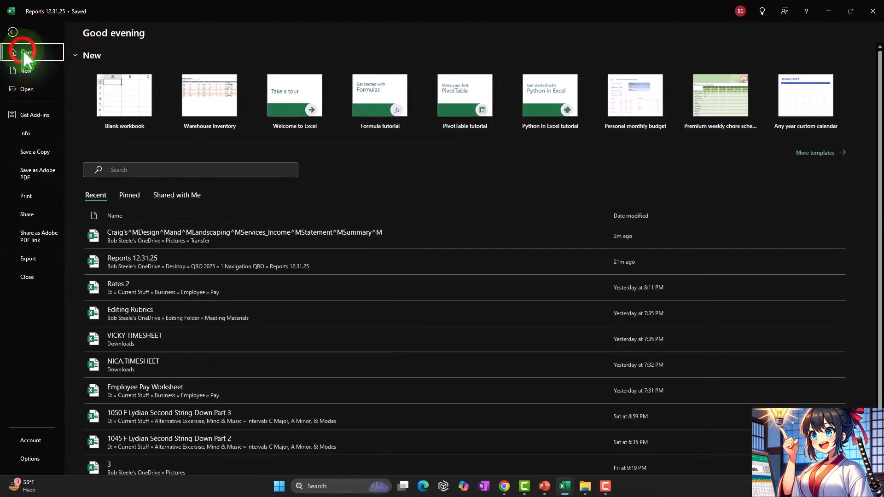
{"action": "left_click", "coordinate": [14, 32]}
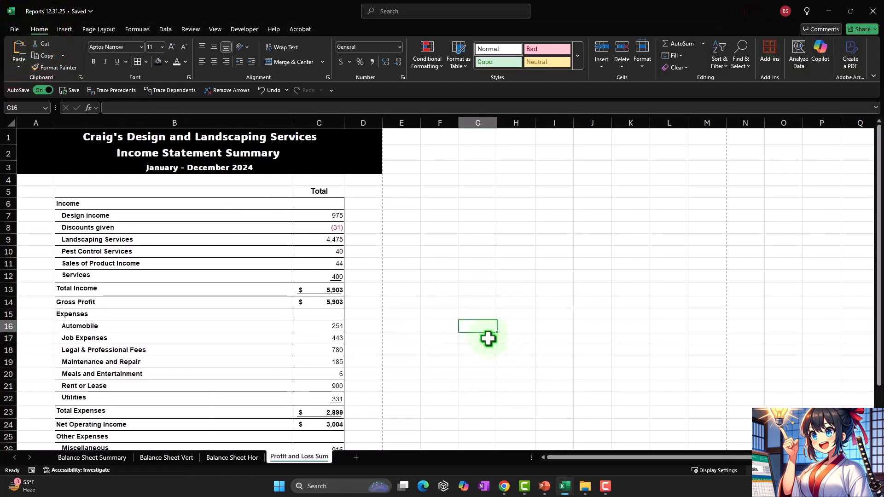
Switch to QuickBooks Online in Chrome and open the Profit and Loss report from the standard report favorites in a new browser tab.
{"action": "mouse_move", "coordinate": [523, 474]}
{"action": "left_click", "coordinate": [511, 437]}
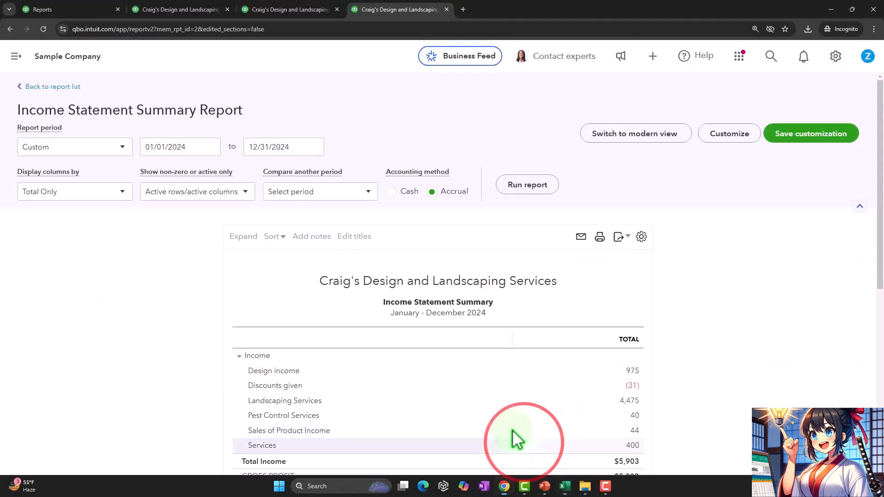
{"action": "left_click", "coordinate": [105, 15]}
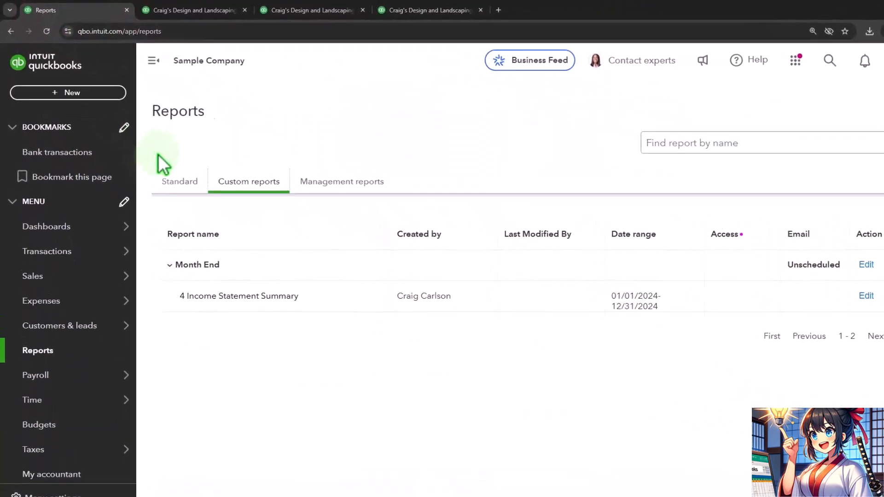
{"action": "left_click", "coordinate": [176, 183]}
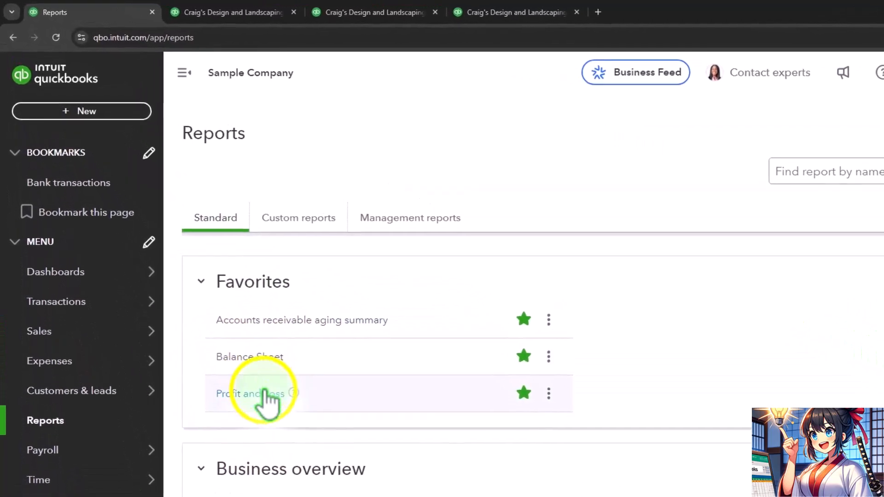
{"action": "right_click", "coordinate": [204, 304]}
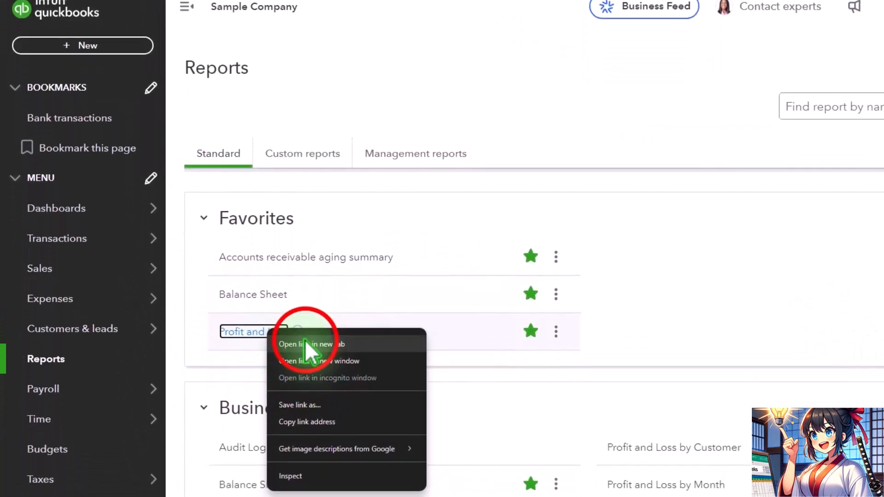
{"action": "left_click", "coordinate": [305, 344]}
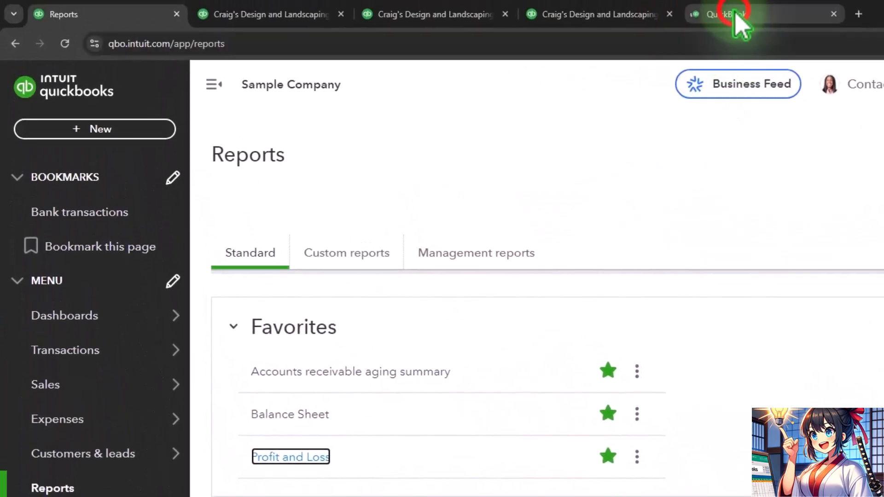
Set the new Profit and Loss report's period to 01/01/2024 through 12/31/2024, with the navigation menu collapsed.
{"action": "left_click", "coordinate": [736, 15]}
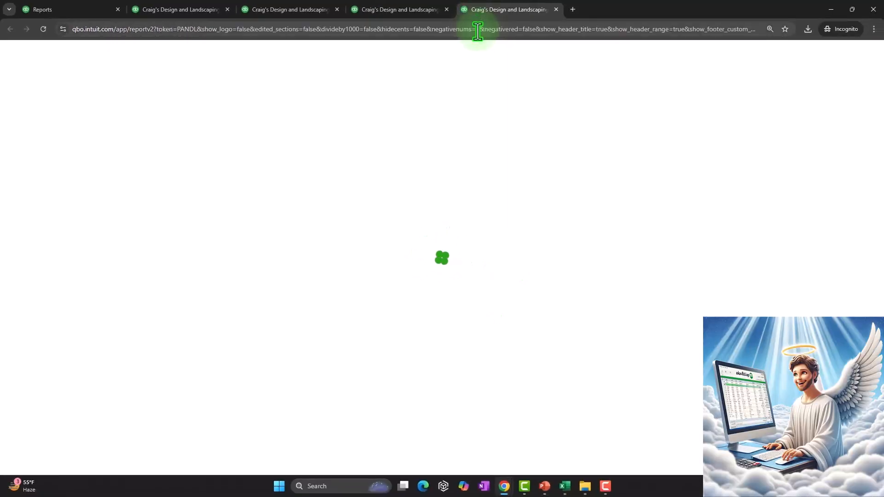
{"action": "left_click", "coordinate": [145, 56]}
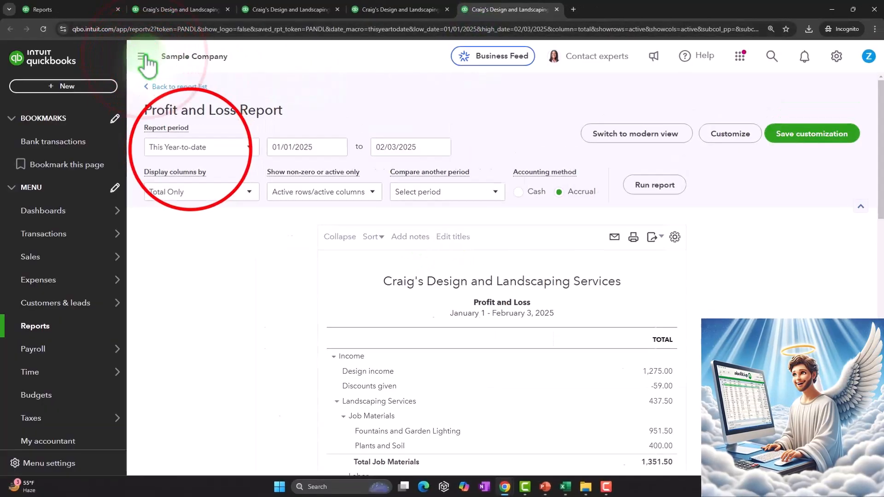
{"action": "left_click_drag", "start_coordinate": [190, 148], "coordinate": [142, 149]}
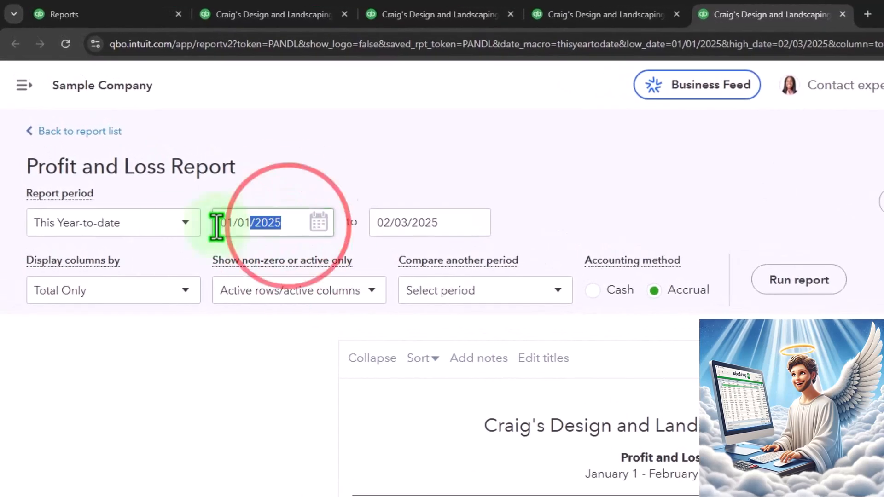
{"action": "left_click_drag", "start_coordinate": [216, 226], "coordinate": [216, 224]}
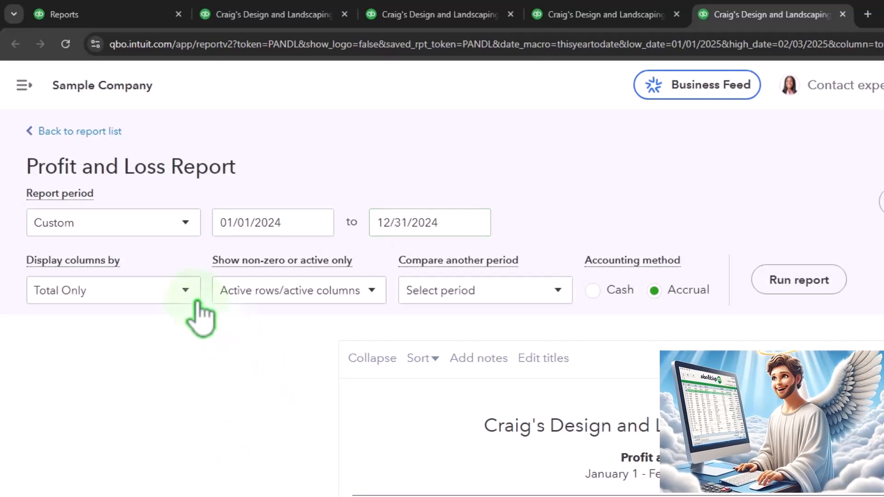
Keep the columns at Total Only, add a % of Income comparison, and run and review the report.
{"action": "left_click", "coordinate": [185, 292]}
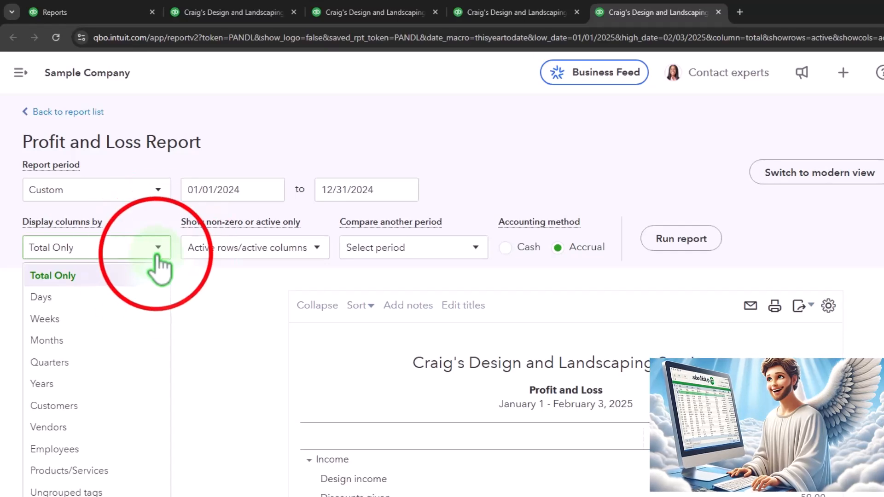
{"action": "left_click", "coordinate": [156, 253]}
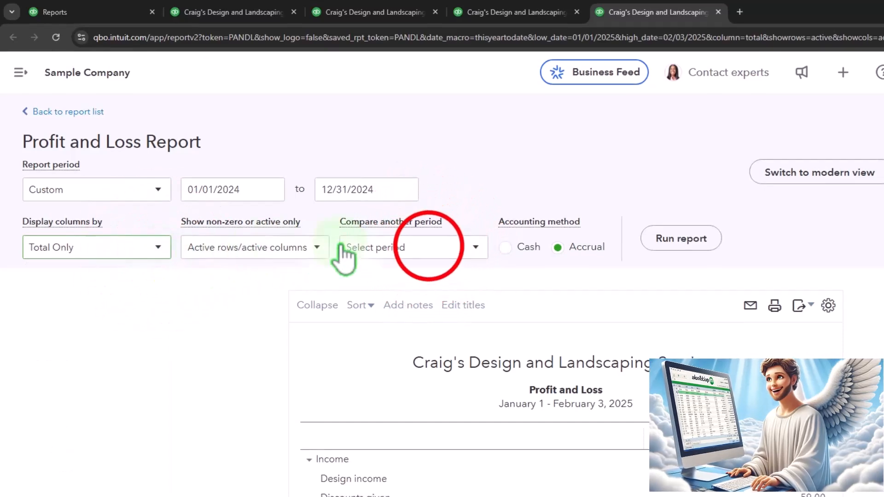
{"action": "left_click", "coordinate": [431, 249]}
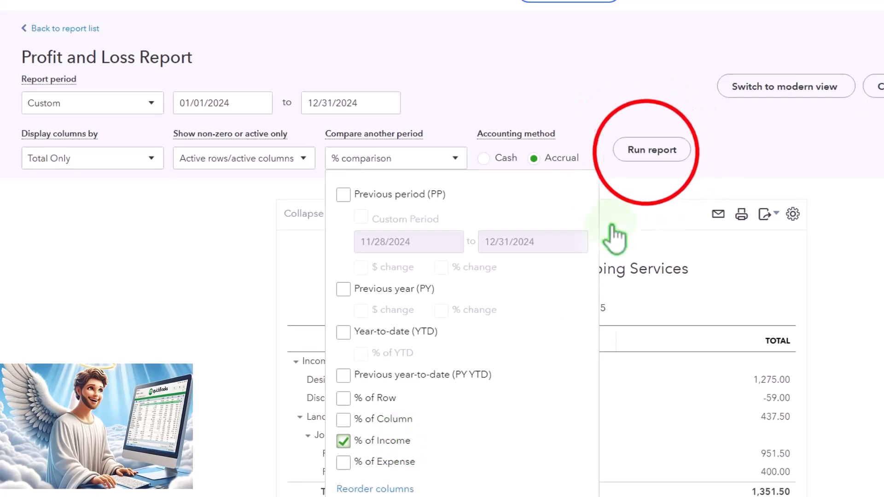
{"action": "left_click", "coordinate": [651, 150]}
{"action": "scroll", "coordinate": [640, 164], "scroll_direction": "down", "scroll_amount": 3}
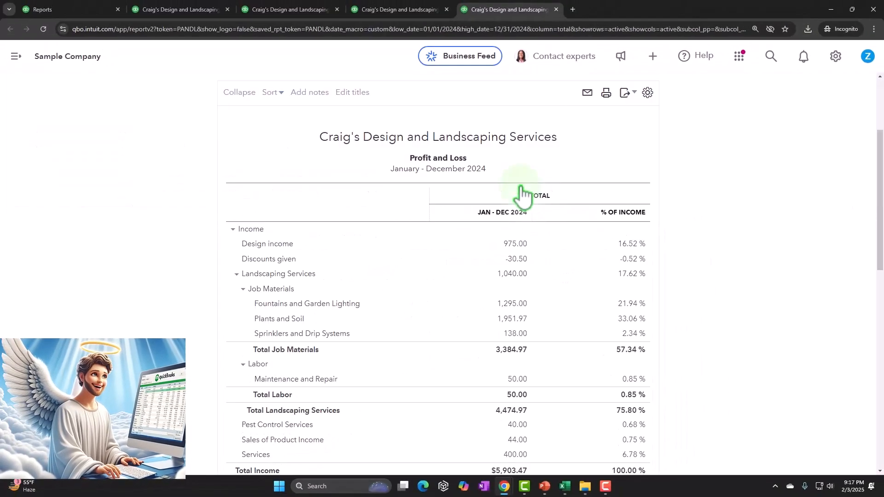
{"action": "scroll", "coordinate": [438, 238], "scroll_direction": "up", "scroll_amount": 5}
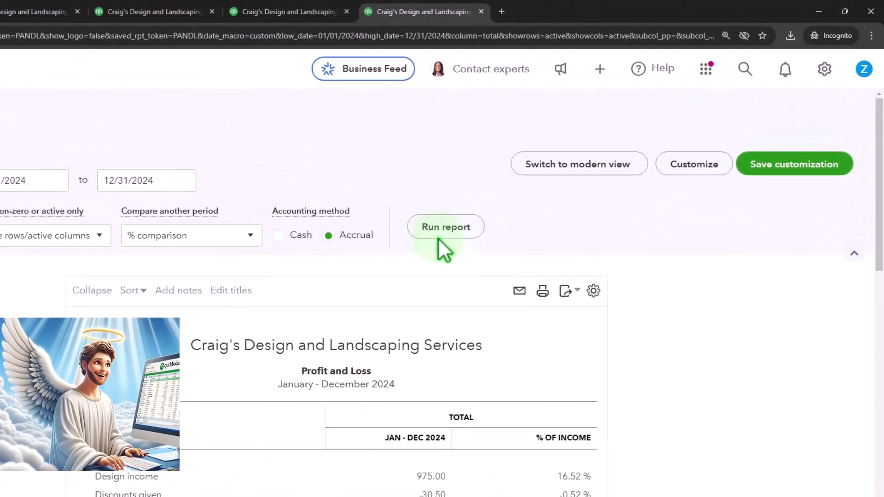
Customize the report's number format to omit cents and show negative numbers as (100) in red.
{"action": "left_click", "coordinate": [660, 203]}
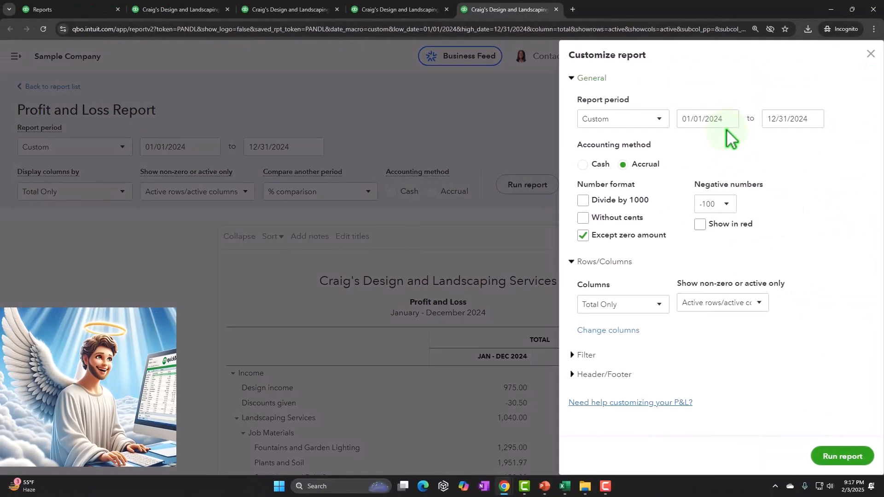
{"action": "left_click", "coordinate": [730, 233]}
{"action": "left_click", "coordinate": [616, 316]}
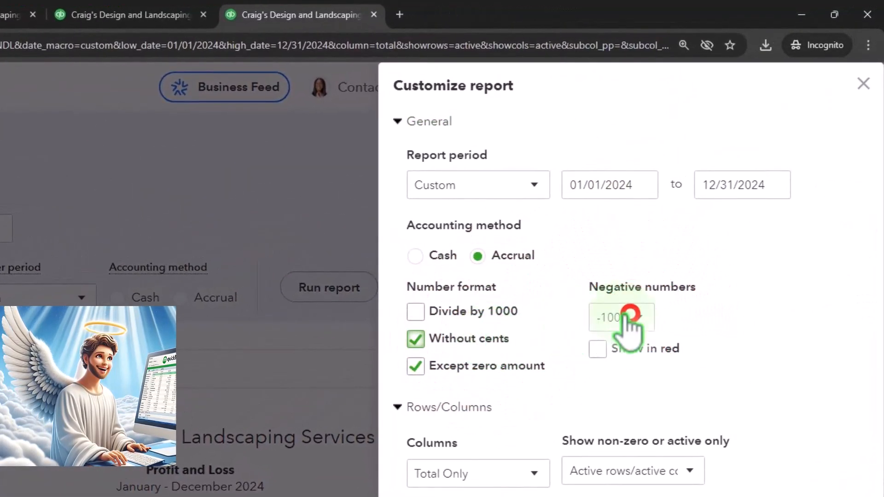
{"action": "left_click", "coordinate": [620, 379]}
{"action": "left_click", "coordinate": [598, 349]}
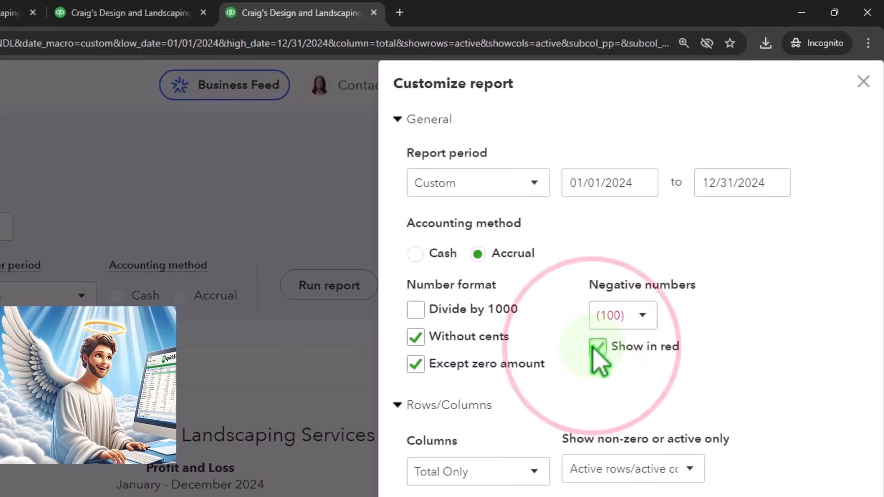
Change the report title in the header settings to Income Statement Vertical Analysis, correcting the spelling of Analysis.
{"action": "left_click", "coordinate": [449, 350]}
{"action": "scroll", "coordinate": [450, 361], "scroll_direction": "down", "scroll_amount": 5}
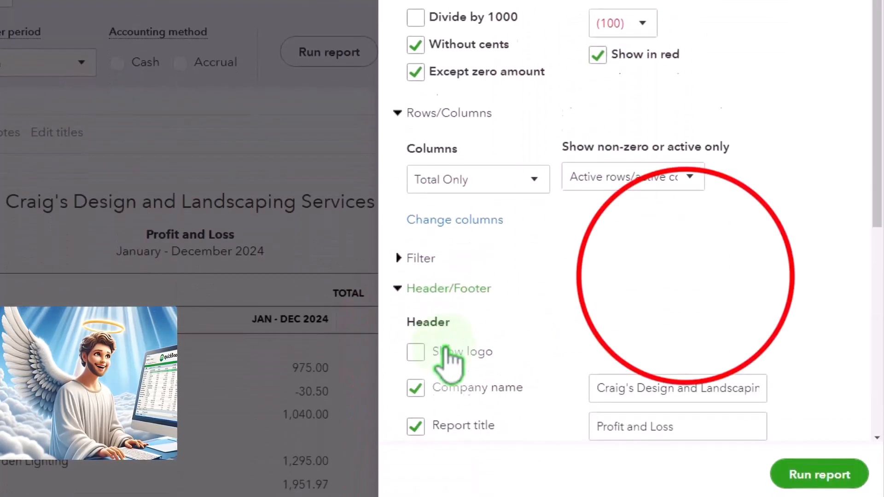
{"action": "left_click_drag", "start_coordinate": [686, 277], "coordinate": [307, 212]}
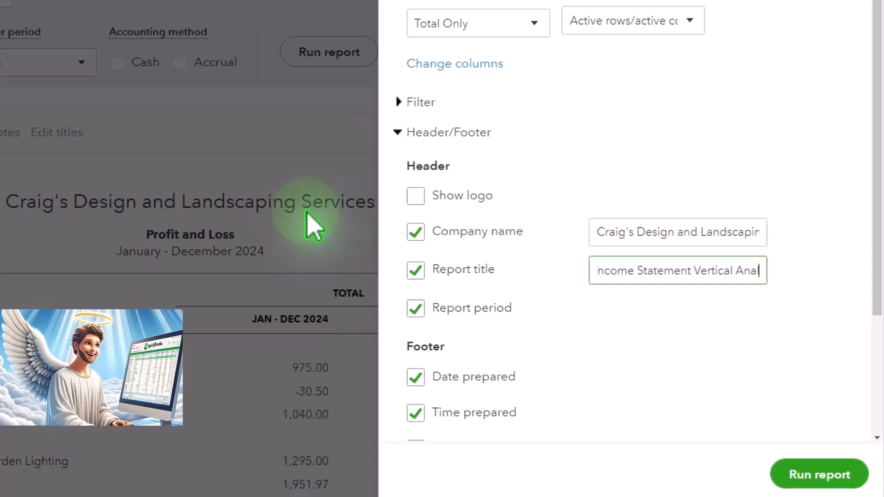
{"action": "right_click", "coordinate": [717, 271]}
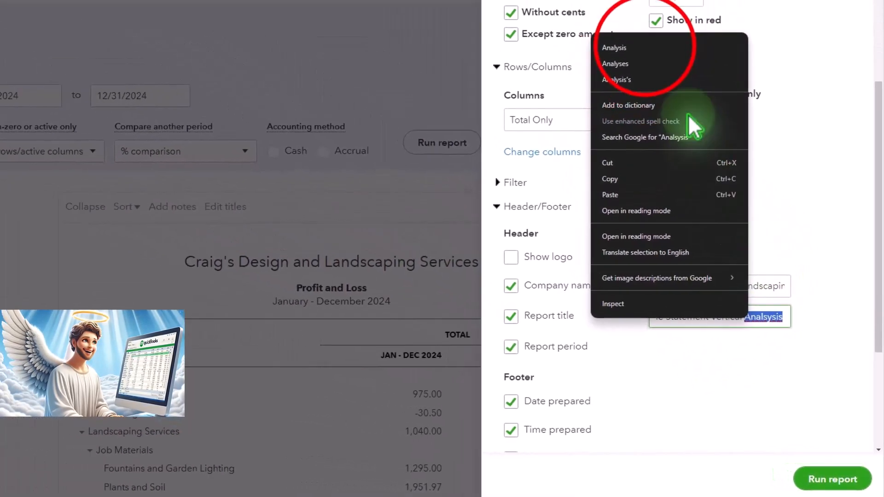
{"action": "left_click", "coordinate": [647, 48]}
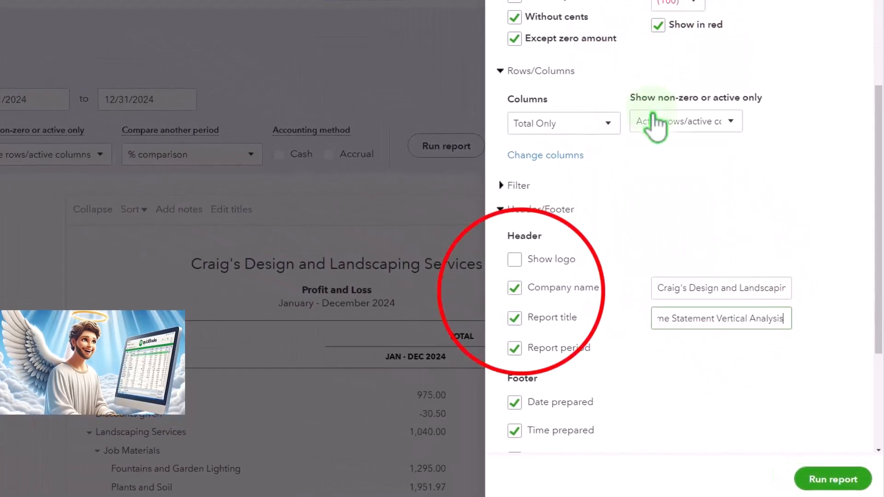
Remove the date prepared, time prepared and report basis from the footer, then run the report and review it.
{"action": "scroll", "coordinate": [517, 276], "scroll_direction": "down", "scroll_amount": 3}
{"action": "left_click", "coordinate": [516, 290]}
{"action": "left_click", "coordinate": [514, 318]}
{"action": "left_click", "coordinate": [513, 347]}
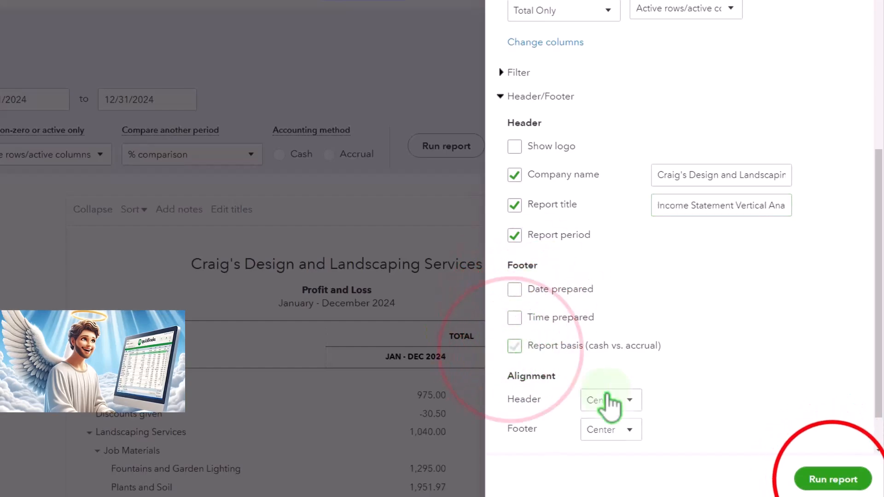
{"action": "left_click", "coordinate": [833, 480]}
{"action": "scroll", "coordinate": [767, 341], "scroll_direction": "down", "scroll_amount": 6}
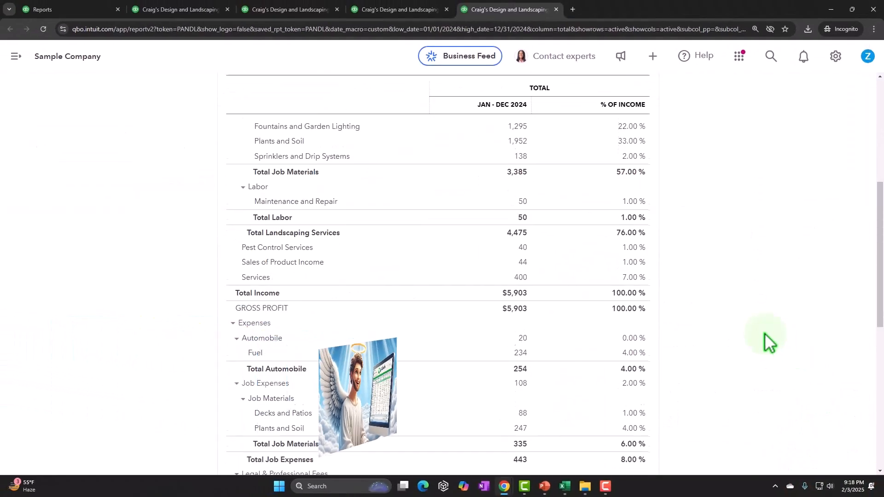
{"action": "scroll", "coordinate": [764, 336], "scroll_direction": "down", "scroll_amount": 5}
{"action": "scroll", "coordinate": [765, 338], "scroll_direction": "up", "scroll_amount": 10}
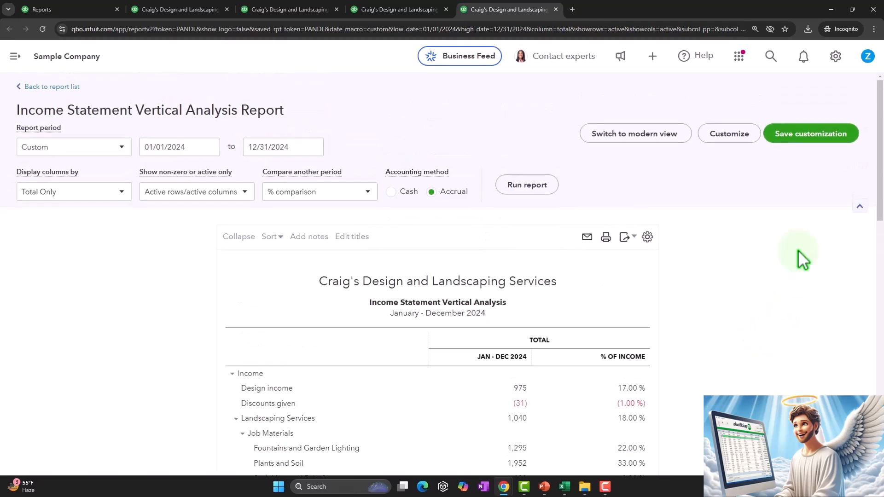
Save the customization in the Month End group, prefixing the Income Statement Vertical Analysis report name with 5.
{"action": "left_click", "coordinate": [804, 138]}
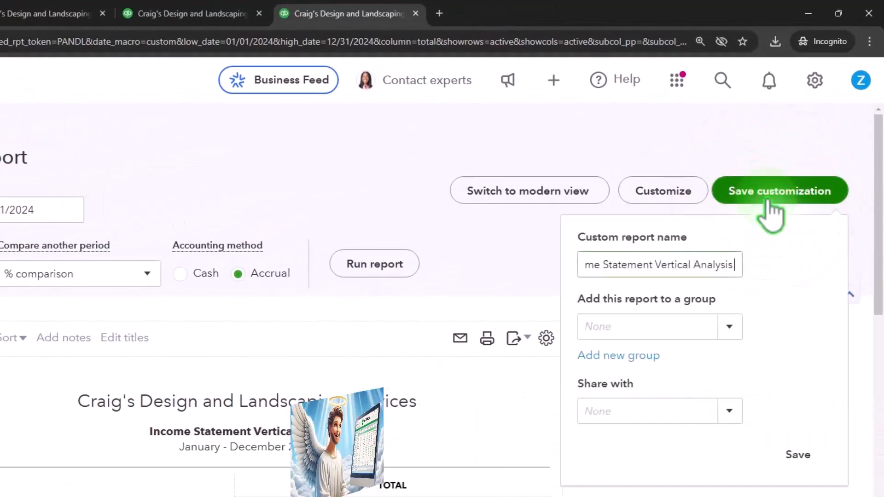
{"action": "left_click", "coordinate": [721, 326]}
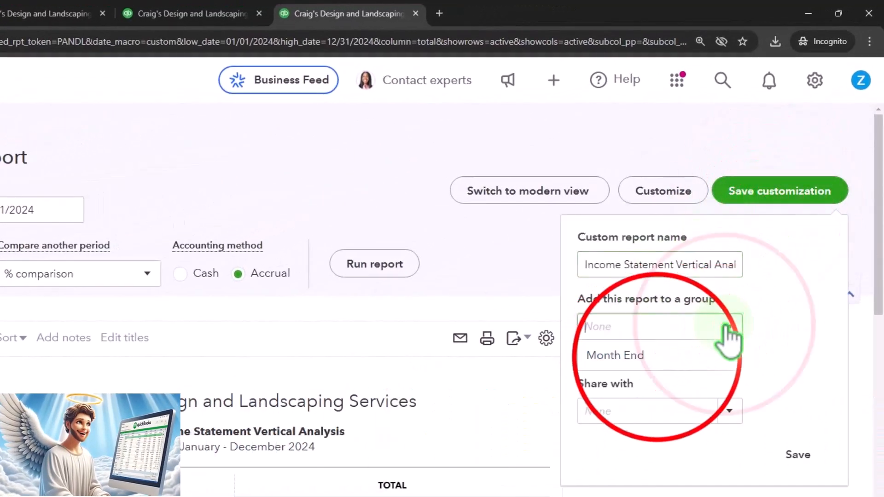
{"action": "left_click", "coordinate": [656, 357]}
{"action": "triple_click", "coordinate": [611, 264]}
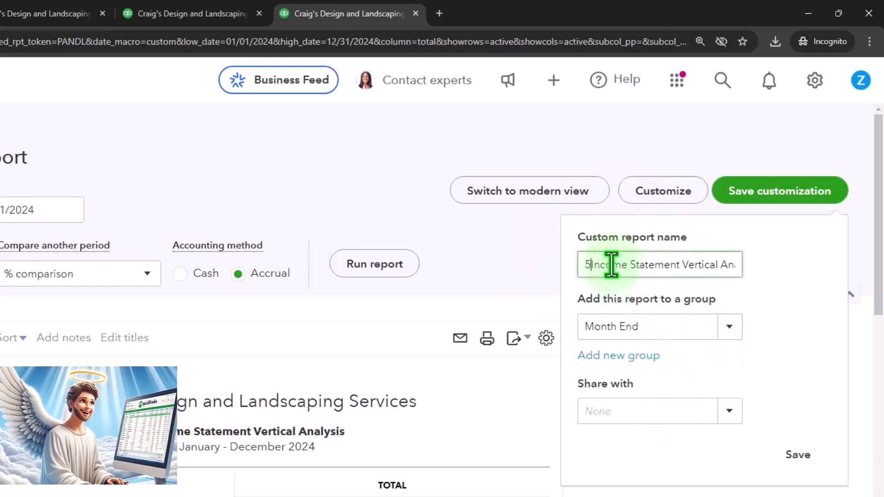
{"action": "left_click", "coordinate": [798, 455]}
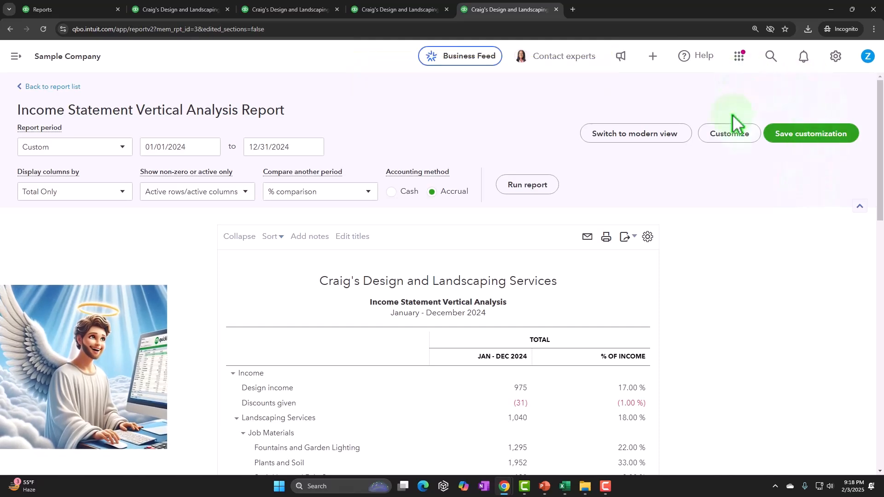
Export the Income Statement Vertical Analysis report to Excel and save the file in the Transfer folder.
{"action": "left_click", "coordinate": [634, 237]}
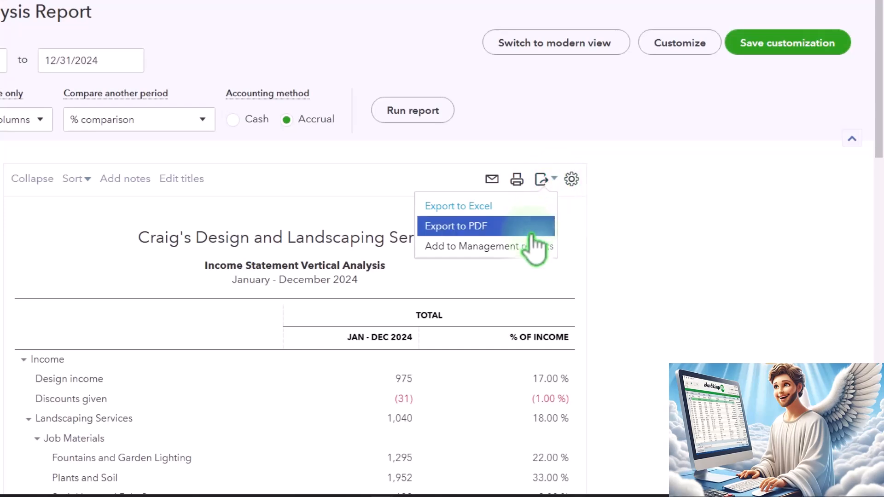
{"action": "left_click", "coordinate": [518, 208]}
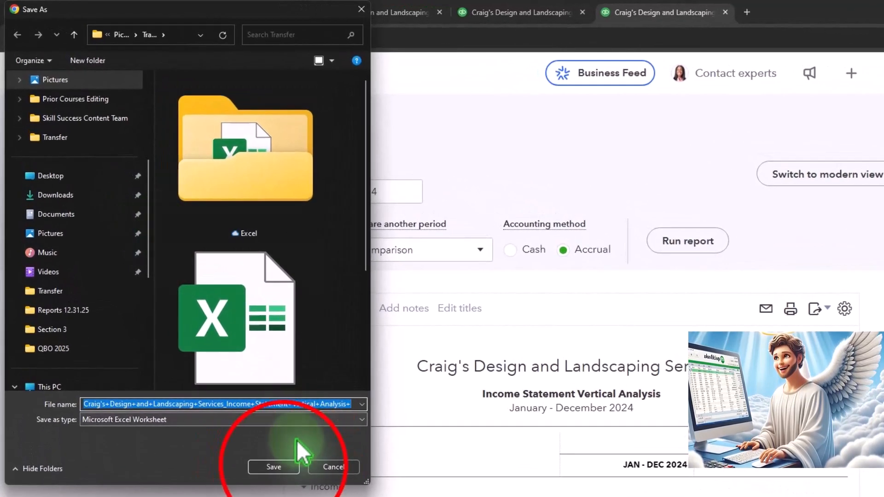
{"action": "left_click", "coordinate": [283, 466]}
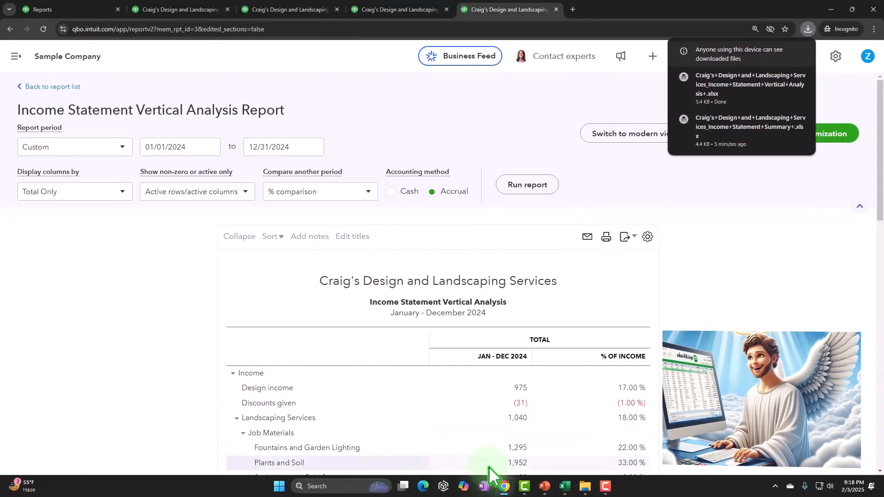
Switch to File Explorer and open the exported Income Statement Vertical Analysis workbook from the Transfer folder.
{"action": "mouse_move", "coordinate": [585, 486]}
{"action": "left_click", "coordinate": [686, 441]}
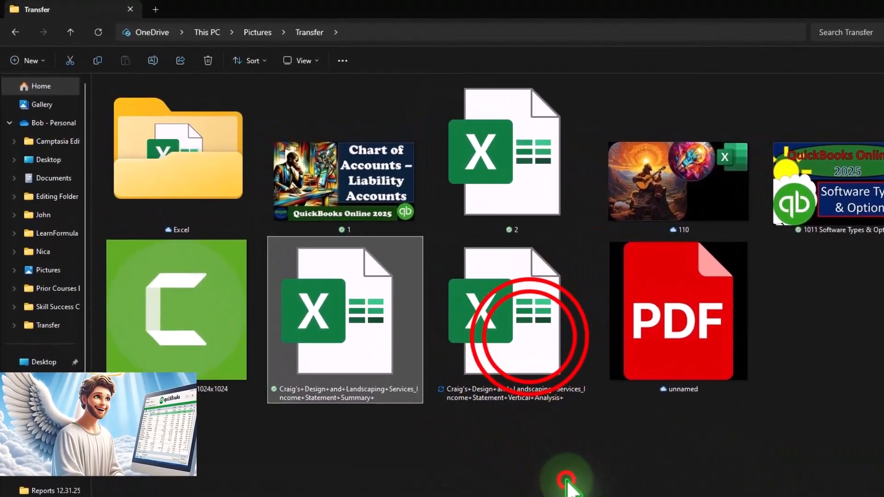
{"action": "left_click", "coordinate": [425, 270]}
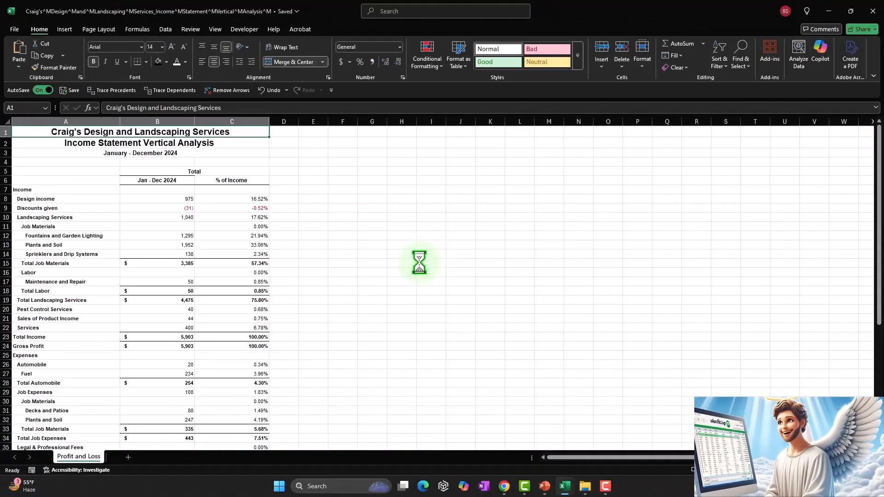
Close the exported Income Statement Summary and Vertical Analysis workbooks, keeping Reports 12.31.25 open.
{"action": "mouse_move", "coordinate": [567, 487]}
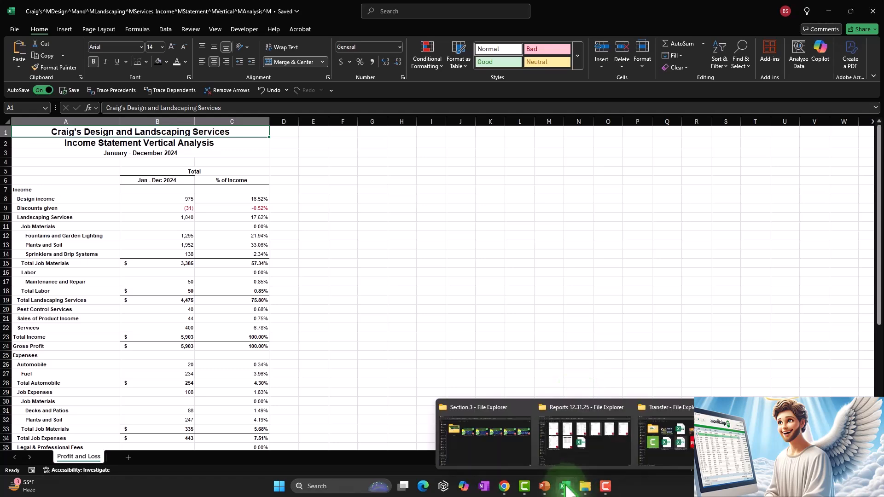
{"action": "mouse_move", "coordinate": [571, 458]}
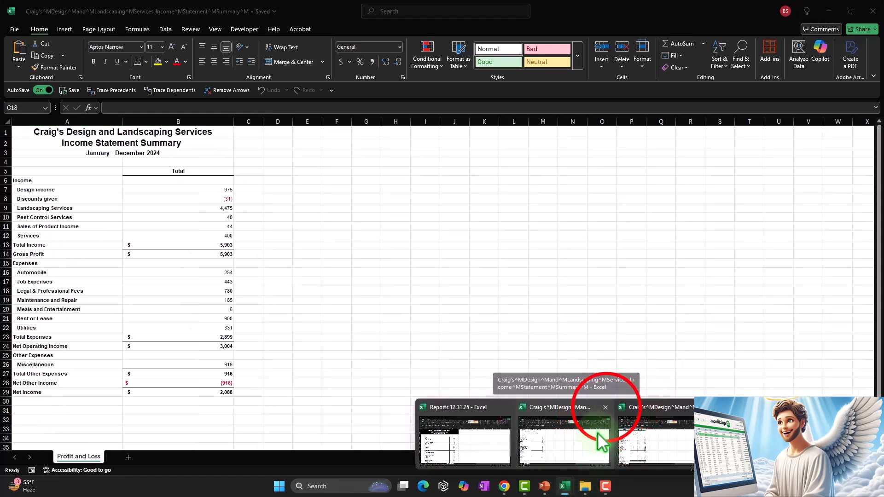
{"action": "left_click", "coordinate": [606, 408]}
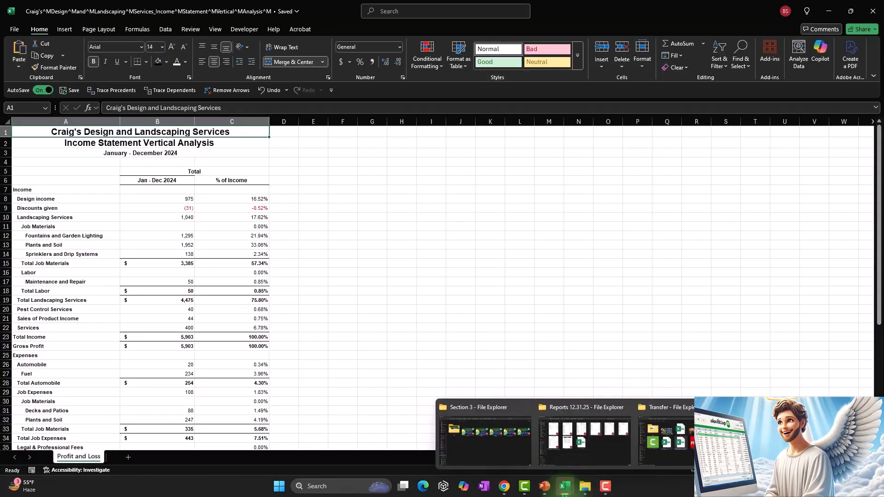
{"action": "mouse_move", "coordinate": [565, 486]}
{"action": "left_click", "coordinate": [660, 407]}
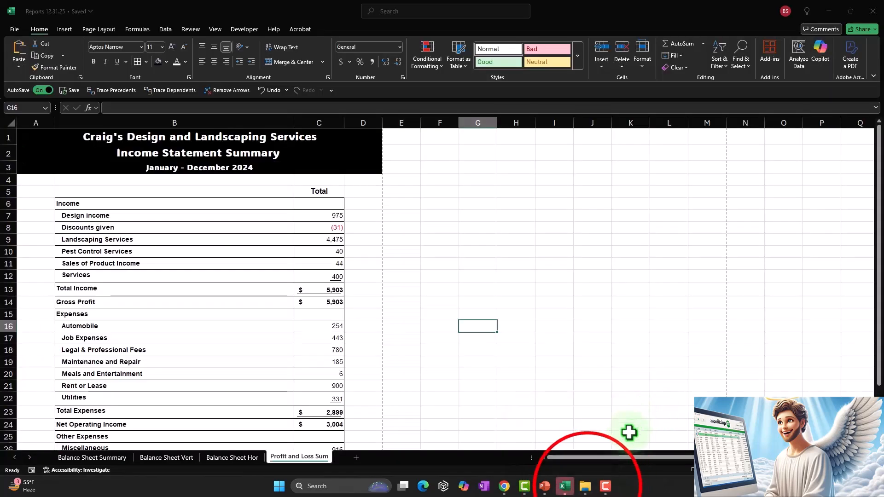
Reopen the Income Statement Vertical Analysis workbook from the Transfer folder in File Explorer and select an empty cell beside the report.
{"action": "left_click", "coordinate": [587, 487]}
{"action": "left_click", "coordinate": [667, 443]}
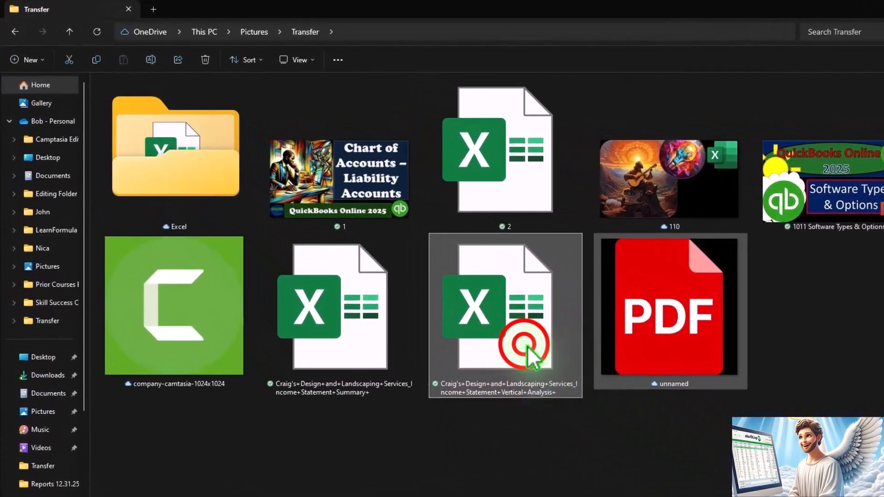
{"action": "double_click", "coordinate": [433, 291]}
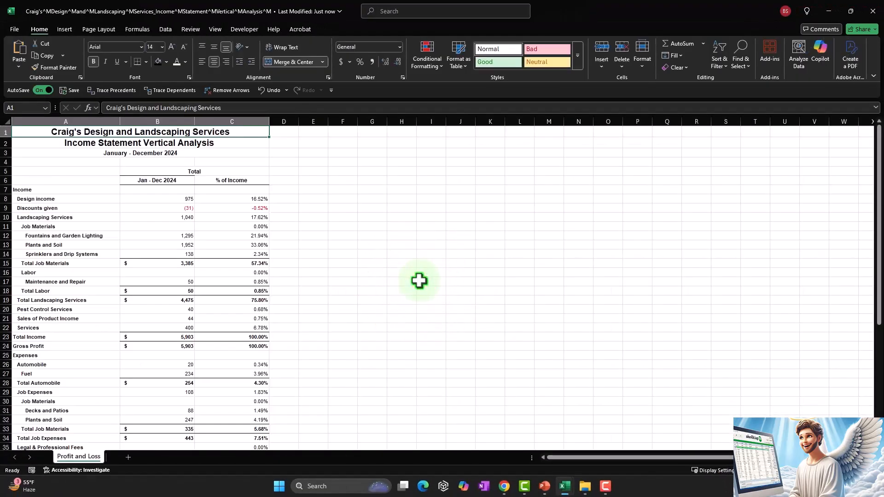
{"action": "left_click", "coordinate": [420, 280]}
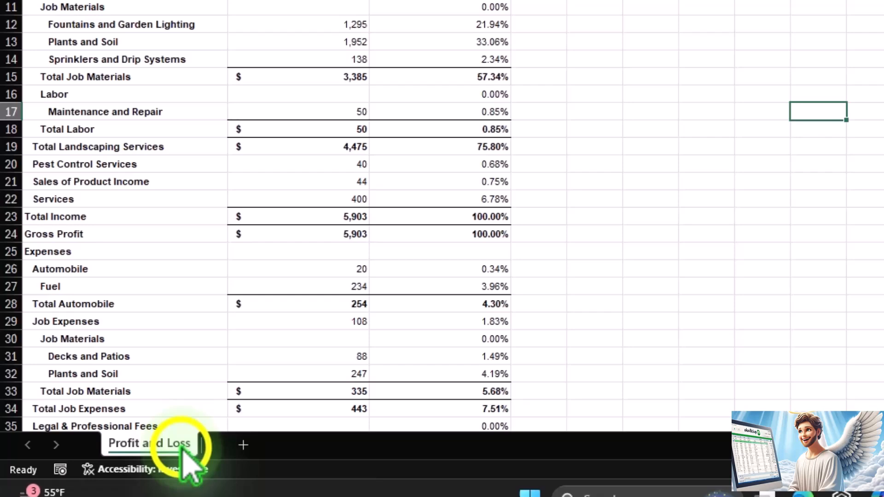
Copy the exported Profit and Loss sheet into the Reports 12.31.25.xlsx workbook, keeping the original sheet.
{"action": "right_click", "coordinate": [182, 449]}
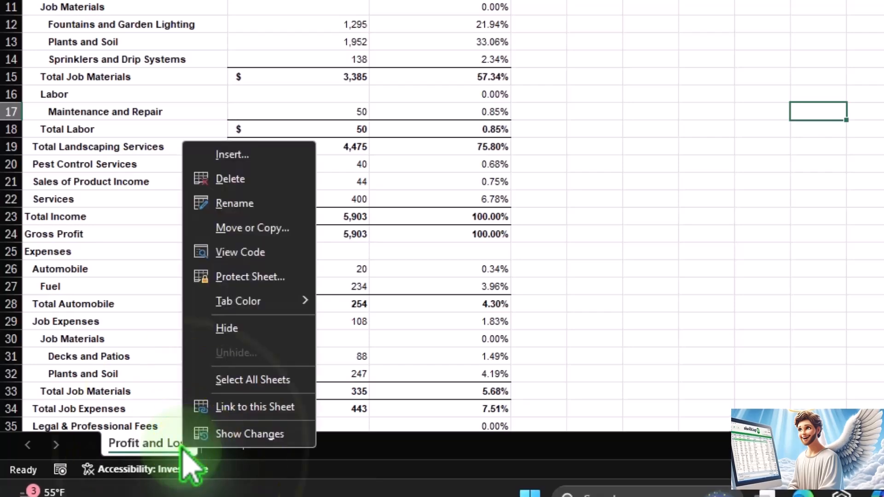
{"action": "left_click", "coordinate": [261, 229]}
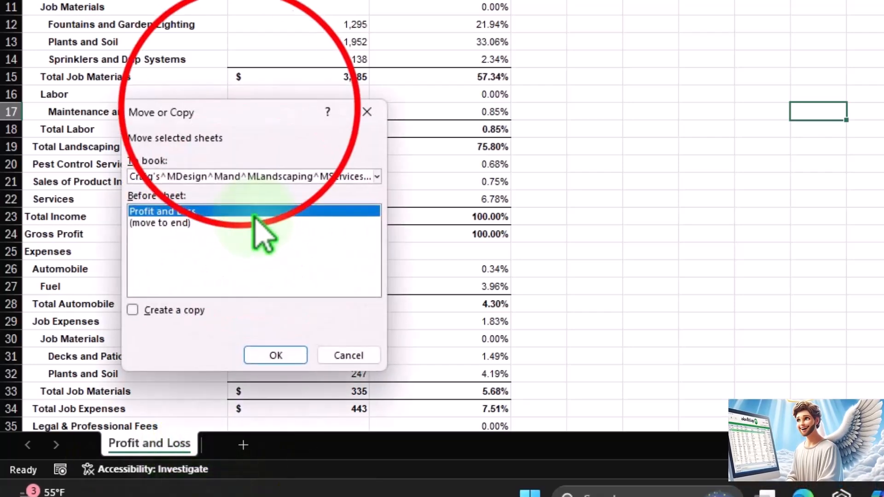
{"action": "left_click_drag", "start_coordinate": [233, 149], "coordinate": [627, 62]}
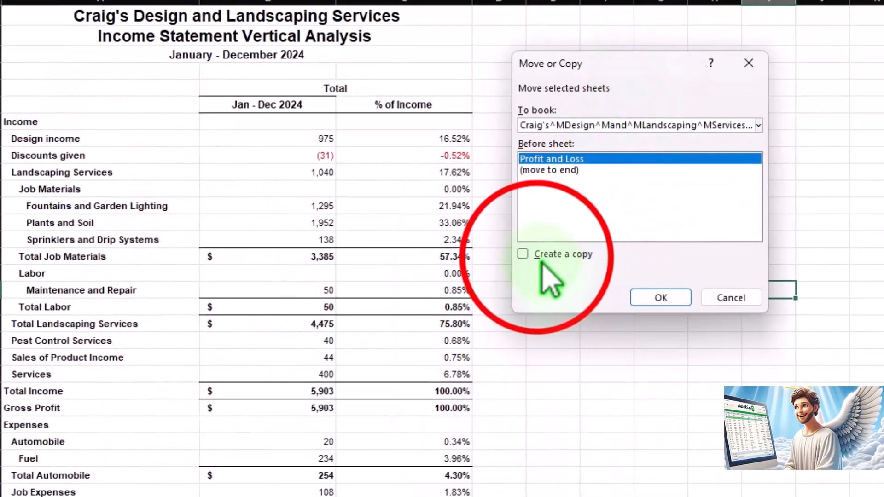
{"action": "left_click", "coordinate": [525, 255]}
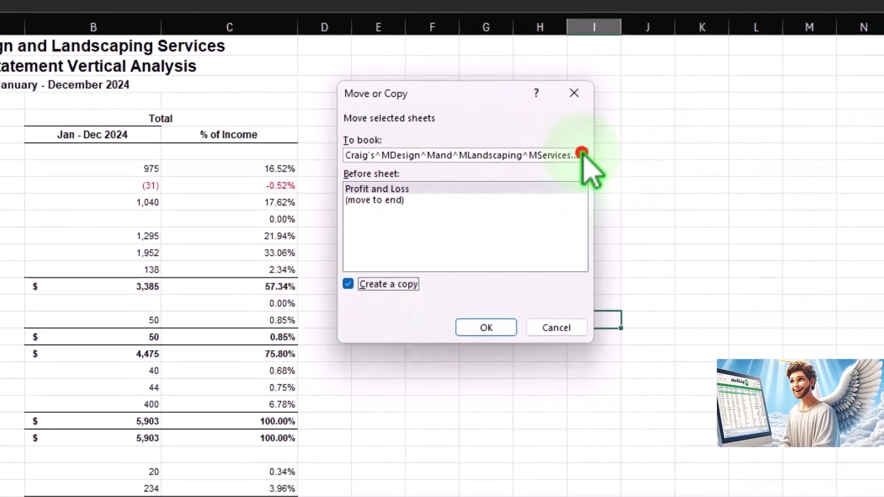
{"action": "left_click", "coordinate": [758, 125]}
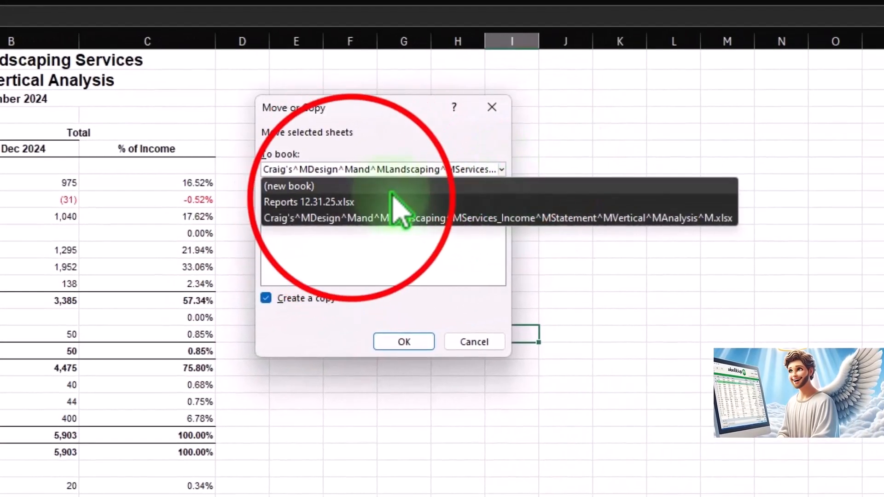
{"action": "left_click", "coordinate": [353, 203]}
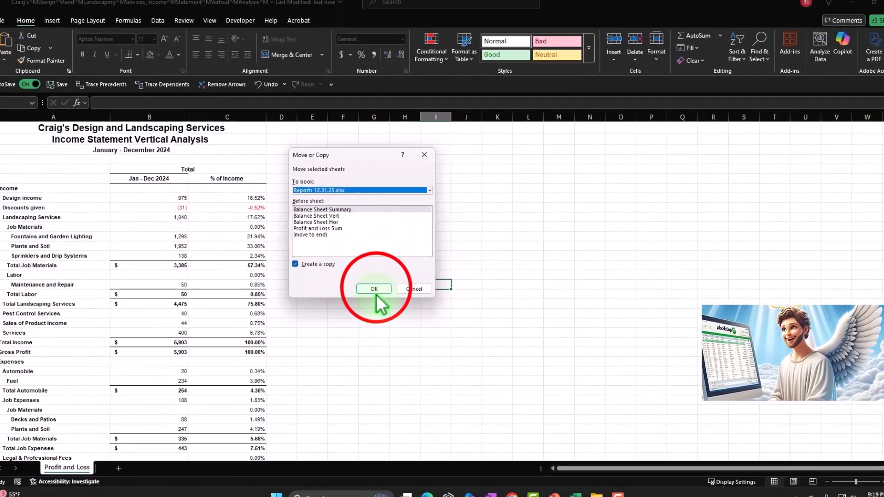
{"action": "left_click", "coordinate": [374, 289]}
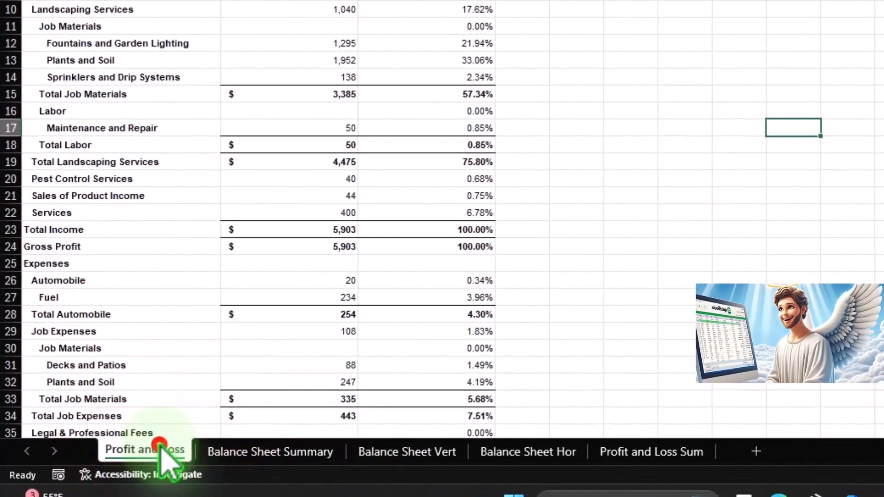
Move the copied Profit and Loss sheet behind Profit and Loss Sum and switch through Page Layout view to show page breaks in Normal view.
{"action": "mouse_move", "coordinate": [369, 455]}
{"action": "left_mouse_down"}
{"action": "mouse_move", "coordinate": [709, 455]}
{"action": "mouse_move", "coordinate": [716, 445]}
{"action": "mouse_move", "coordinate": [755, 452]}
{"action": "left_mouse_up"}
{"action": "left_click", "coordinate": [763, 386]}
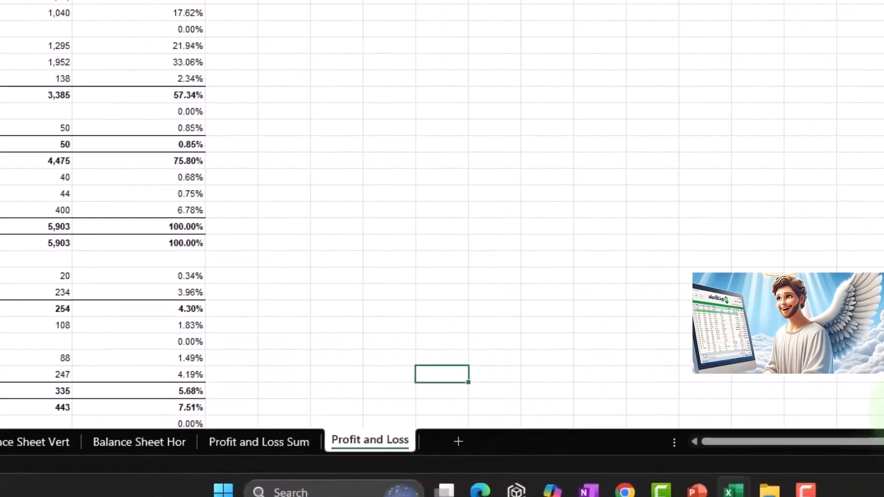
{"action": "left_click", "coordinate": [695, 451]}
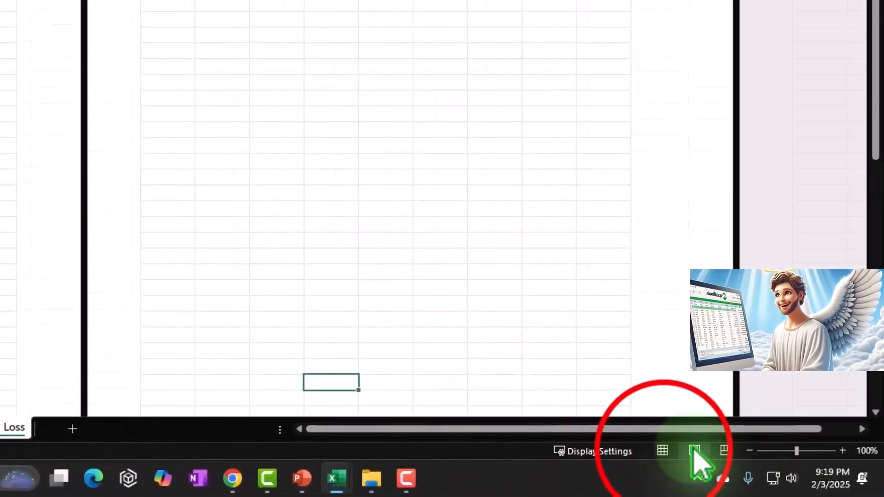
{"action": "left_click", "coordinate": [662, 451]}
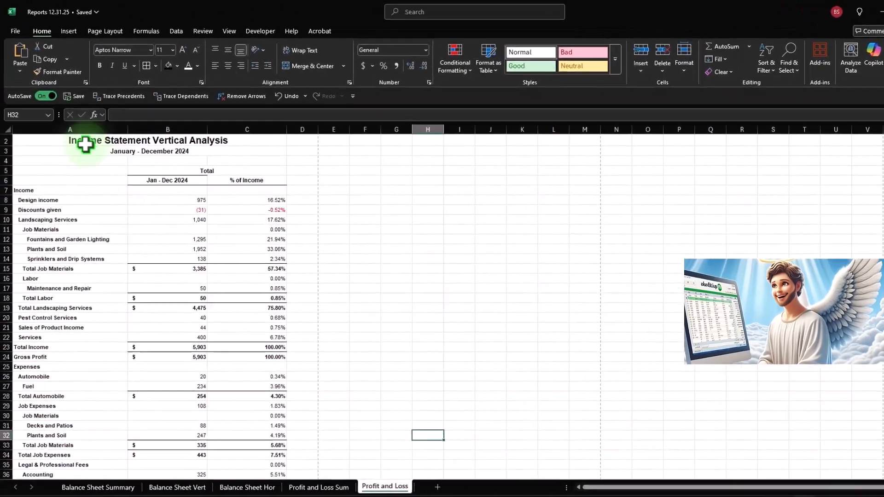
Insert a blank column before column A of the Profit and Loss sheet.
{"action": "left_click", "coordinate": [60, 121]}
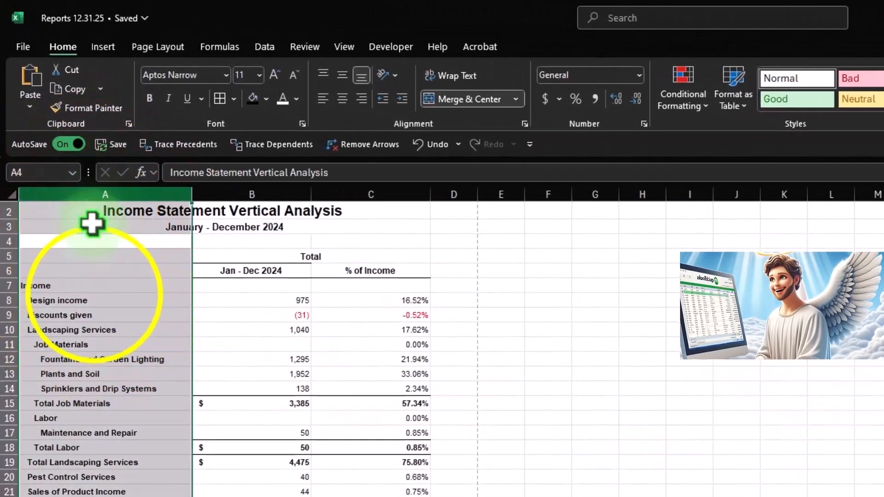
{"action": "right_click", "coordinate": [94, 295]}
{"action": "left_click", "coordinate": [145, 436]}
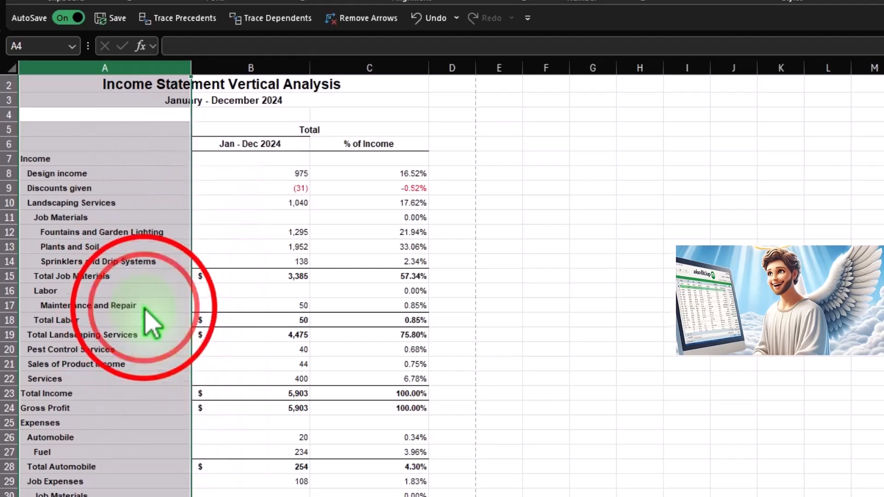
{"action": "left_click", "coordinate": [145, 309]}
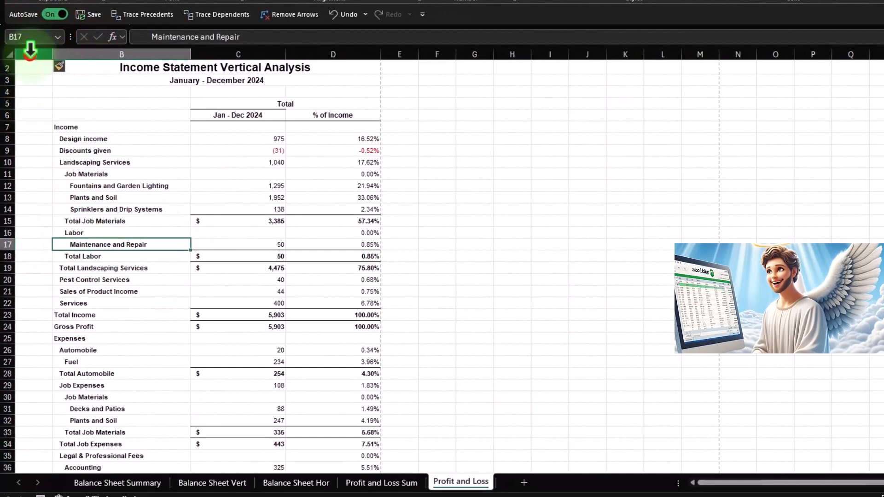
Narrow columns A and E together to form thin margins on both sides of the report.
{"action": "left_click", "coordinate": [30, 54]}
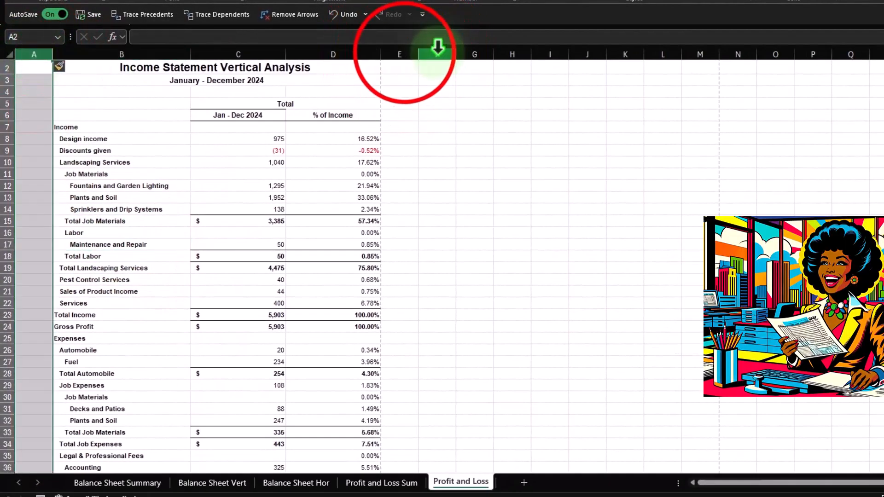
{"action": "left_click", "coordinate": [401, 55]}
{"action": "left_click_drag", "start_coordinate": [419, 54], "coordinate": [412, 55]}
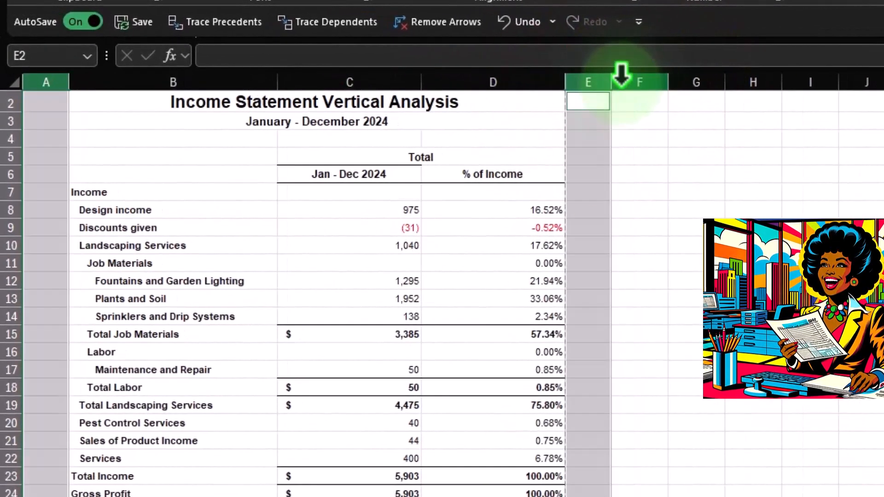
{"action": "left_click_drag", "start_coordinate": [611, 83], "coordinate": [577, 83]}
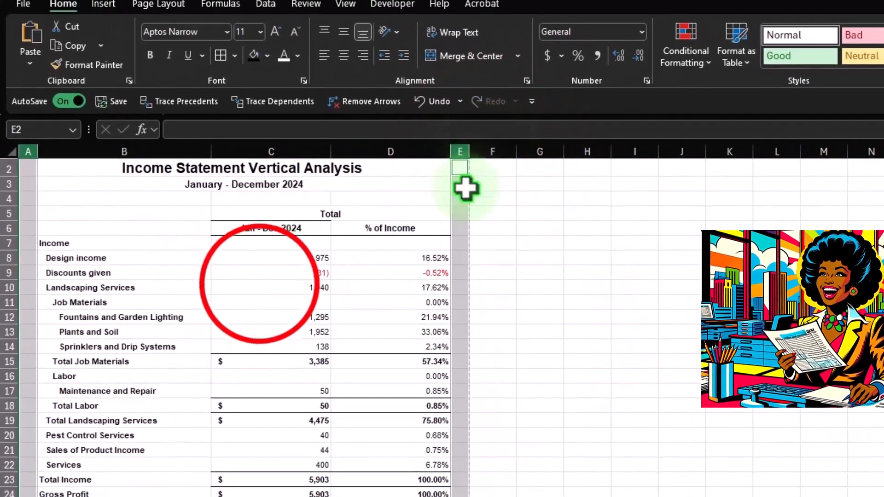
{"action": "left_click", "coordinate": [258, 285]}
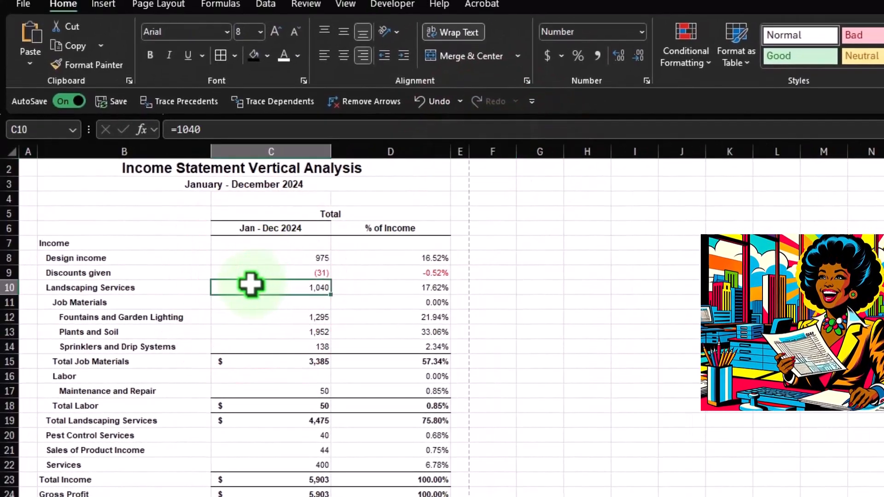
Delete row 5 with the Total heading above the Jan - Dec 2024 and % of Income columns.
{"action": "scroll", "coordinate": [250, 282], "scroll_direction": "up", "scroll_amount": 3}
{"action": "scroll", "coordinate": [249, 349], "scroll_direction": "up", "scroll_amount": 3}
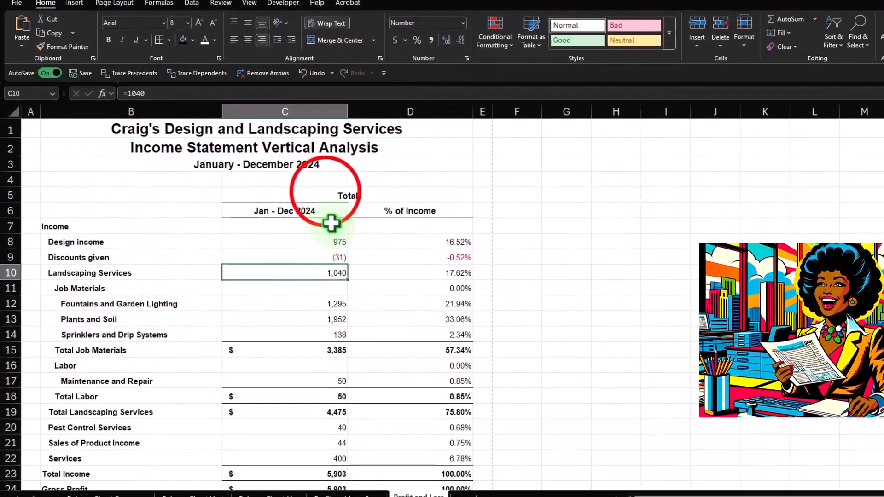
{"action": "left_click", "coordinate": [521, 267]}
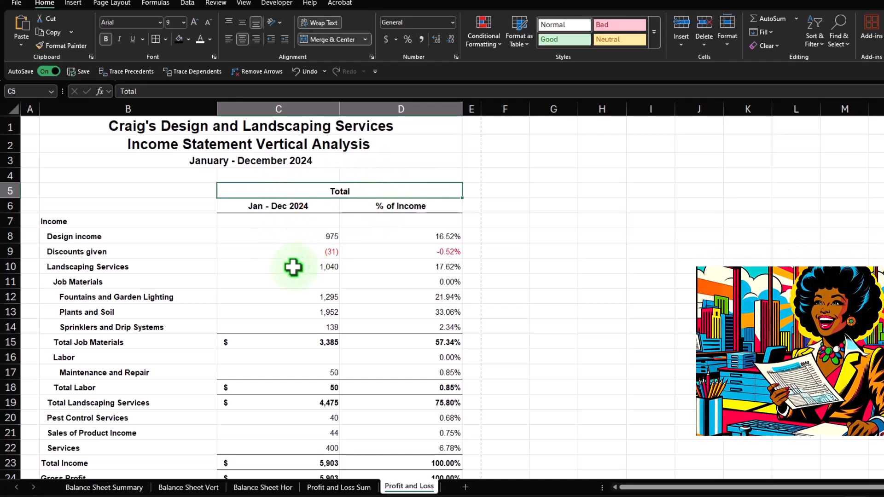
{"action": "left_click", "coordinate": [7, 192]}
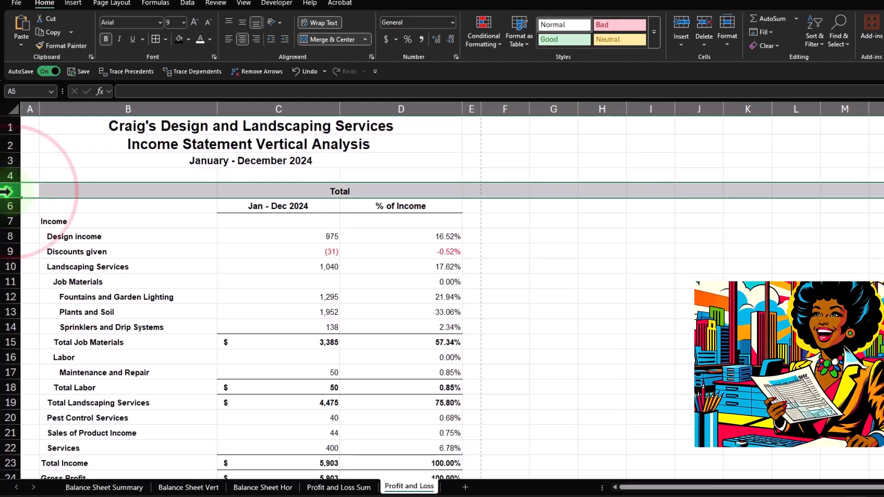
{"action": "right_click", "coordinate": [85, 192]}
{"action": "left_click", "coordinate": [122, 331]}
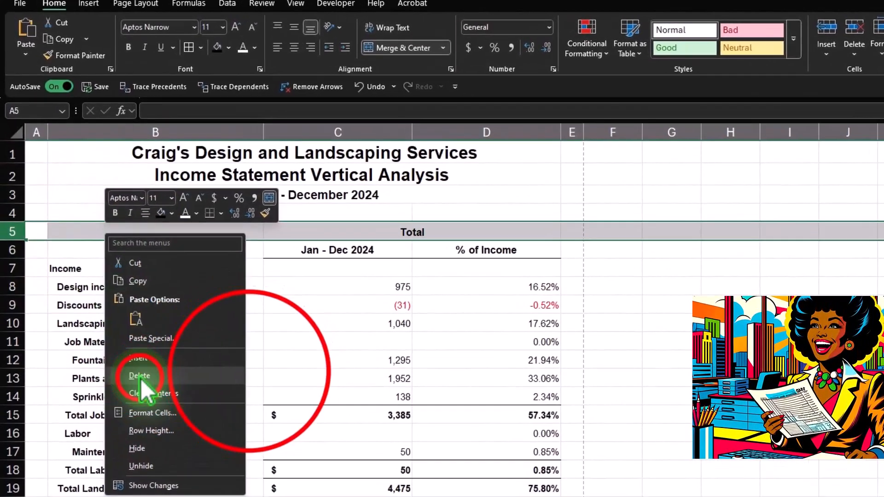
{"action": "left_click", "coordinate": [207, 306]}
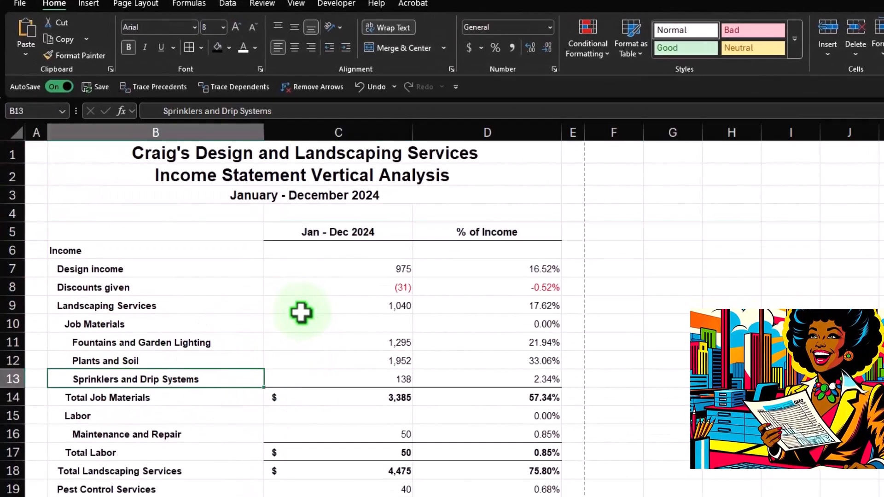
Format the report title block A1:E3 with a black fill and white font.
{"action": "mouse_move", "coordinate": [136, 147]}
{"action": "left_mouse_down"}
{"action": "mouse_move", "coordinate": [365, 157]}
{"action": "mouse_move", "coordinate": [397, 200]}
{"action": "left_mouse_up"}
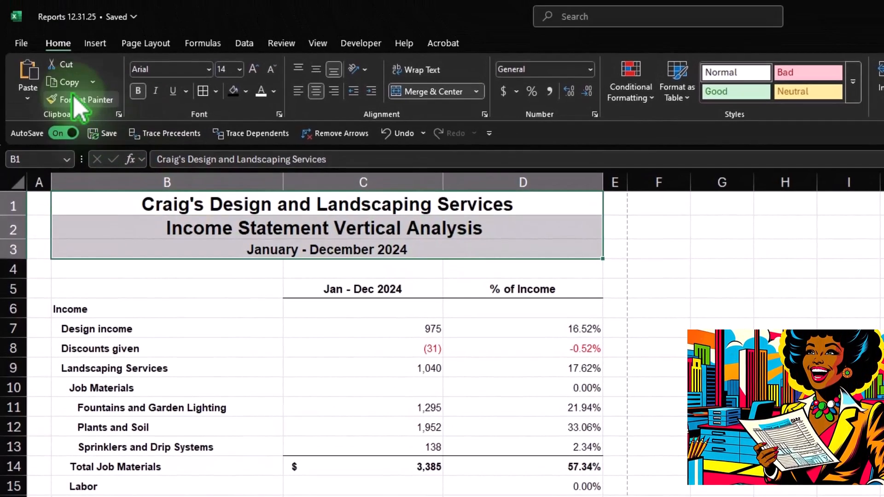
{"action": "left_click", "coordinate": [74, 97]}
{"action": "mouse_move", "coordinate": [36, 203]}
{"action": "left_mouse_down"}
{"action": "mouse_move", "coordinate": [451, 200]}
{"action": "mouse_move", "coordinate": [627, 247]}
{"action": "mouse_move", "coordinate": [576, 247]}
{"action": "left_mouse_up"}
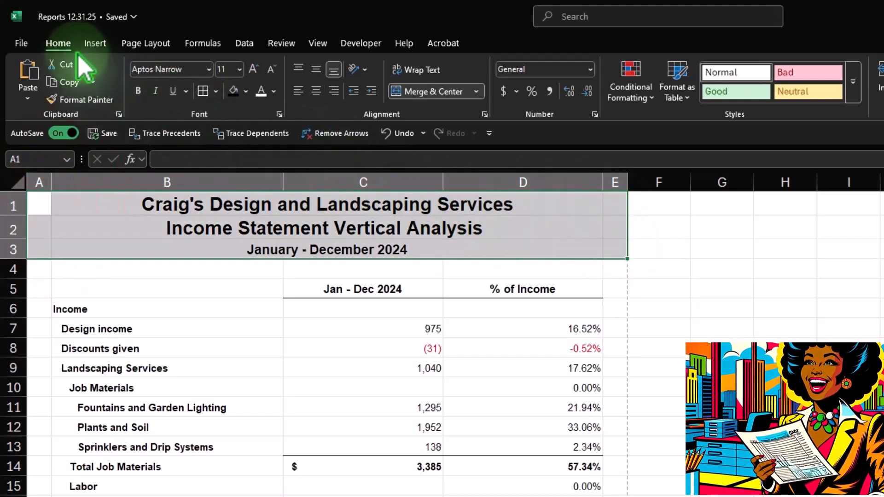
{"action": "left_click", "coordinate": [233, 96]}
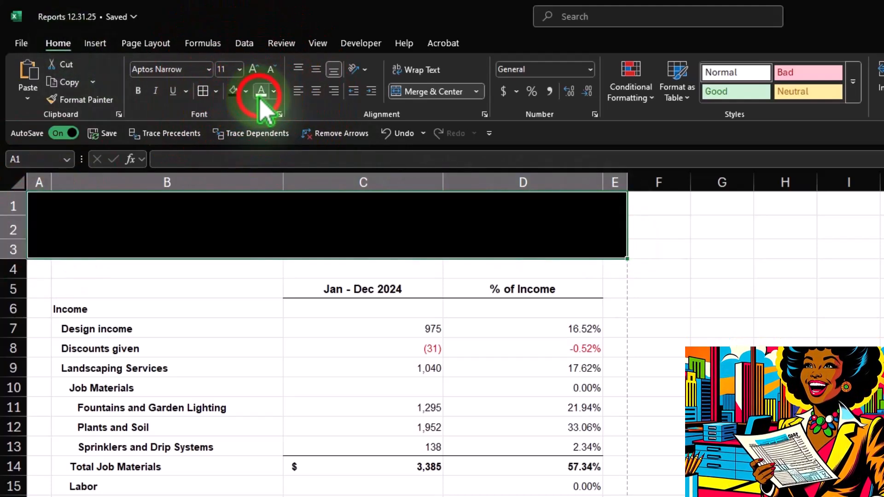
{"action": "left_click", "coordinate": [311, 325]}
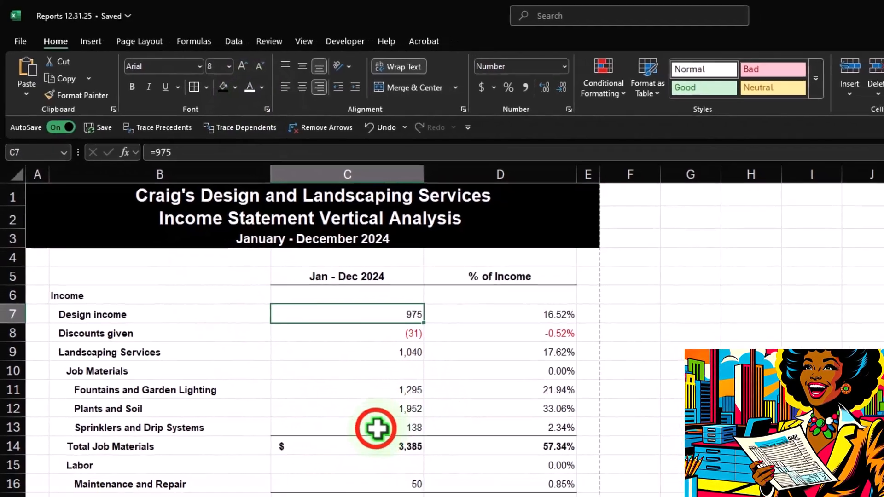
Underline the column C and D figures in rows 13, 16, 17, 21, 22, 26, 31, 32, 37, 45, 46 and 49 to 51.
{"action": "left_click_drag", "start_coordinate": [393, 447], "coordinate": [526, 448]}
{"action": "left_click_drag", "start_coordinate": [331, 384], "coordinate": [408, 384], "text": "ctrl"}
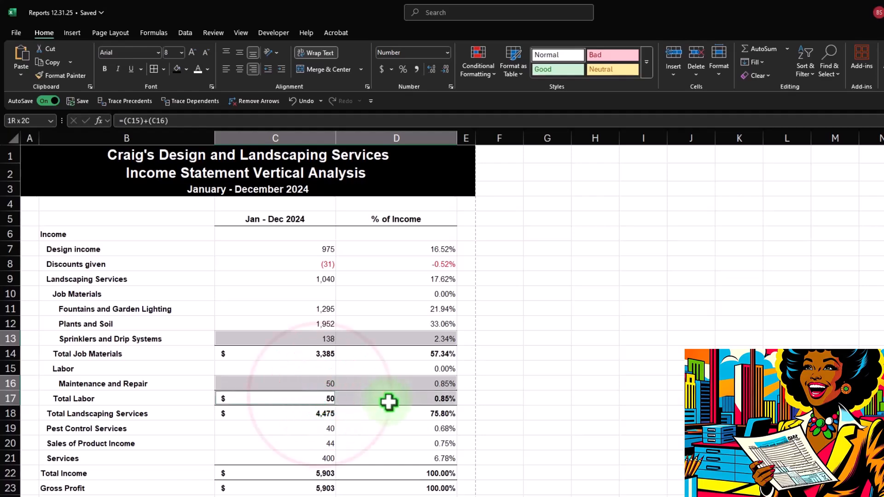
{"action": "left_click_drag", "start_coordinate": [317, 456], "coordinate": [387, 458], "text": "ctrl"}
{"action": "left_click_drag", "start_coordinate": [317, 473], "coordinate": [373, 473], "text": "ctrl"}
{"action": "scroll", "coordinate": [369, 439], "scroll_direction": "down", "scroll_amount": 1}
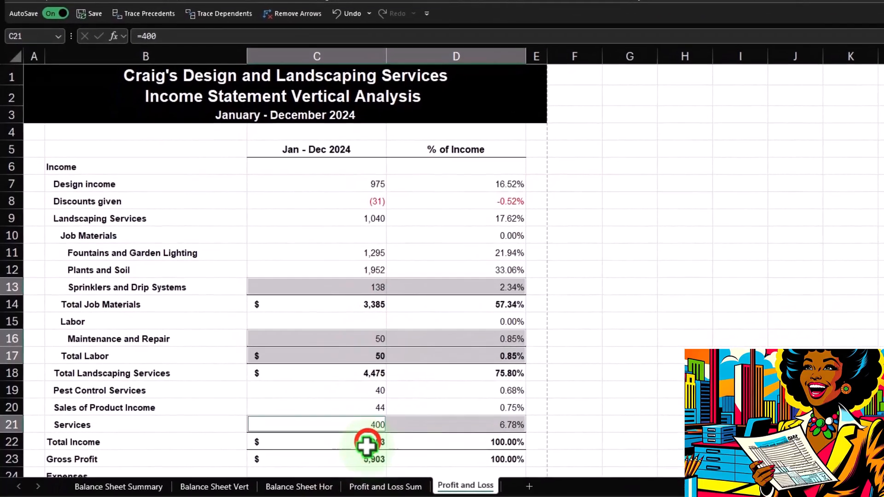
{"action": "scroll", "coordinate": [427, 400], "scroll_direction": "down", "scroll_amount": 3}
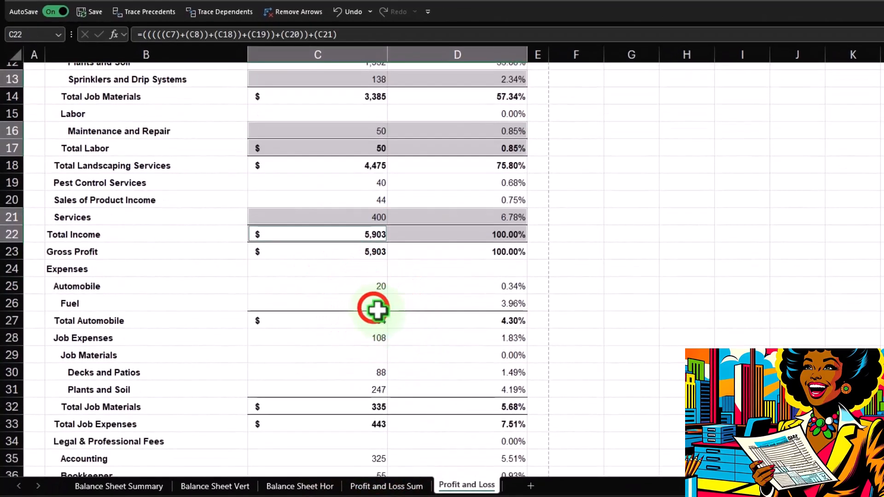
{"action": "left_click_drag", "start_coordinate": [375, 306], "coordinate": [449, 308], "text": "ctrl"}
{"action": "left_click_drag", "start_coordinate": [359, 387], "coordinate": [460, 396], "text": "ctrl"}
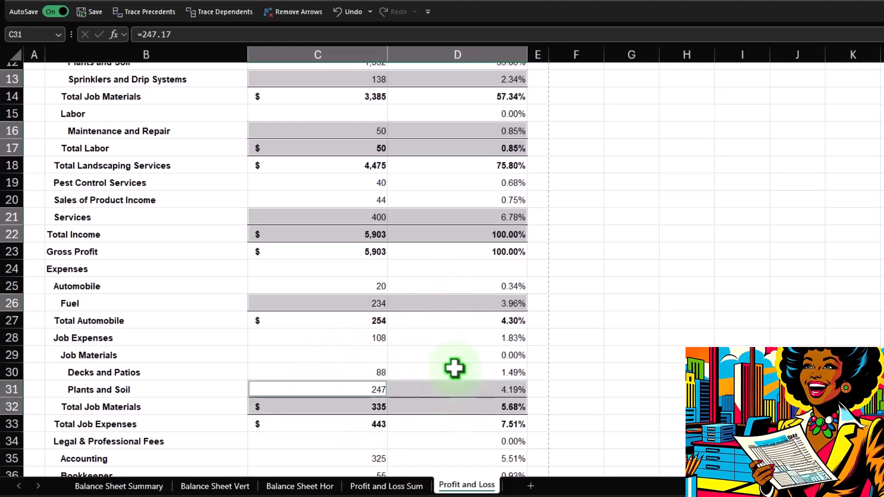
{"action": "scroll", "coordinate": [452, 347], "scroll_direction": "down", "scroll_amount": 4}
{"action": "left_click_drag", "start_coordinate": [413, 286], "coordinate": [415, 287], "text": "ctrl"}
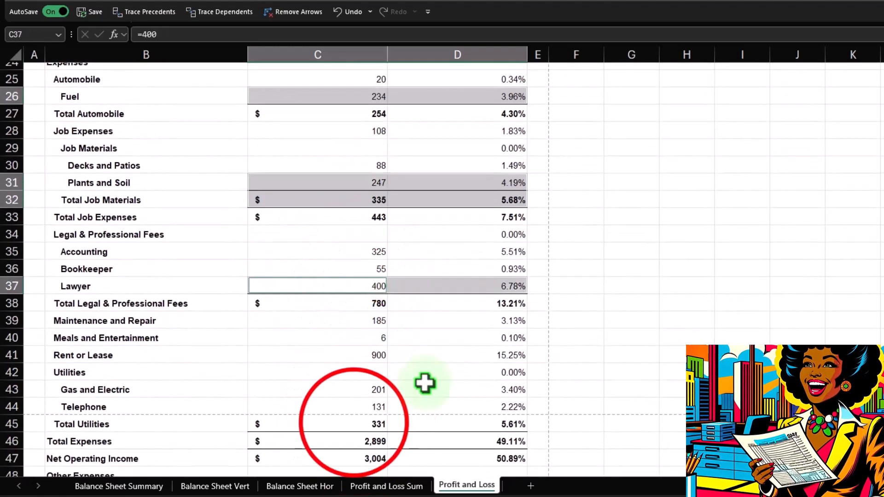
{"action": "left_click_drag", "start_coordinate": [354, 423], "coordinate": [450, 433], "text": "ctrl"}
{"action": "scroll", "coordinate": [436, 385], "scroll_direction": "down", "scroll_amount": 4}
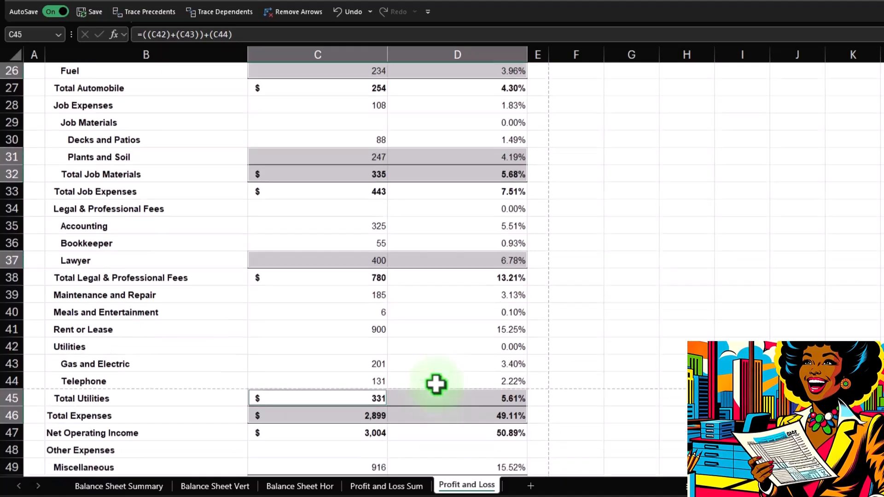
{"action": "left_click_drag", "start_coordinate": [361, 287], "coordinate": [453, 321], "text": "ctrl"}
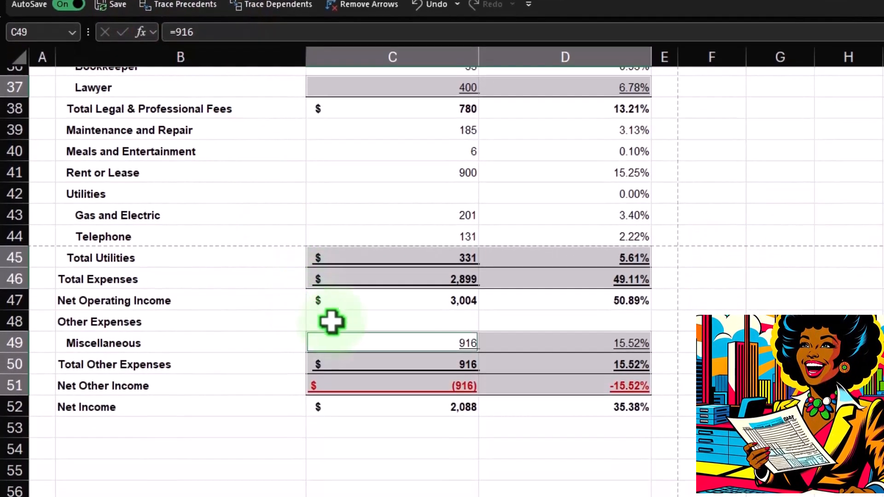
Narrow columns C and D together to an equal width just wide enough for their figures.
{"action": "scroll", "coordinate": [339, 463], "scroll_direction": "up", "scroll_amount": 7}
{"action": "scroll", "coordinate": [330, 314], "scroll_direction": "up", "scroll_amount": 5}
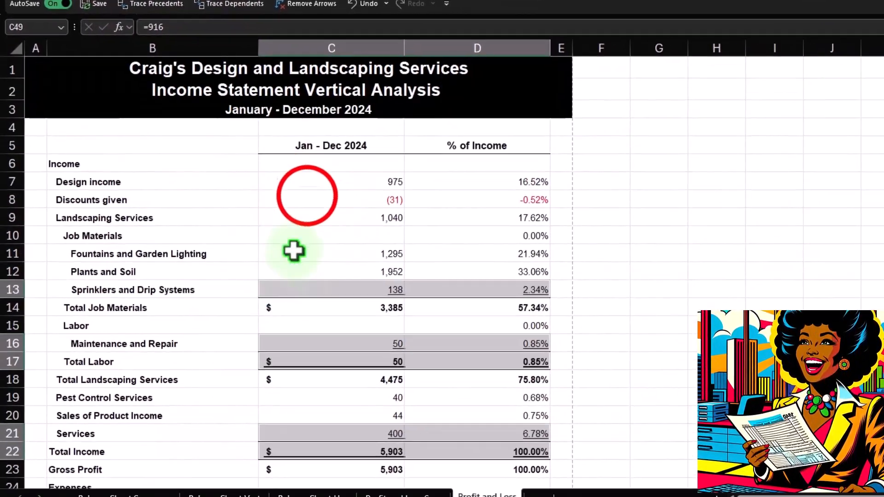
{"action": "left_click", "coordinate": [328, 50]}
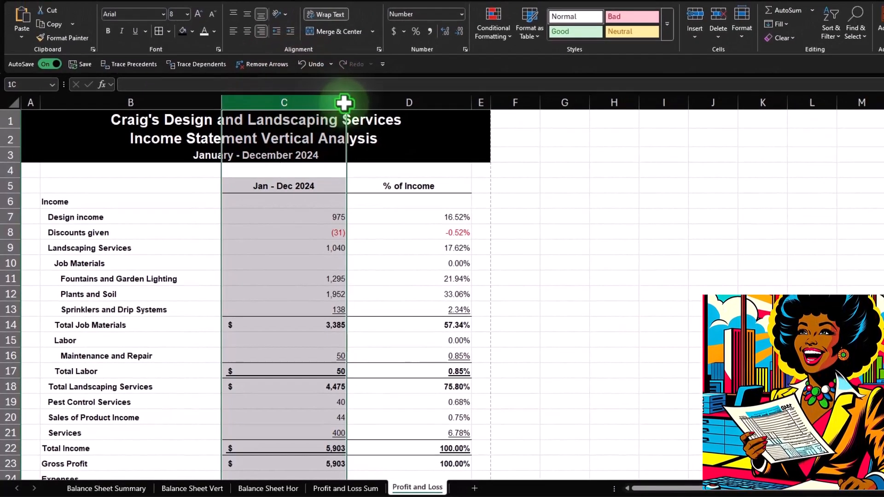
{"action": "left_click_drag", "start_coordinate": [344, 103], "coordinate": [347, 103]}
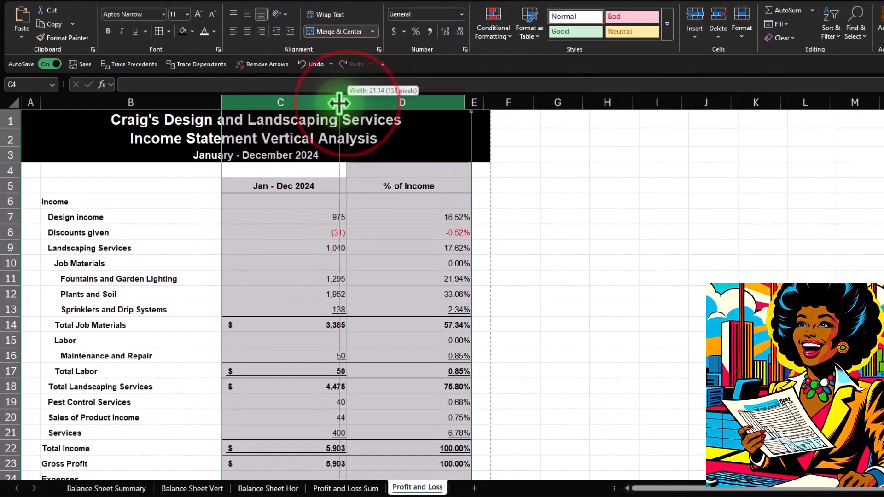
{"action": "left_click_drag", "start_coordinate": [302, 112], "coordinate": [290, 105]}
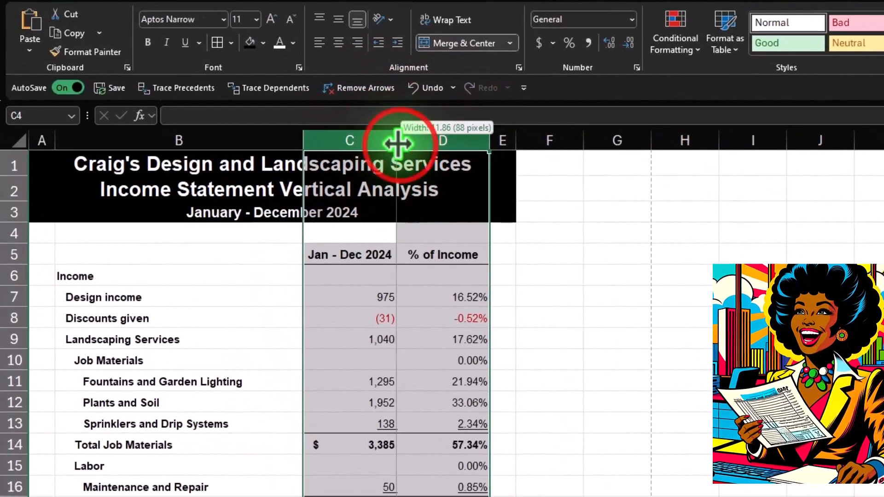
{"action": "left_click_drag", "start_coordinate": [398, 144], "coordinate": [376, 141]}
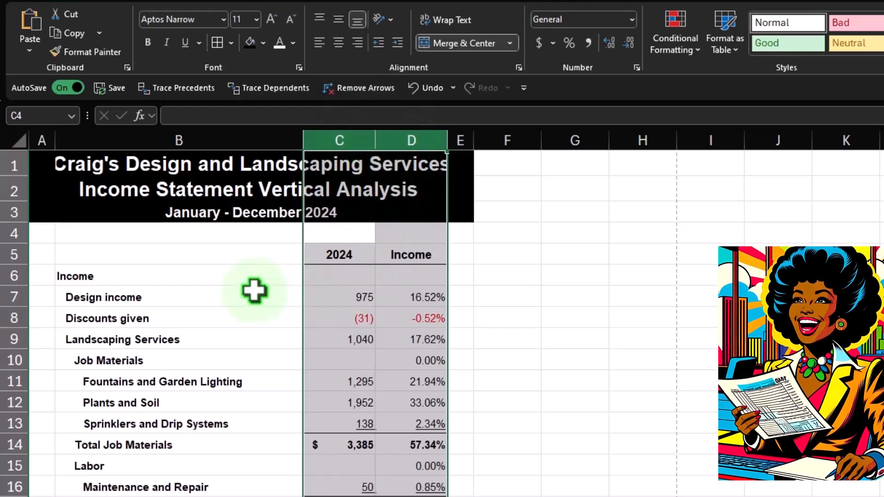
{"action": "left_click", "coordinate": [231, 295]}
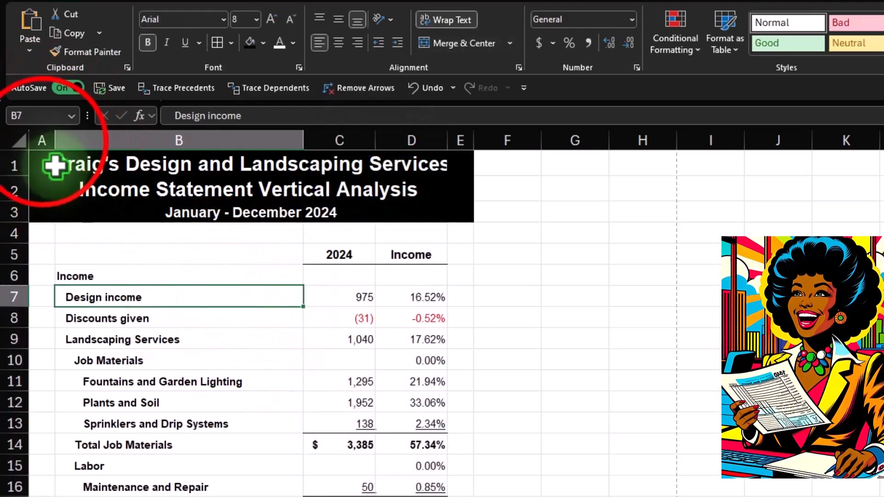
Widen column B so the report spans the page width, with column E ending at the page break.
{"action": "left_click", "coordinate": [43, 136]}
{"action": "left_click", "coordinate": [338, 255]}
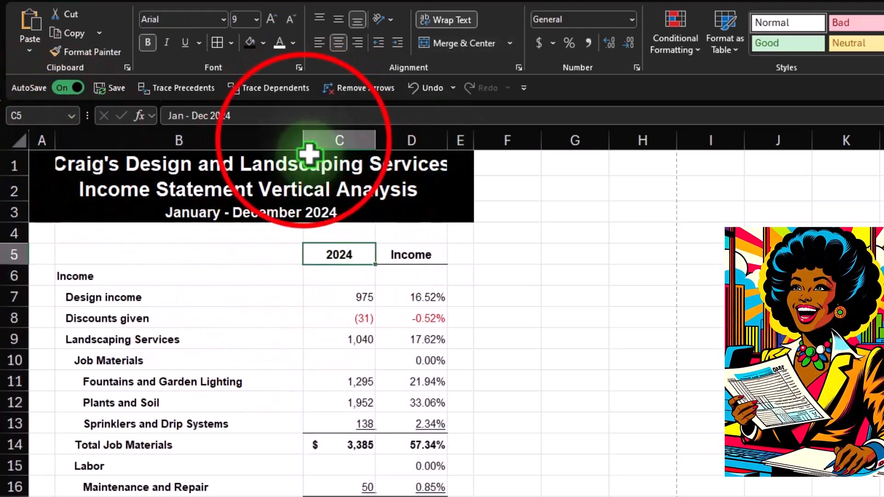
{"action": "left_click_drag", "start_coordinate": [304, 140], "coordinate": [391, 130]}
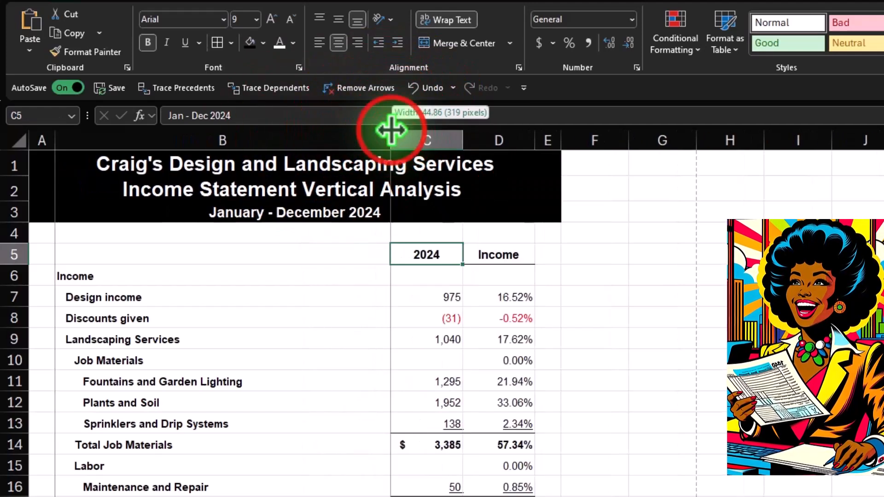
{"action": "left_click_drag", "start_coordinate": [456, 127], "coordinate": [484, 139]}
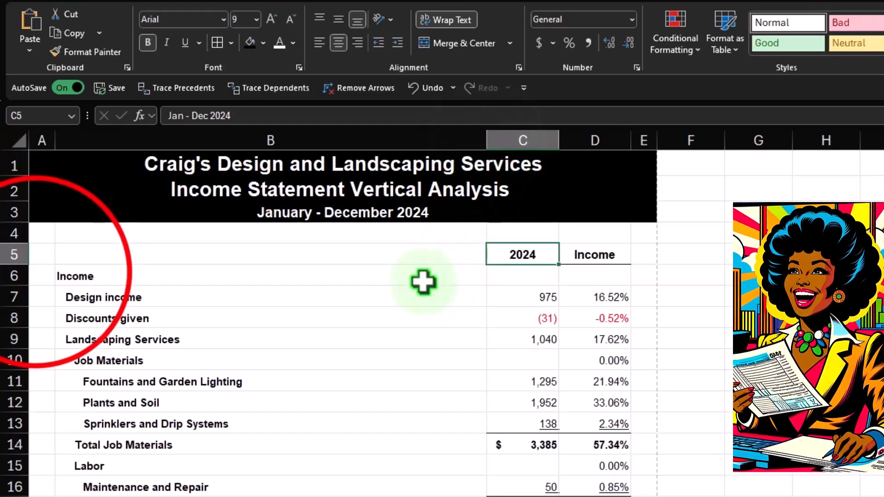
Apply all borders to the report body in columns A to D, from the Income row 6 down to the last report row.
{"action": "left_click_drag", "start_coordinate": [35, 272], "coordinate": [575, 496]}
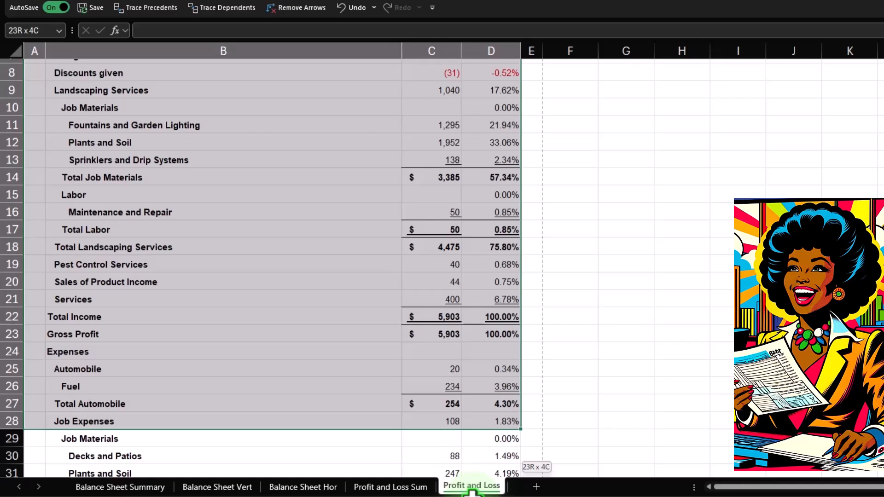
{"action": "left_click_drag", "start_coordinate": [472, 491], "coordinate": [491, 418]}
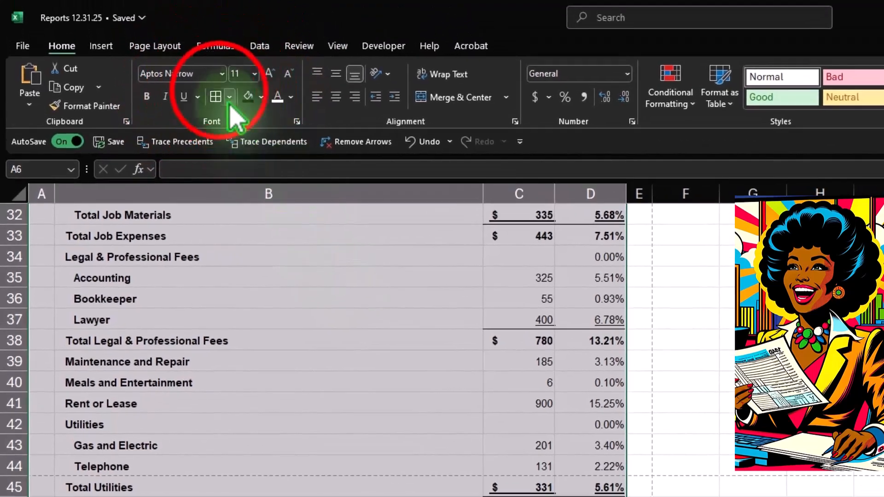
{"action": "left_click", "coordinate": [219, 94]}
{"action": "scroll", "coordinate": [249, 415], "scroll_direction": "up", "scroll_amount": 11}
{"action": "left_click", "coordinate": [301, 471]}
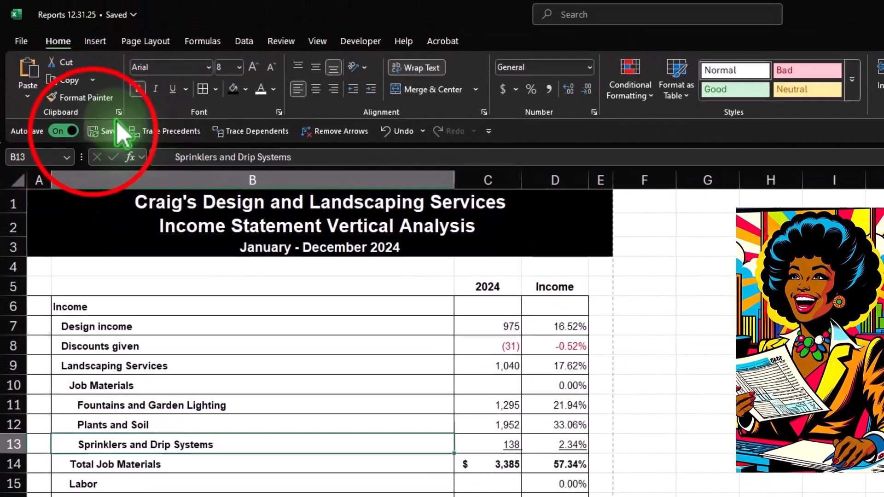
Rename the Profit and Loss sheet as Profit and Loss Ver.
{"action": "left_click", "coordinate": [82, 15]}
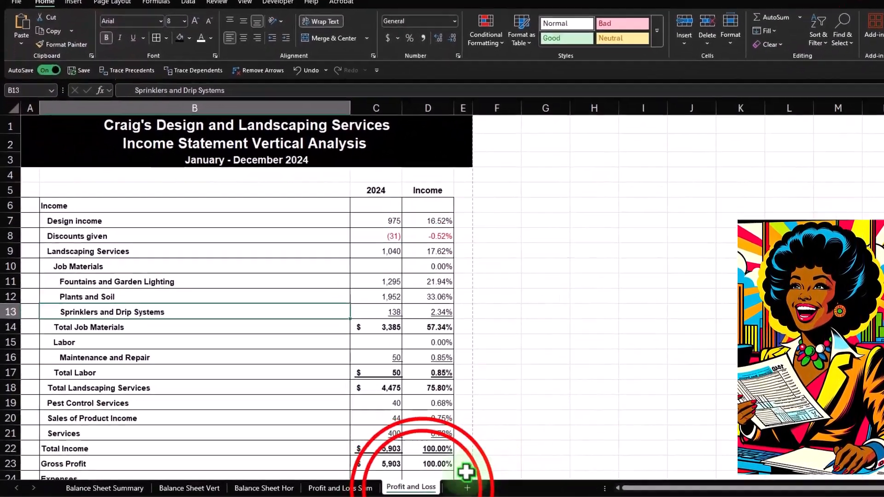
{"action": "double_click", "coordinate": [423, 488]}
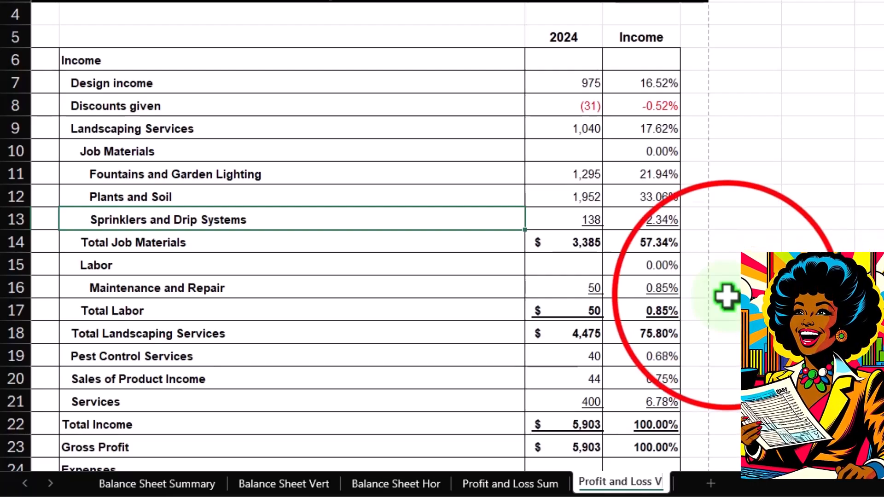
{"action": "left_click", "coordinate": [726, 296]}
Switch to the Transfer folder in File Explorer and try to delete the exported Income Statement Vertical Analysis file.
{"action": "mouse_move", "coordinate": [585, 486]}
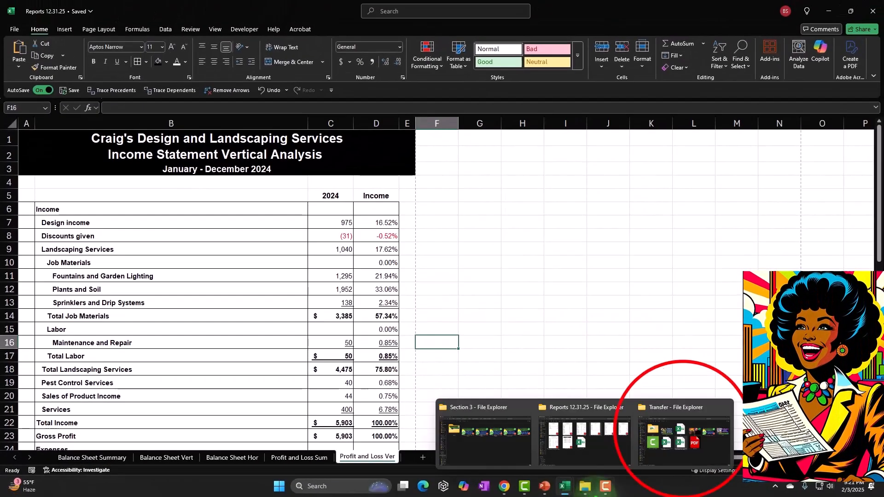
{"action": "left_click", "coordinate": [684, 438]}
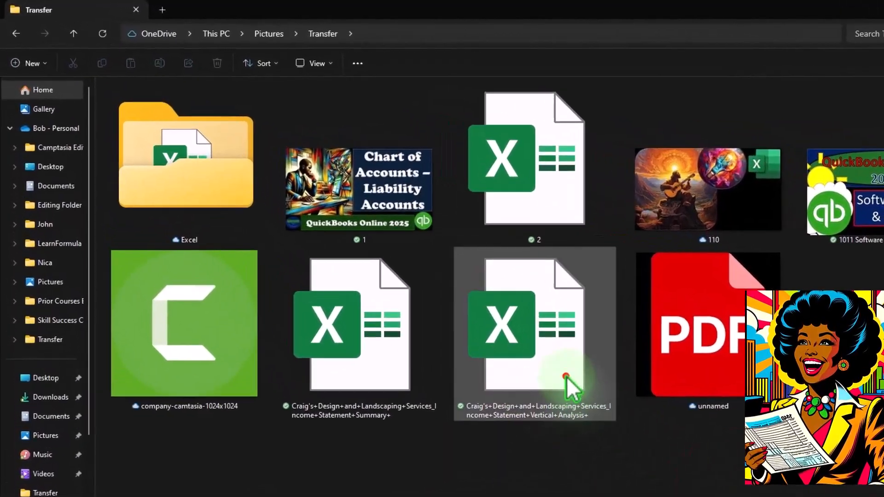
{"action": "key", "text": "Delete"}
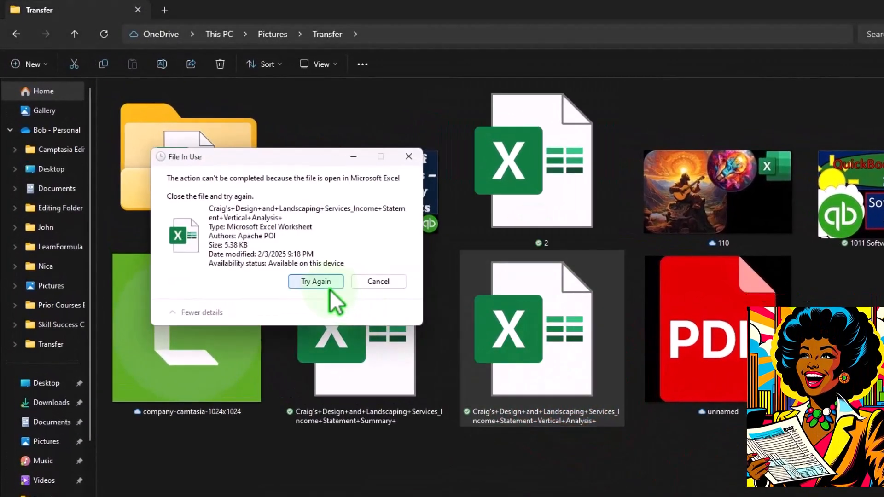
{"action": "left_click", "coordinate": [367, 282]}
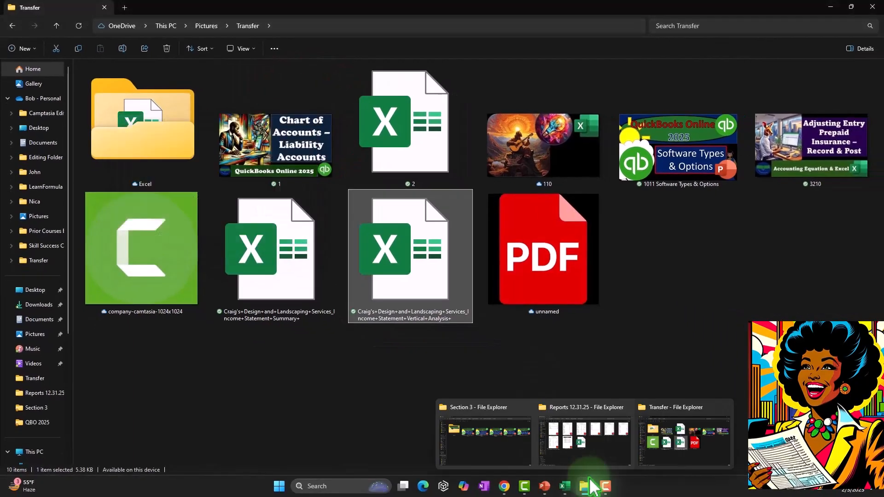
Close the exported Income Statement Vertical Analysis workbook in Excel and delete its file from the Transfer folder.
{"action": "mouse_move", "coordinate": [566, 487]}
{"action": "left_click", "coordinate": [598, 437]}
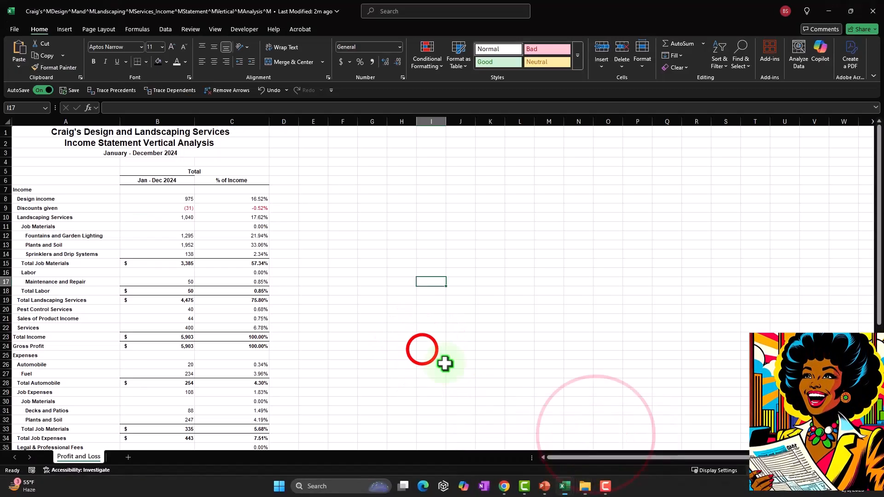
{"action": "left_click", "coordinate": [870, 14]}
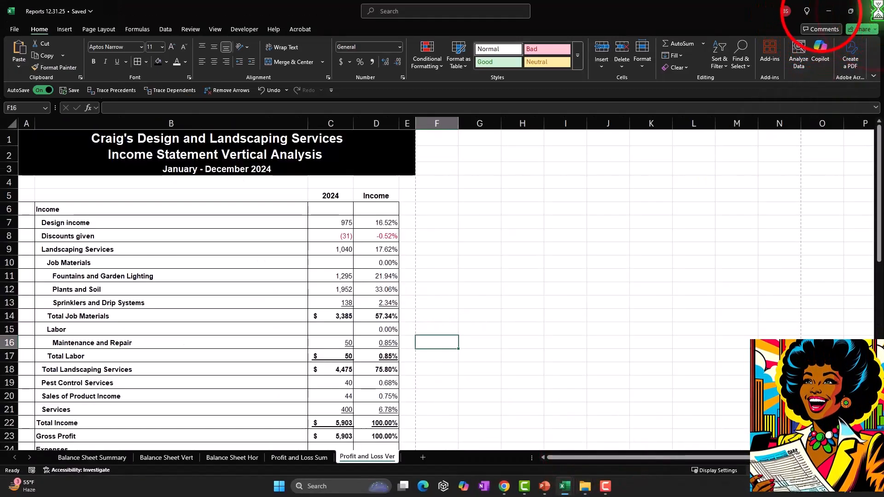
{"action": "left_click", "coordinate": [825, 14]}
{"action": "key", "text": "Delete"}
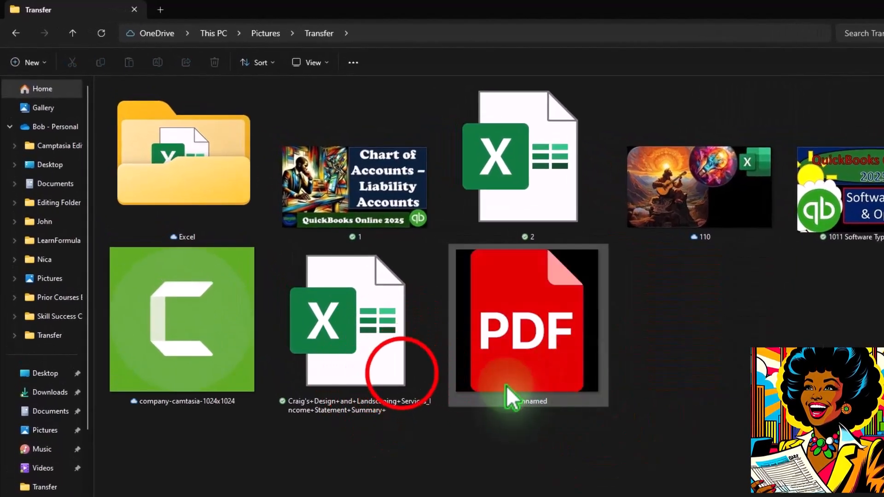
Delete the exported Income Statement Summary file from the Transfer folder and minimize the folder window.
{"action": "left_click", "coordinate": [401, 373]}
{"action": "key", "text": "Delete"}
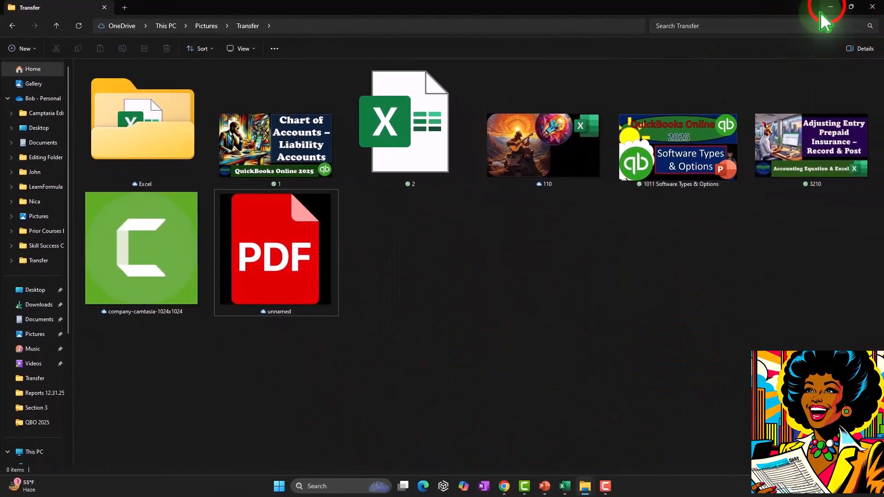
{"action": "left_click", "coordinate": [823, 15]}
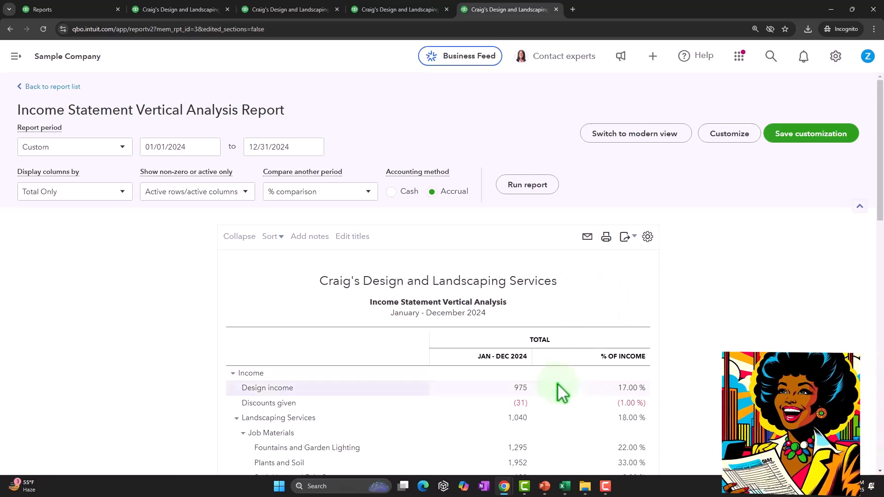
Switch to QuickBooks Online in Chrome and open the favorite Profit and Loss report from the Reports page in a new tab.
{"action": "left_click", "coordinate": [504, 486]}
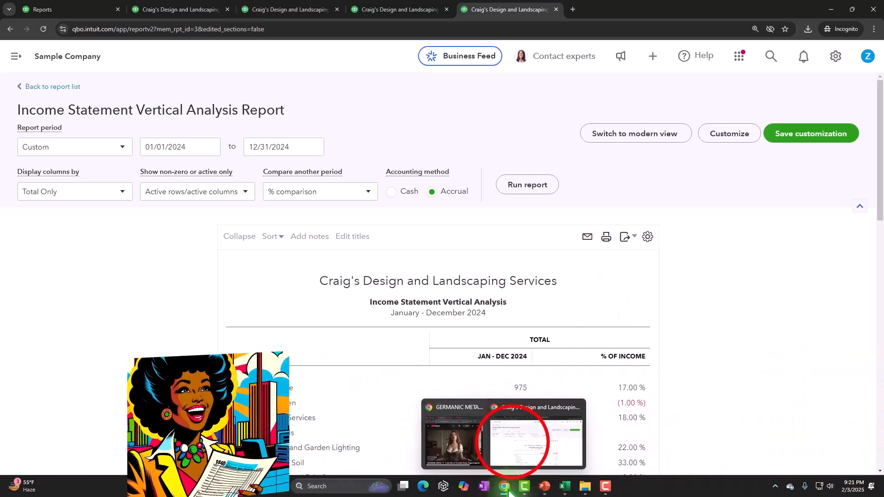
{"action": "left_click", "coordinate": [514, 446]}
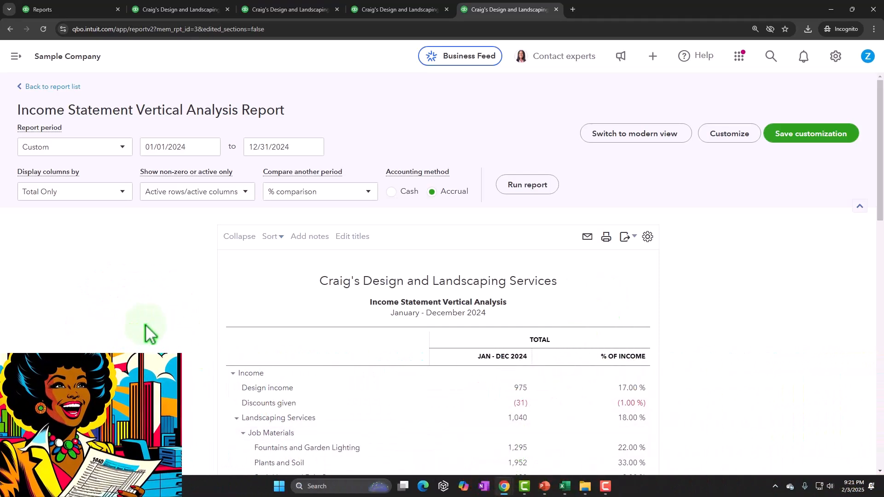
{"action": "left_click", "coordinate": [92, 7]}
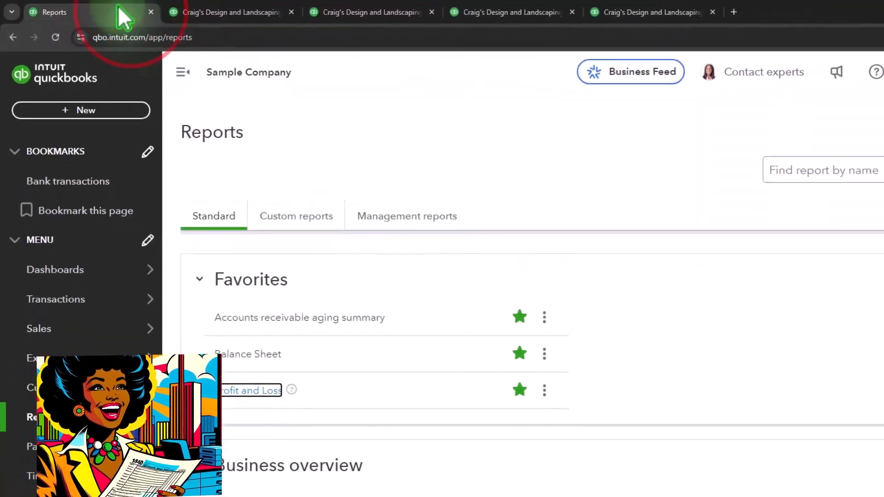
{"action": "right_click", "coordinate": [240, 391]}
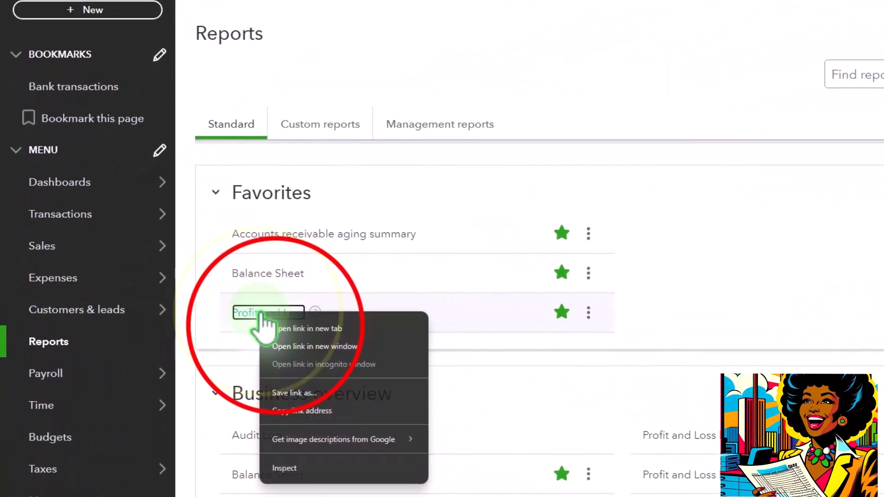
{"action": "left_click", "coordinate": [276, 328]}
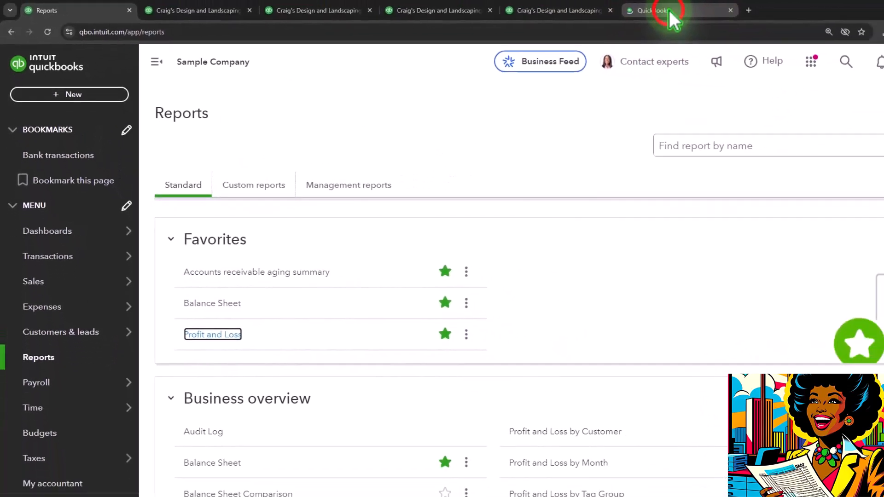
{"action": "left_click", "coordinate": [669, 10]}
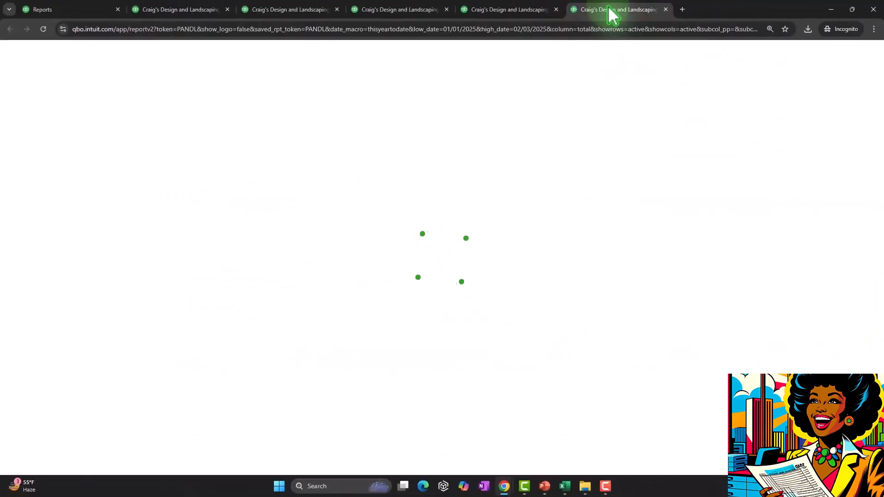
Hide the navigation menu and run the Profit and Loss report for 01/01/2024 to 12/31/2024 with columns displayed by Quarters.
{"action": "left_click", "coordinate": [143, 56]}
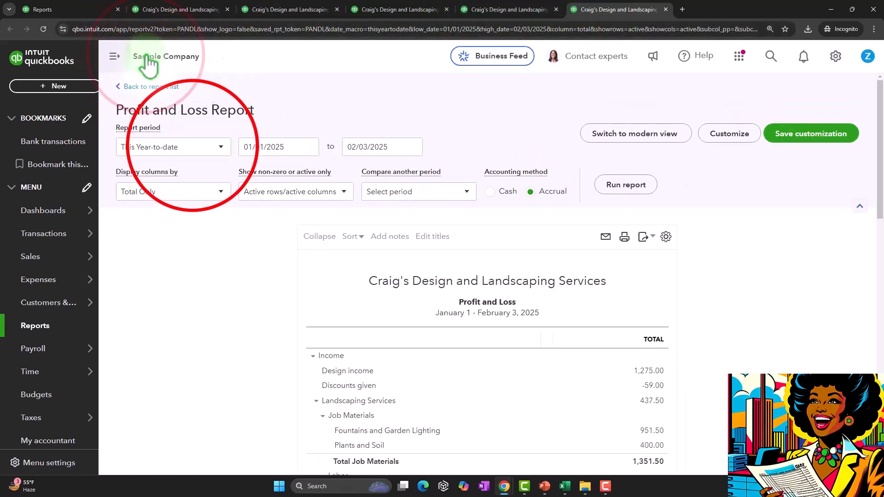
{"action": "left_click", "coordinate": [191, 148]}
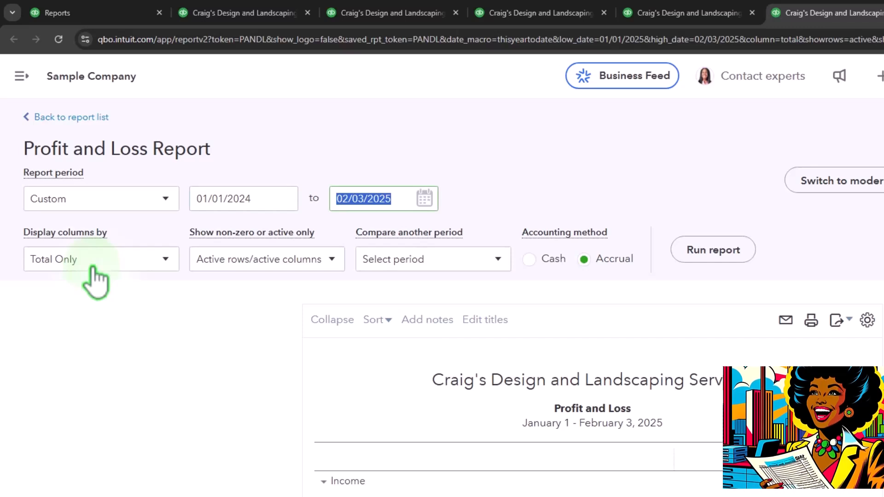
{"action": "left_click", "coordinate": [92, 277]}
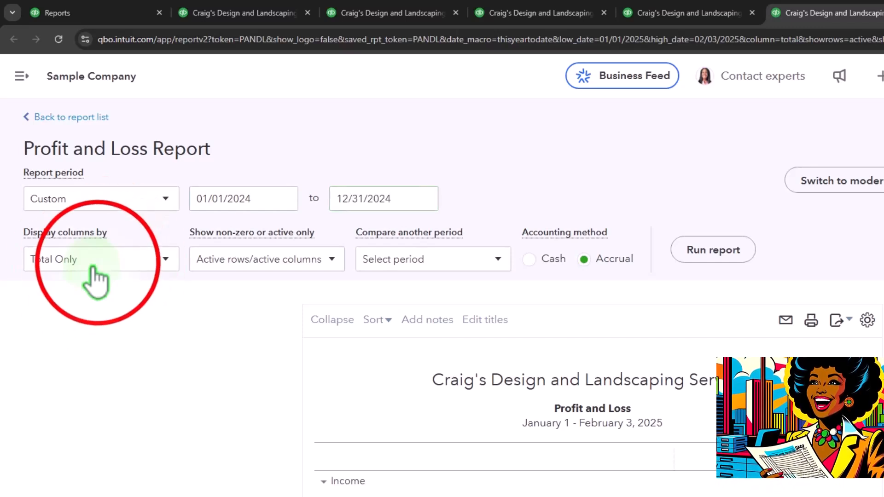
{"action": "left_click", "coordinate": [97, 271]}
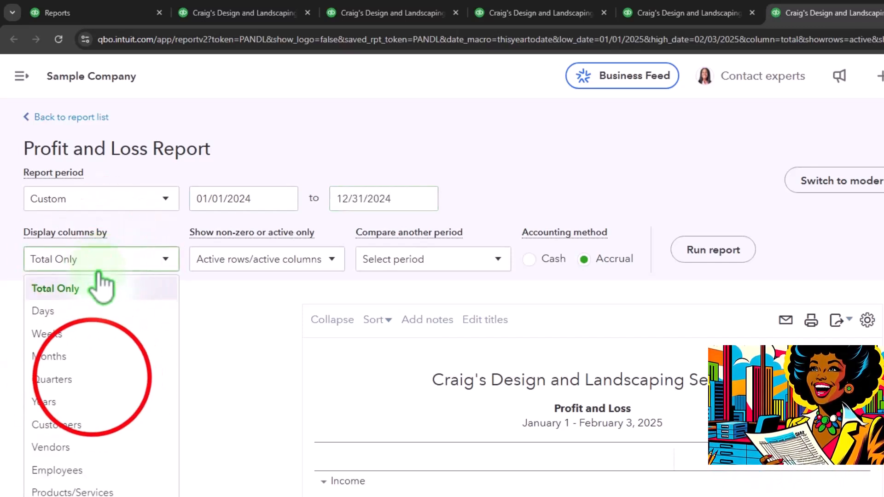
{"action": "left_click", "coordinate": [94, 380]}
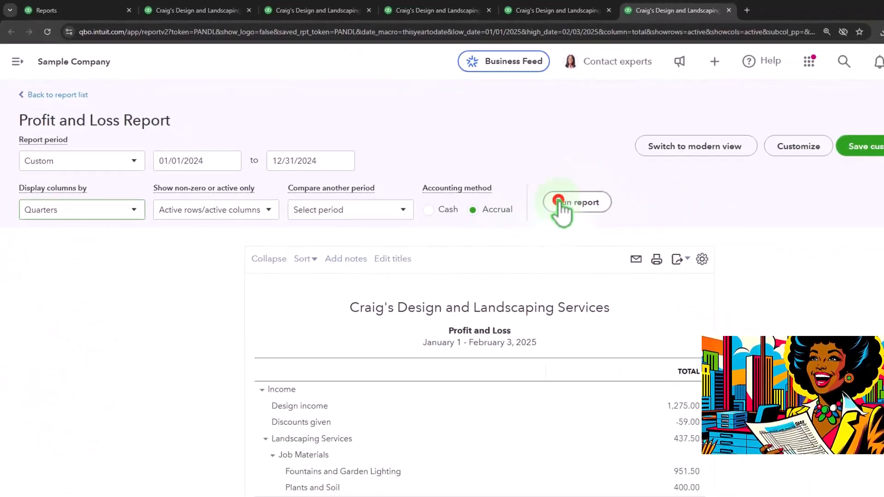
{"action": "left_click", "coordinate": [698, 251]}
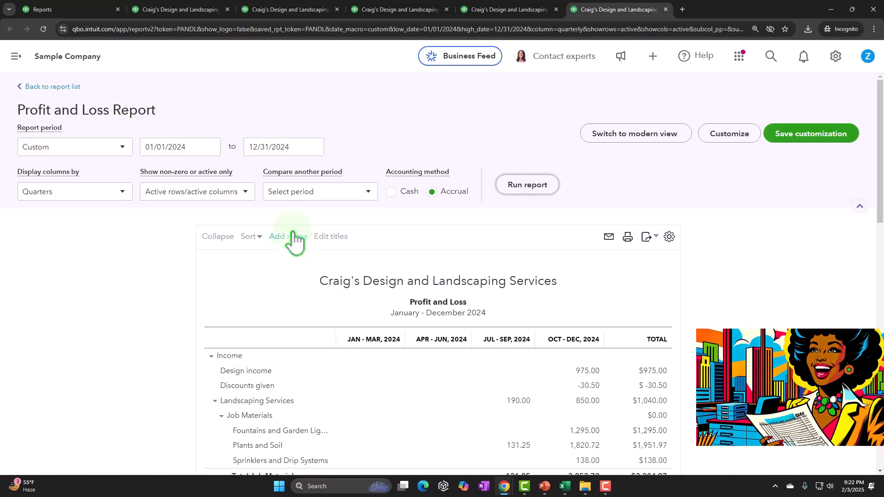
Customize the report's numbers to omit cents, exclude zero amounts, and show negatives as (100) in red.
{"action": "left_click", "coordinate": [732, 134]}
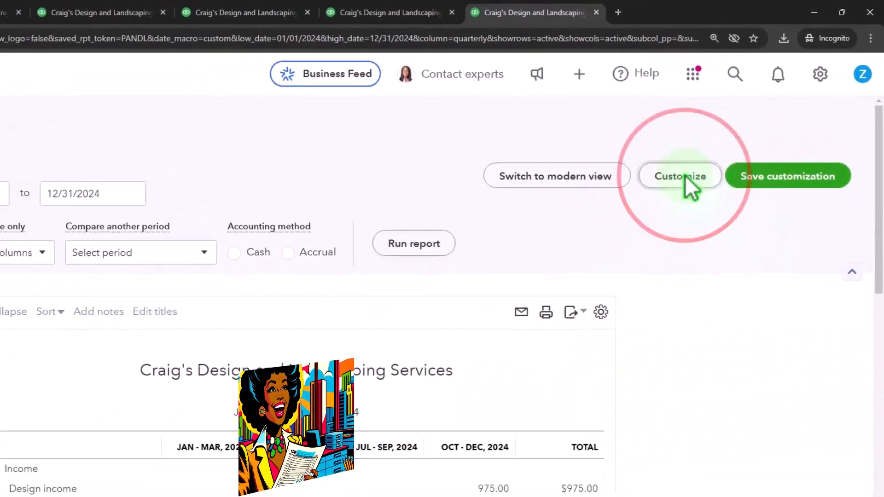
{"action": "left_click", "coordinate": [616, 223]}
{"action": "left_click", "coordinate": [663, 205]}
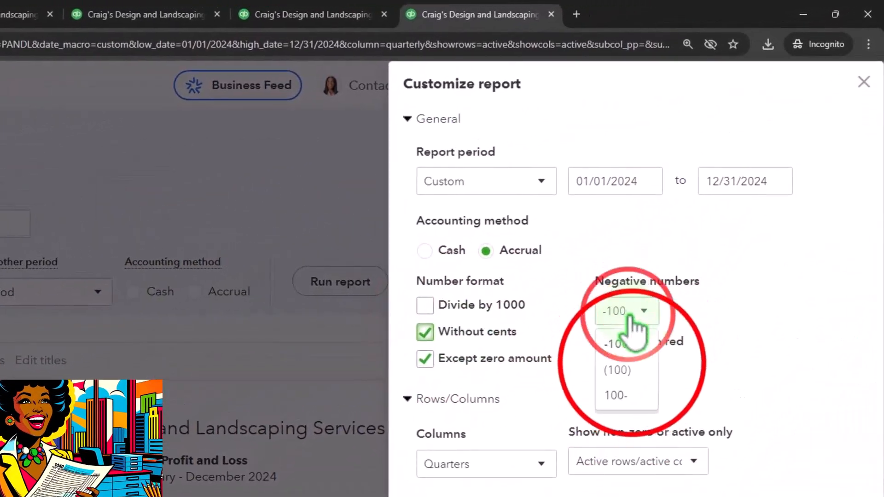
{"action": "left_click", "coordinate": [622, 368]}
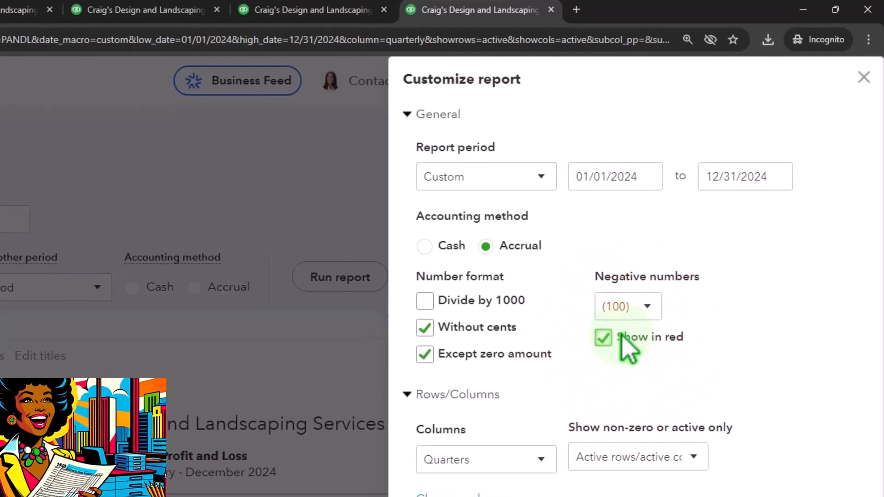
Set the report title to Income Statement by Qt, remove the date, time and report basis from the footer, and run the report.
{"action": "left_click", "coordinate": [465, 421]}
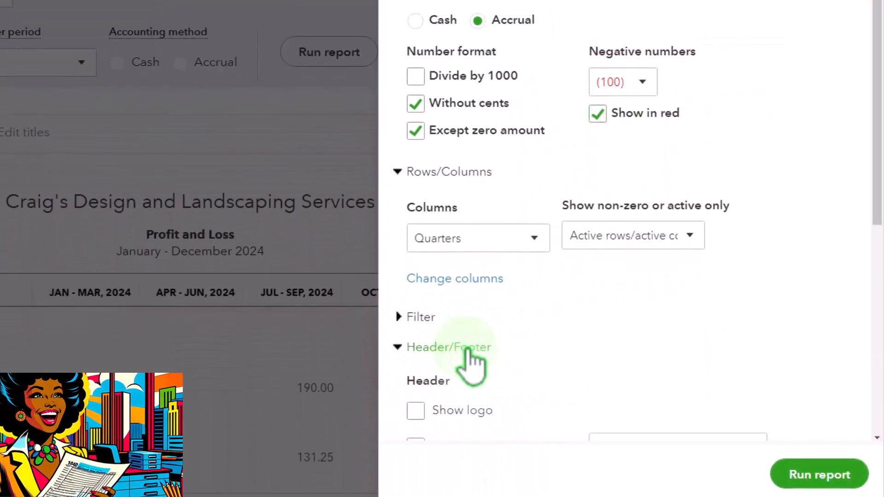
{"action": "scroll", "coordinate": [470, 354], "scroll_direction": "down", "scroll_amount": 8}
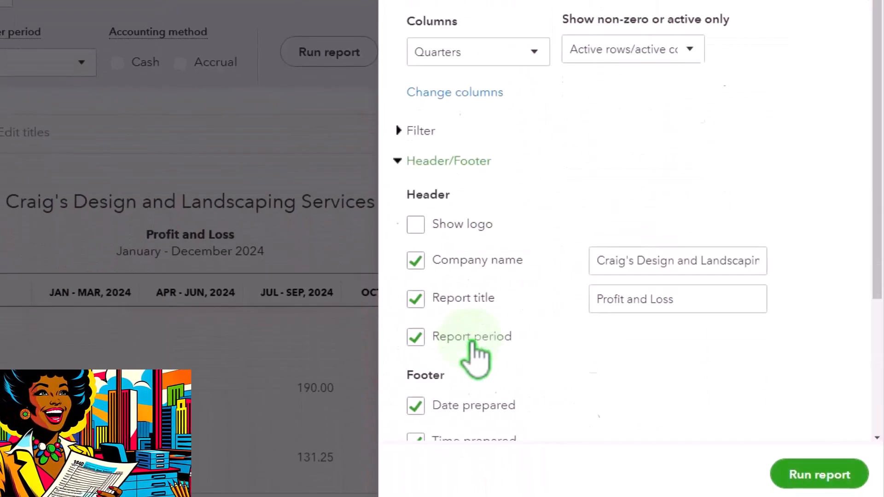
{"action": "left_click", "coordinate": [685, 124]}
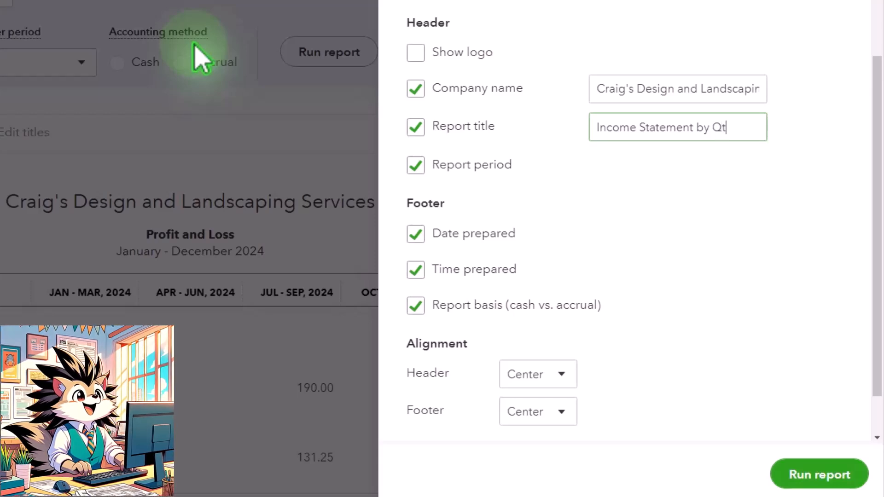
{"action": "left_click", "coordinate": [415, 234]}
{"action": "left_click", "coordinate": [415, 270]}
{"action": "left_click", "coordinate": [417, 304]}
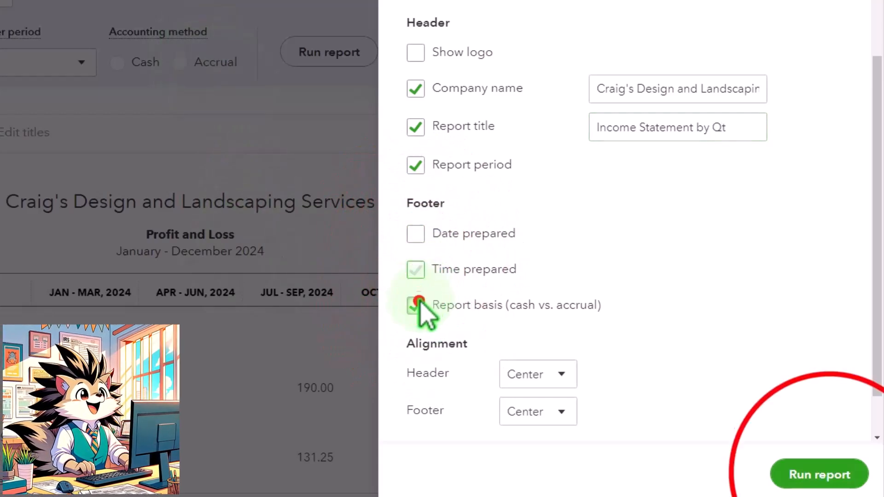
{"action": "left_click", "coordinate": [820, 475]}
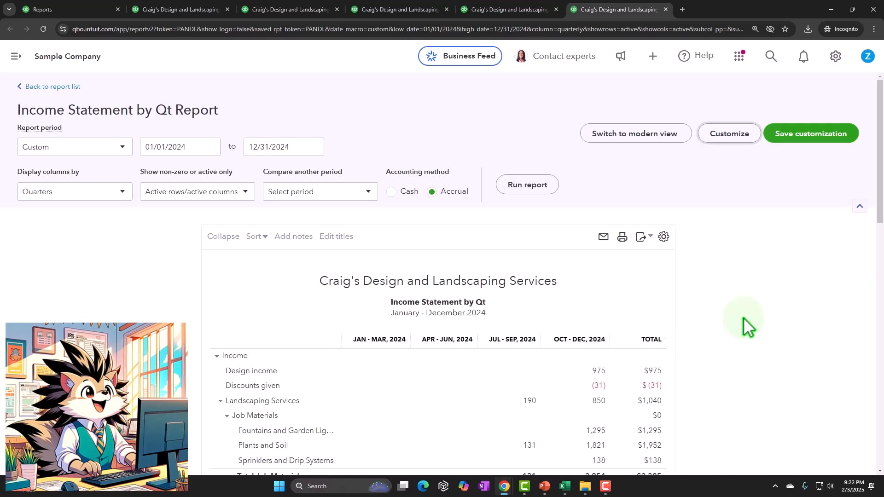
Save the report customization as 6 Income Statement by Qt in the Month End group.
{"action": "scroll", "coordinate": [743, 317], "scroll_direction": "down", "scroll_amount": 3}
{"action": "scroll", "coordinate": [742, 313], "scroll_direction": "up", "scroll_amount": 3}
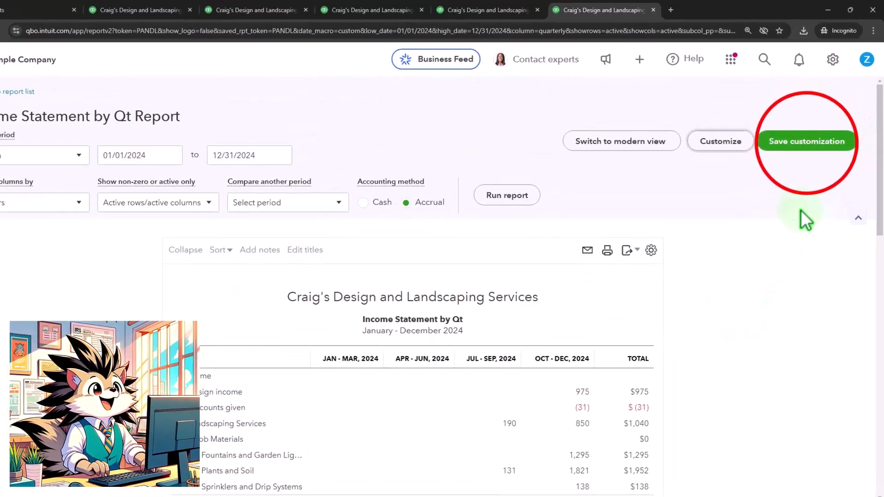
{"action": "left_click", "coordinate": [807, 143]}
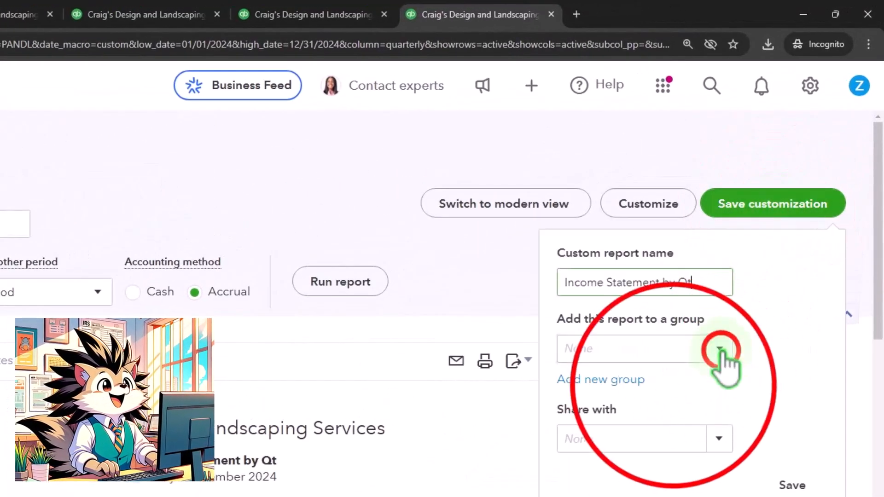
{"action": "left_click", "coordinate": [720, 351]}
{"action": "left_click", "coordinate": [682, 379]}
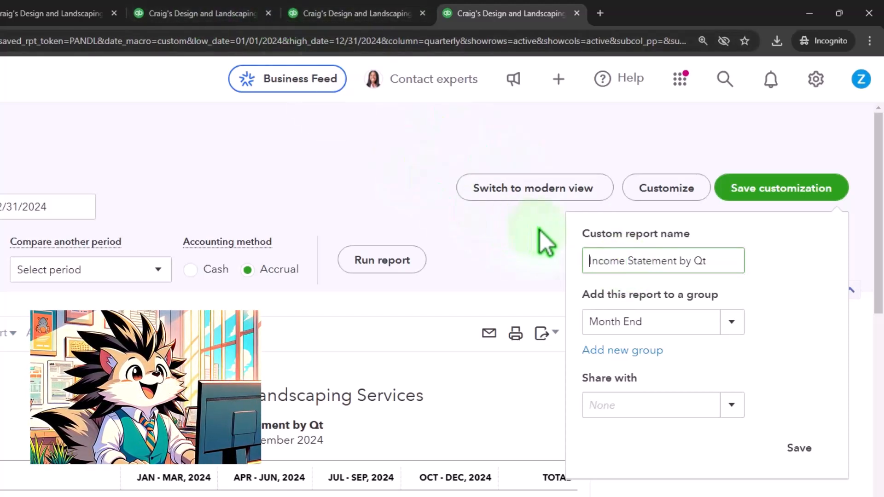
{"action": "type", "text": "6"}
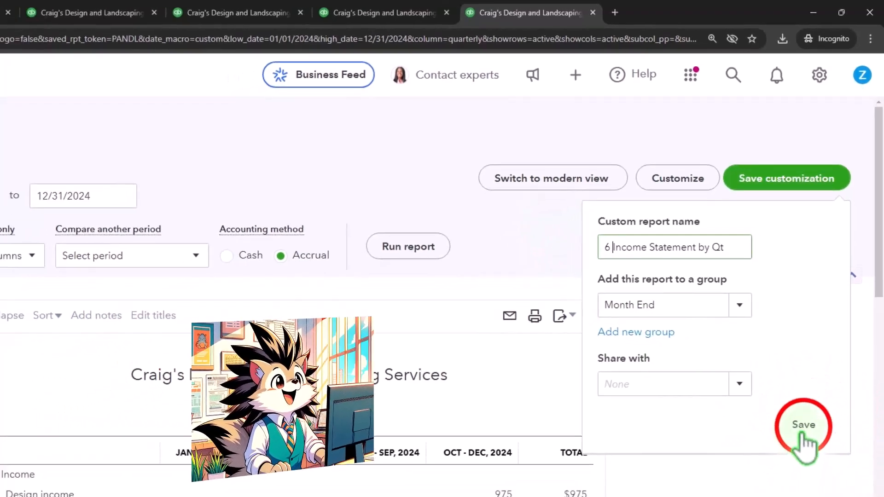
{"action": "left_click", "coordinate": [799, 448]}
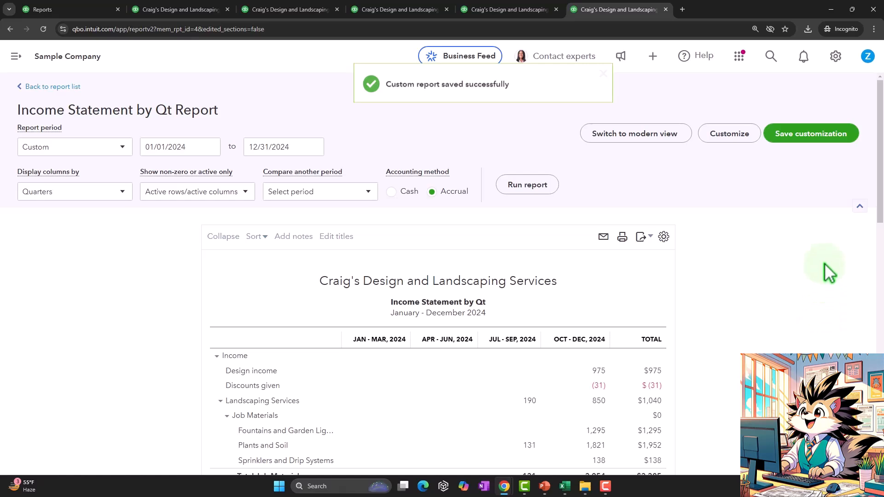
Export the Income Statement by Qt report to Excel and save the file in the Transfer folder.
{"action": "left_click", "coordinate": [642, 236]}
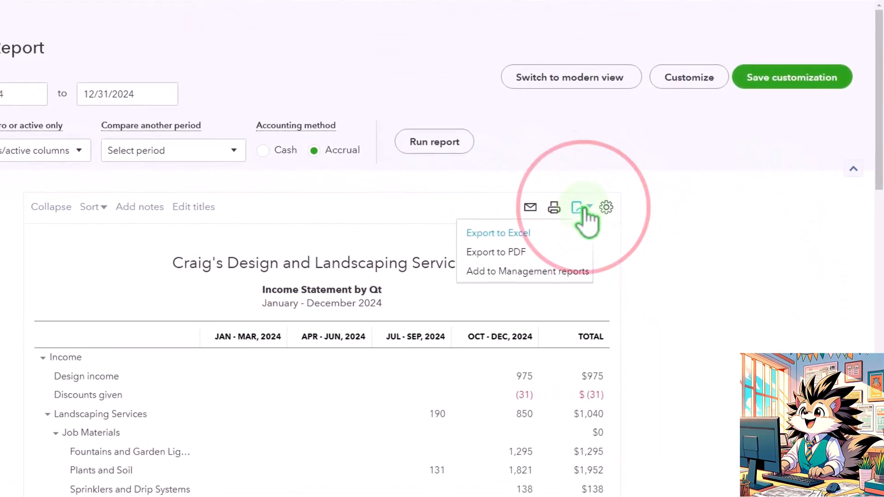
{"action": "left_click", "coordinate": [507, 237]}
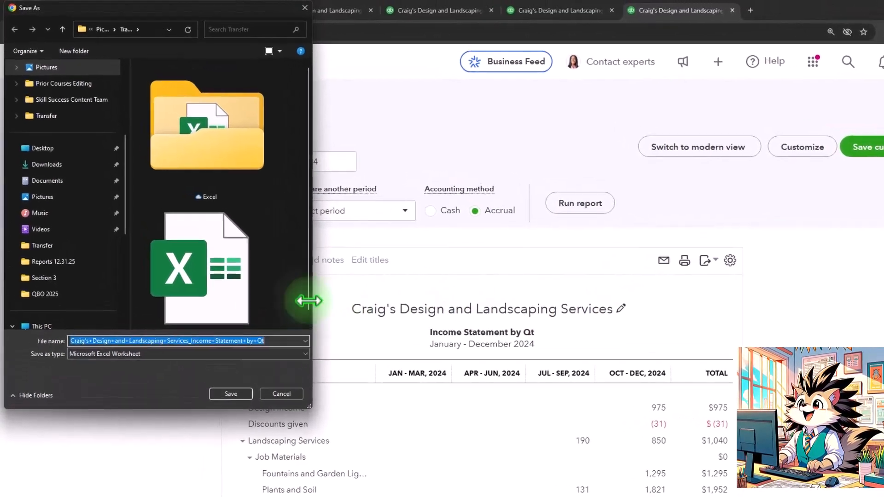
{"action": "left_click", "coordinate": [210, 359]}
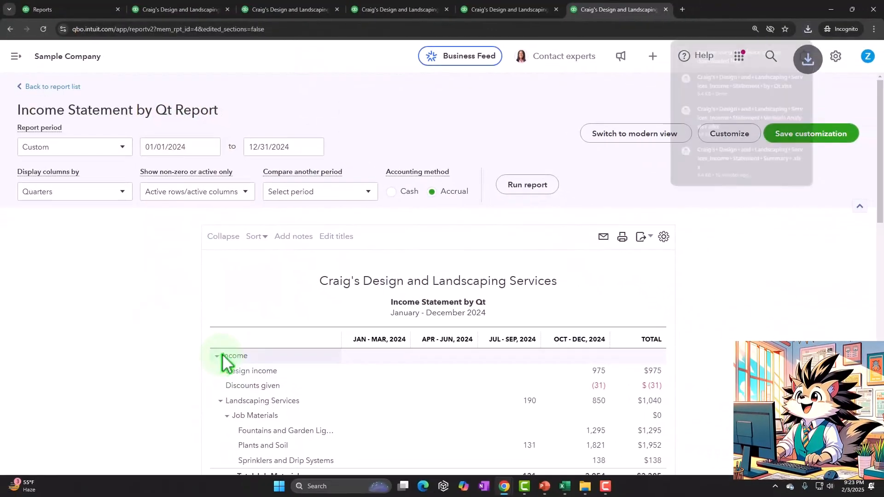
Switch to File Explorer and open the exported Income Statement by Qt workbook from the Transfer folder.
{"action": "mouse_move", "coordinate": [568, 488]}
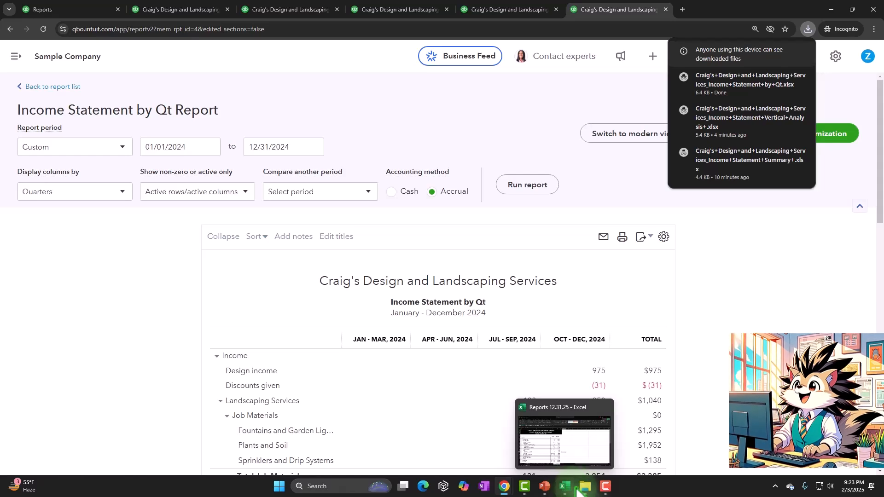
{"action": "left_click", "coordinate": [601, 451]}
{"action": "left_click", "coordinate": [443, 370]}
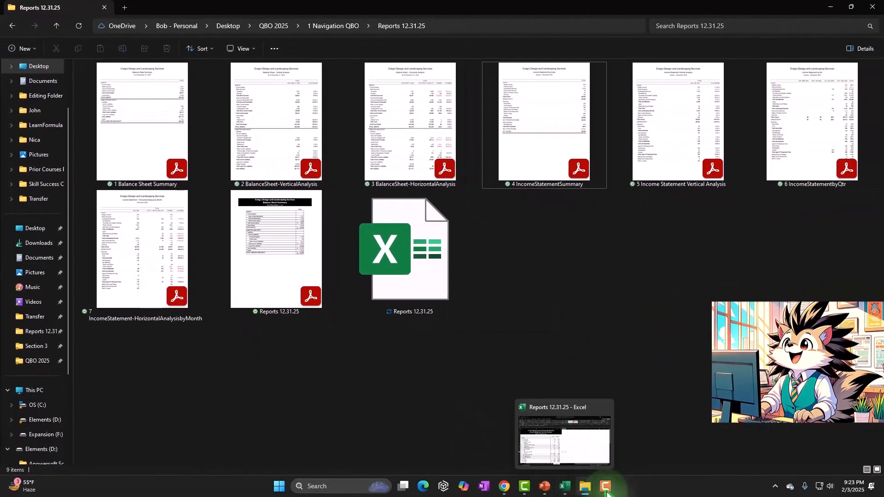
{"action": "mouse_move", "coordinate": [585, 488]}
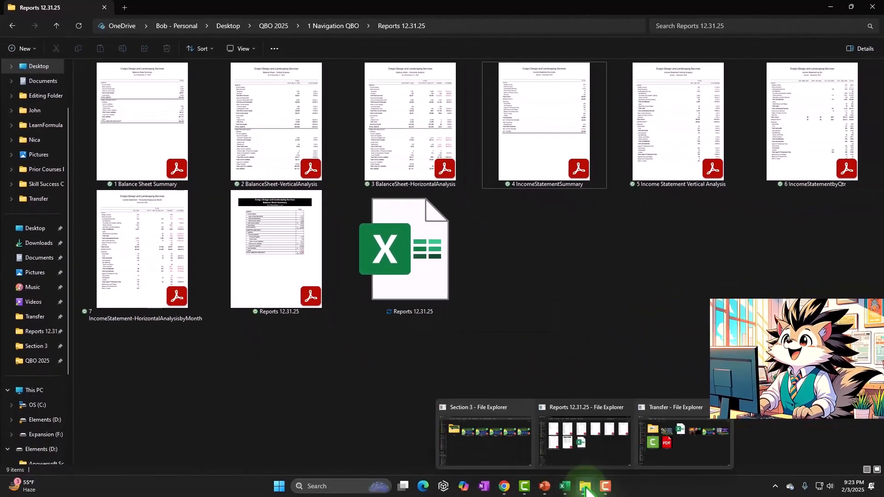
{"action": "left_click", "coordinate": [695, 439]}
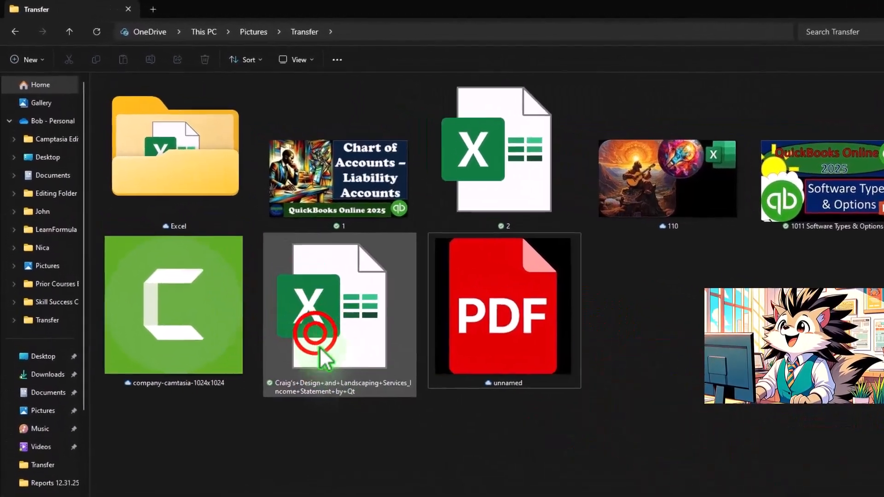
{"action": "double_click", "coordinate": [329, 346]}
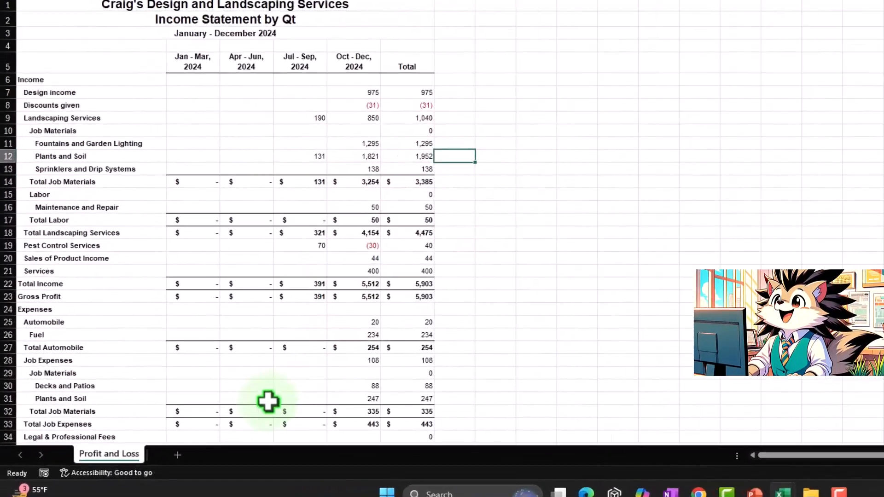
Copy the exported Profit and Loss sheet into the Reports 12.31.25.xlsx workbook, before the Balance Sheet Summary sheet.
{"action": "right_click", "coordinate": [93, 458]}
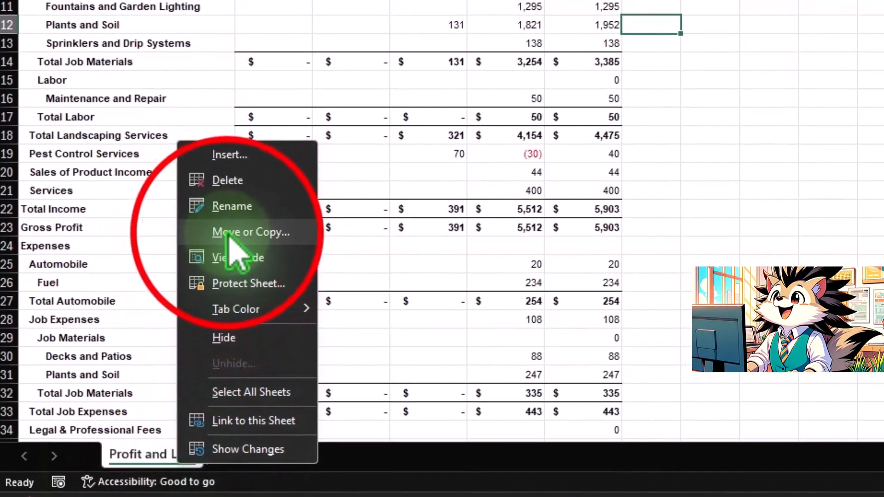
{"action": "left_click", "coordinate": [229, 232]}
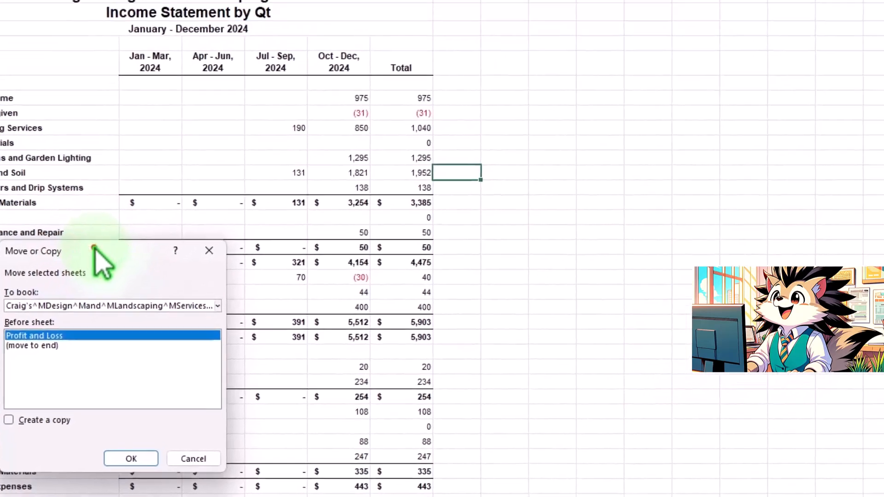
{"action": "left_click", "coordinate": [21, 420]}
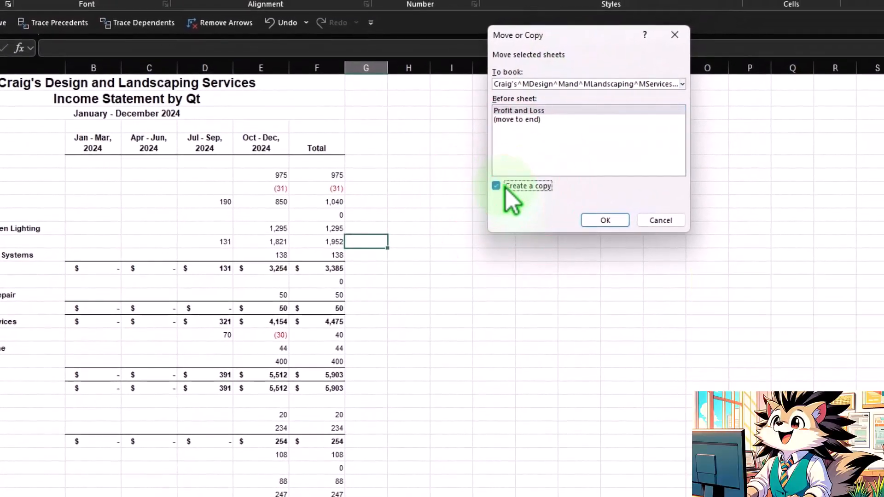
{"action": "left_click", "coordinate": [682, 84]}
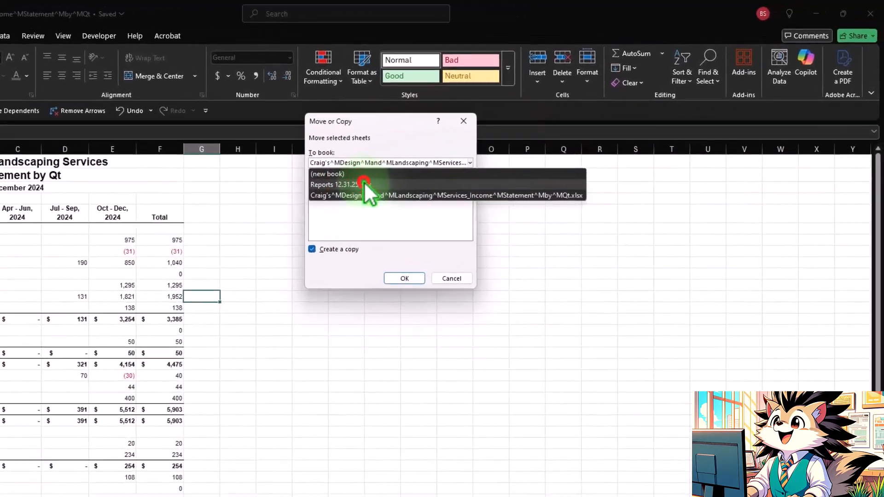
{"action": "left_click", "coordinate": [467, 149]}
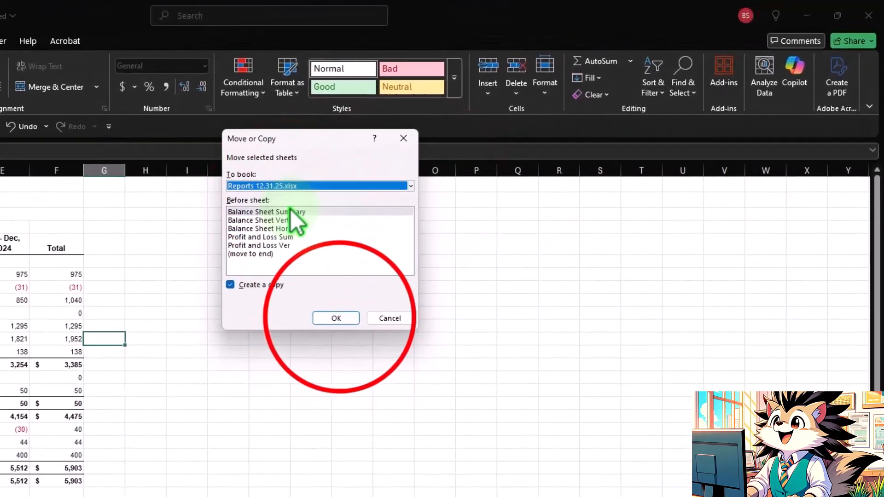
{"action": "left_click", "coordinate": [354, 308]}
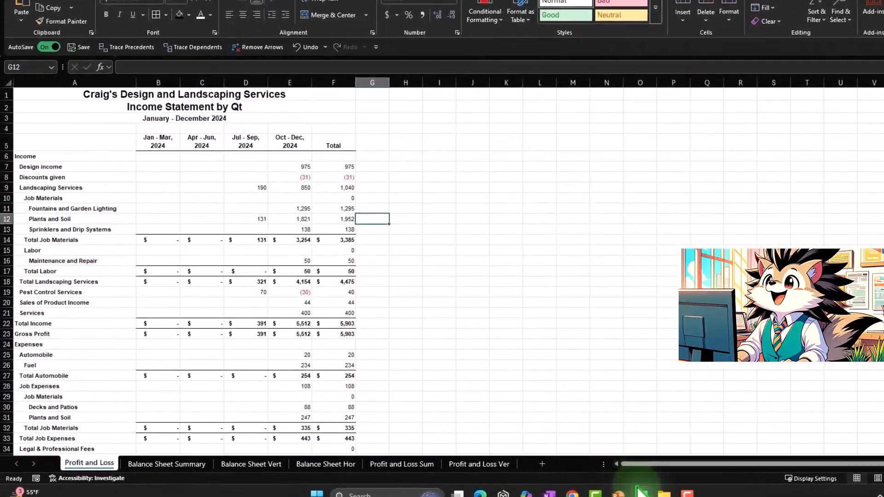
Switch to the Reports 12.31.25 workbook and move the Profit and Loss sheet to the end, after Profit and Loss Ver.
{"action": "mouse_move", "coordinate": [565, 486]}
{"action": "left_click", "coordinate": [593, 448]}
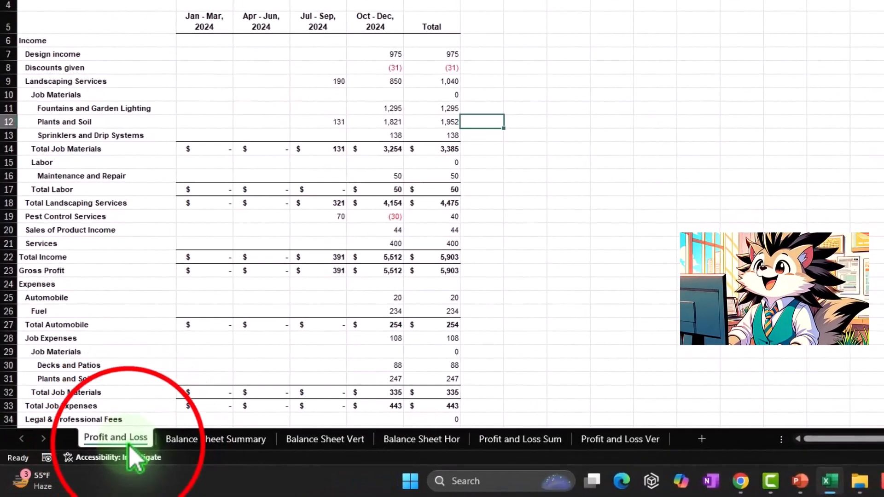
{"action": "left_click_drag", "start_coordinate": [586, 438], "coordinate": [676, 438]}
Put the Profit and Loss sheet in Page Layout view and return to Normal view with page break lines.
{"action": "left_click", "coordinate": [611, 325]}
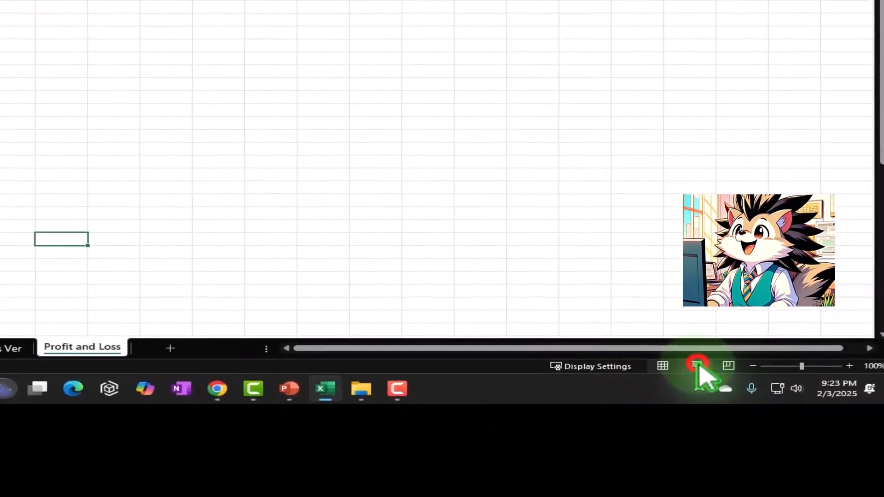
{"action": "left_click", "coordinate": [700, 371]}
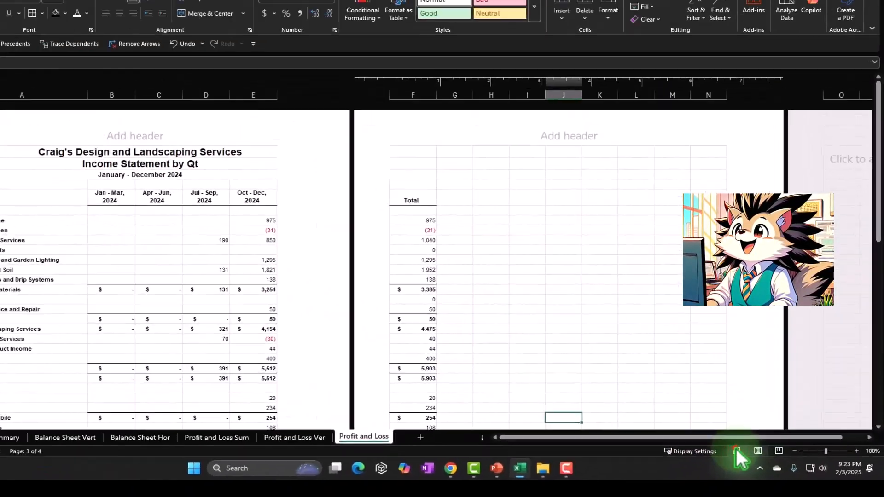
{"action": "left_click", "coordinate": [736, 450]}
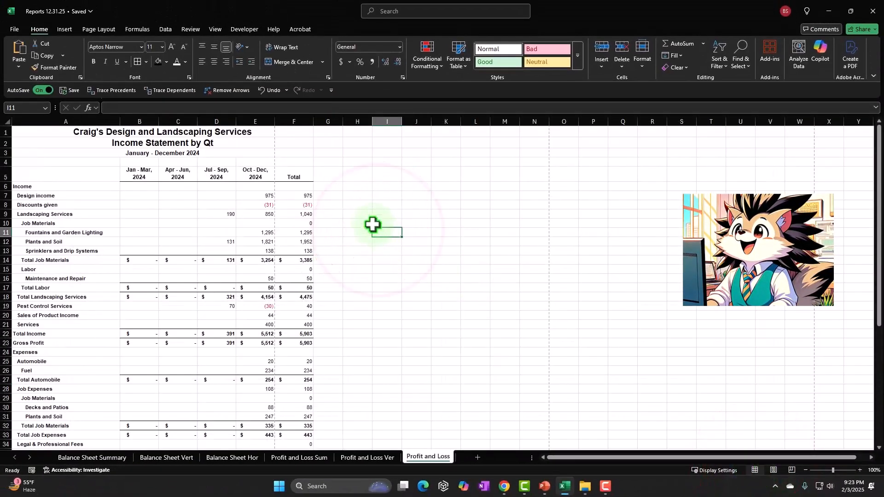
Narrow column A of the Profit and Loss sheet slightly, keeping its account names readable.
{"action": "scroll", "coordinate": [341, 277], "scroll_direction": "up", "scroll_amount": 3, "text": "ctrl"}
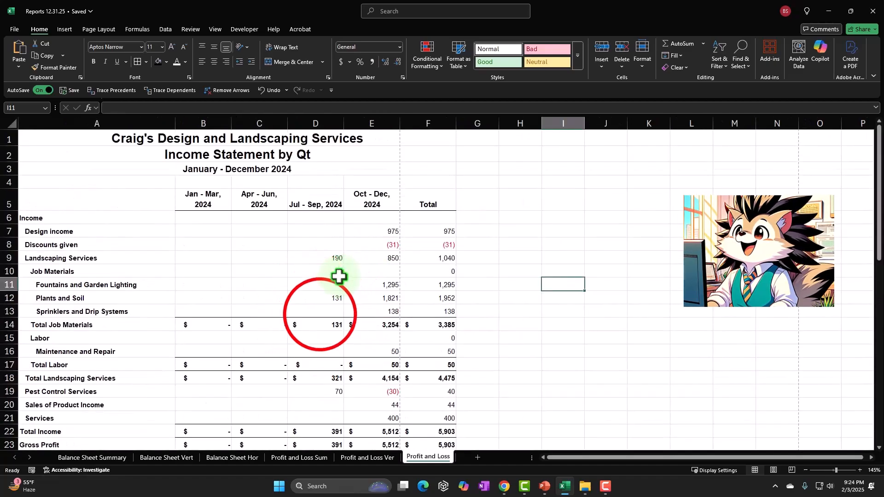
{"action": "left_click", "coordinate": [321, 315]}
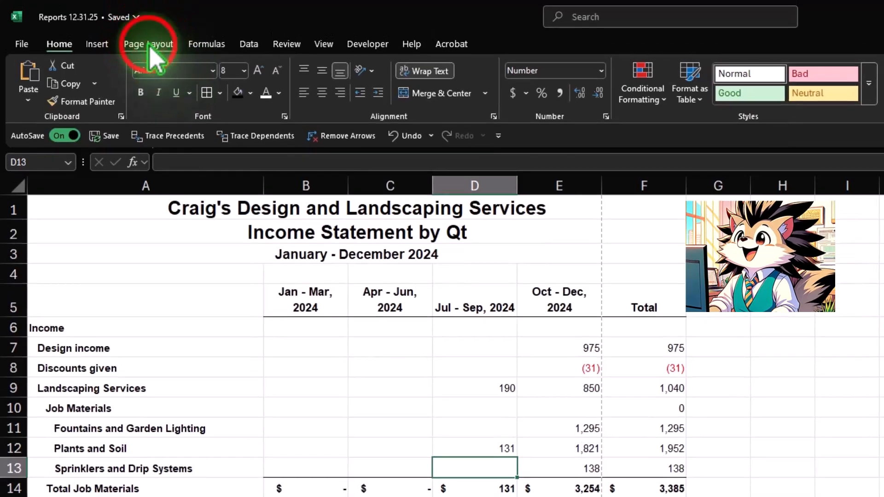
{"action": "left_click", "coordinate": [154, 42]}
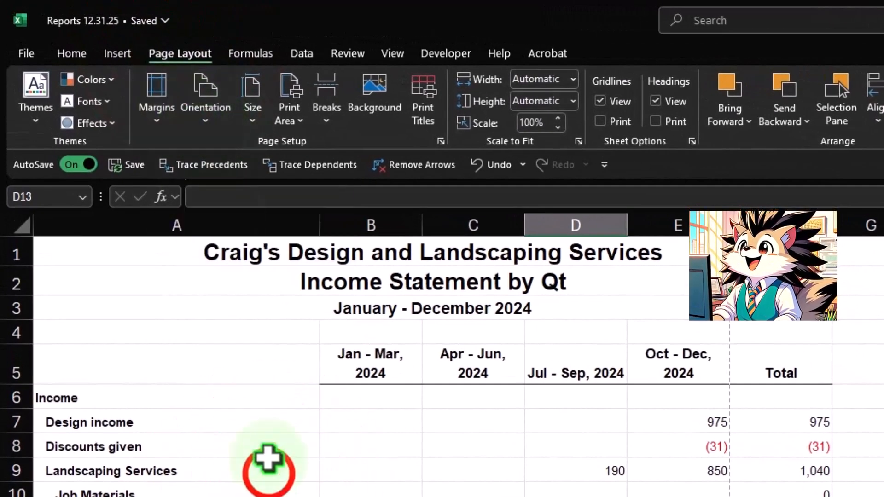
{"action": "left_click", "coordinate": [267, 468]}
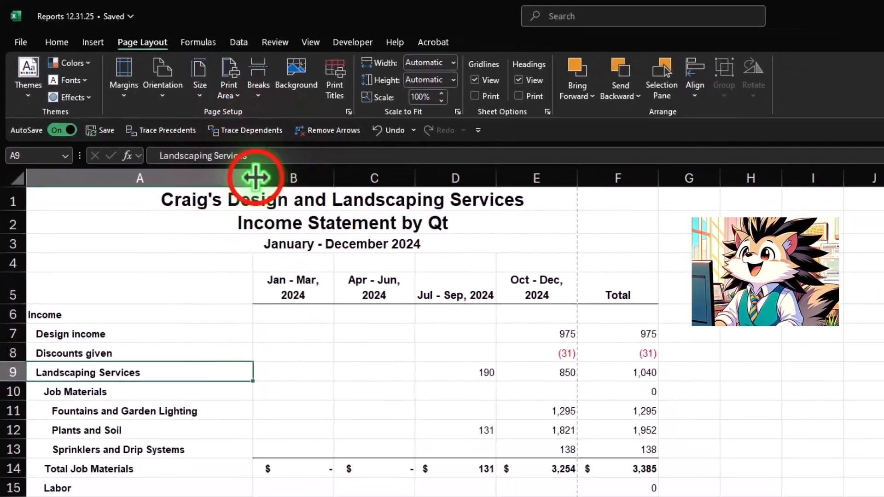
{"action": "left_click_drag", "start_coordinate": [321, 226], "coordinate": [307, 227]}
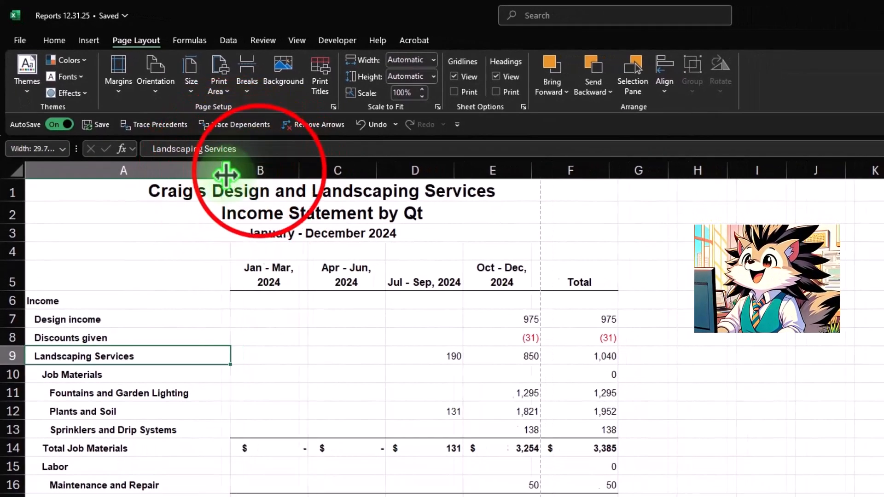
Narrow columns B through F together to equal widths, and widen column A so the table ends at the page break line.
{"action": "left_click_drag", "start_coordinate": [232, 171], "coordinate": [392, 171]}
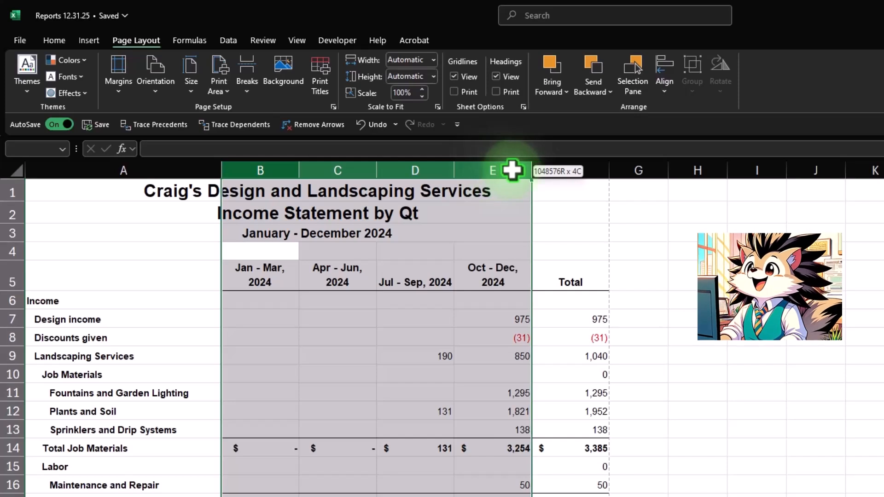
{"action": "left_click_drag", "start_coordinate": [527, 169], "coordinate": [538, 165]}
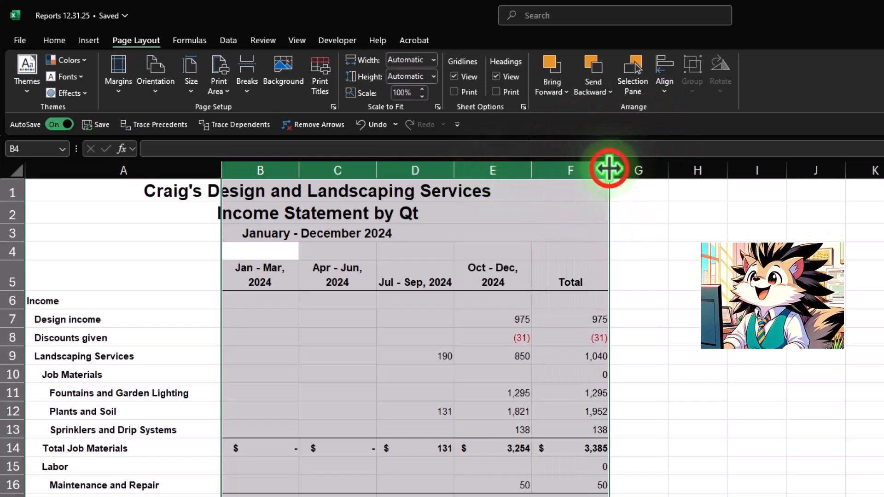
{"action": "left_click_drag", "start_coordinate": [603, 170], "coordinate": [540, 172]}
{"action": "left_click", "coordinate": [594, 237]}
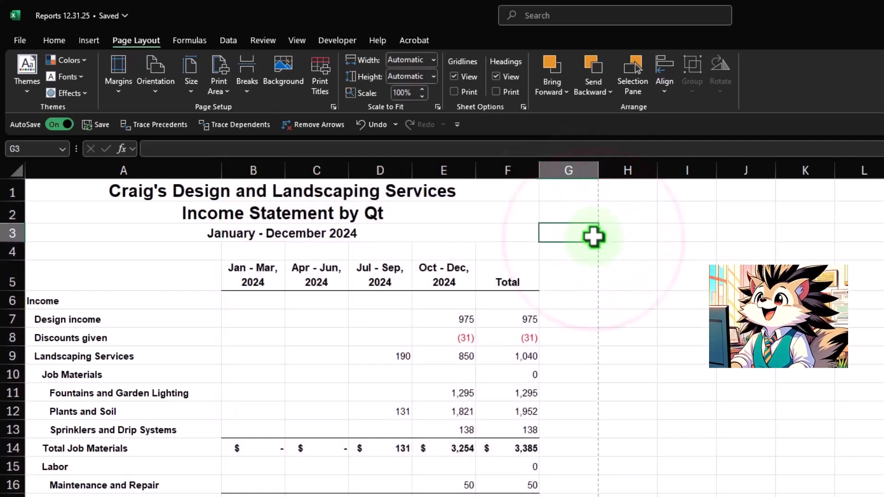
{"action": "left_click_drag", "start_coordinate": [221, 172], "coordinate": [242, 171]}
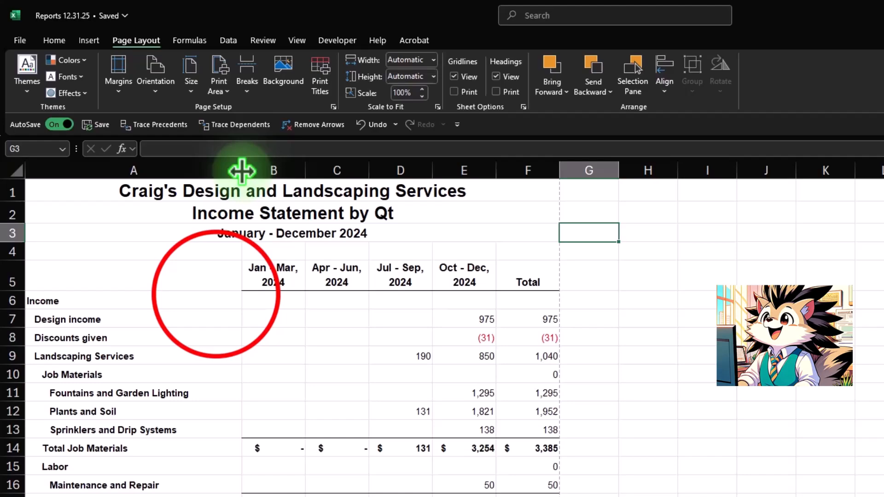
{"action": "left_click", "coordinate": [215, 294]}
Underline the columns B to F amounts directly above the totals, in rows 13, 16–17, 21–22, 26, 31–32, 37, 44–46 and 49–51.
{"action": "scroll", "coordinate": [216, 314], "scroll_direction": "down", "scroll_amount": 3}
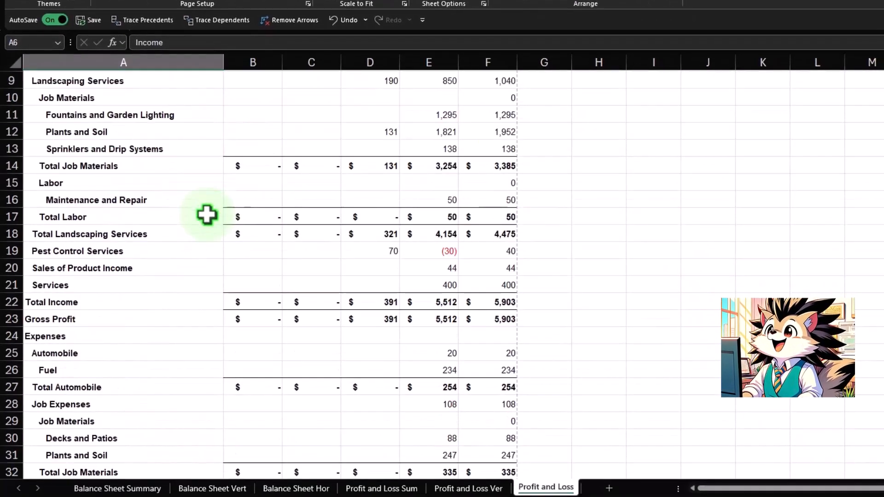
{"action": "scroll", "coordinate": [207, 214], "scroll_direction": "down", "scroll_amount": 1}
{"action": "scroll", "coordinate": [203, 216], "scroll_direction": "up", "scroll_amount": 4}
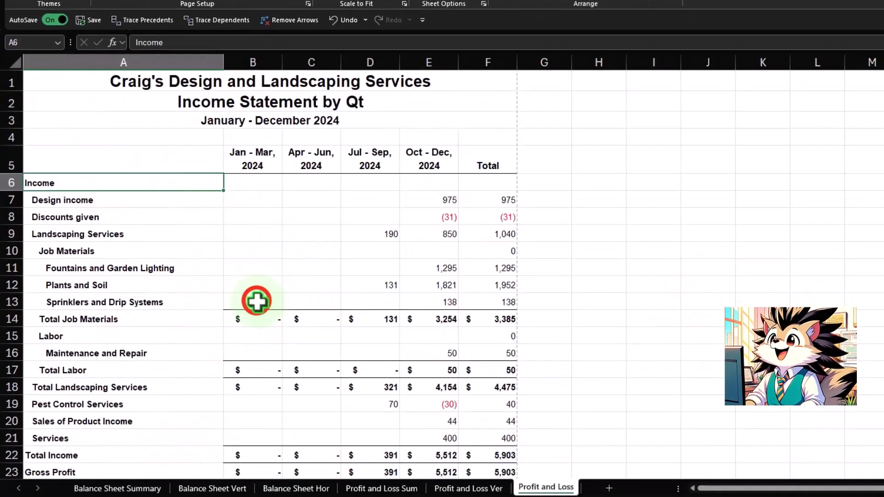
{"action": "left_click_drag", "start_coordinate": [257, 302], "coordinate": [434, 298]}
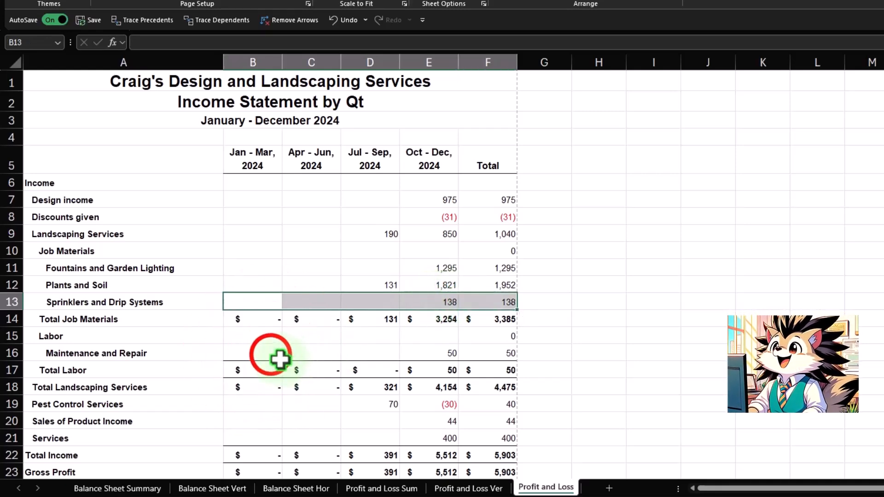
{"action": "left_click_drag", "start_coordinate": [280, 359], "coordinate": [399, 373]}
{"action": "scroll", "coordinate": [476, 373], "scroll_direction": "down", "scroll_amount": 2}
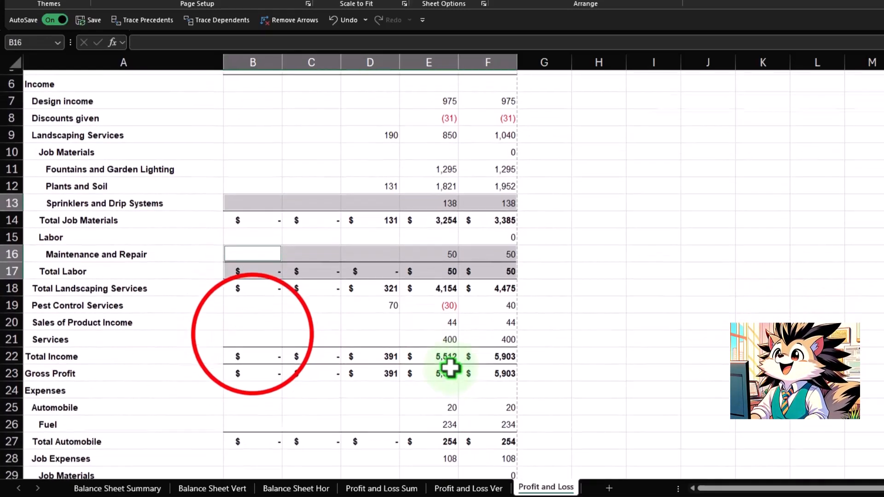
{"action": "left_click_drag", "start_coordinate": [256, 335], "coordinate": [447, 346]}
{"action": "scroll", "coordinate": [471, 353], "scroll_direction": "down", "scroll_amount": 2}
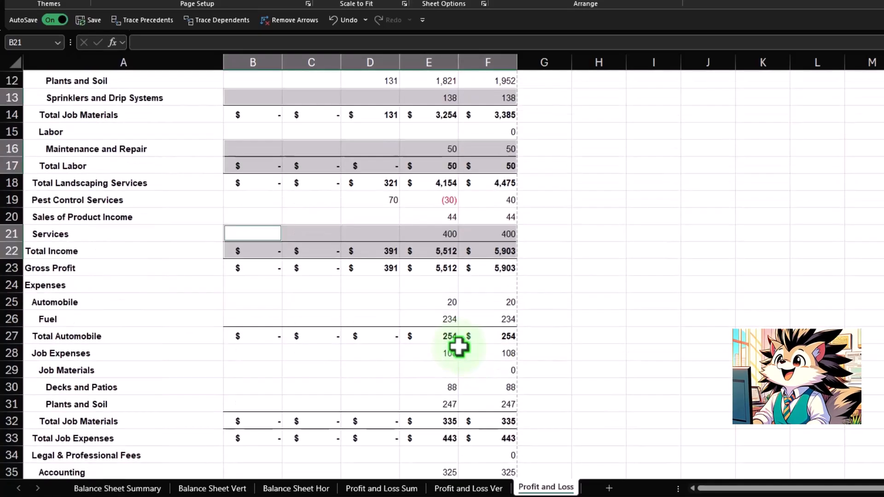
{"action": "left_click_drag", "start_coordinate": [264, 317], "coordinate": [489, 318]}
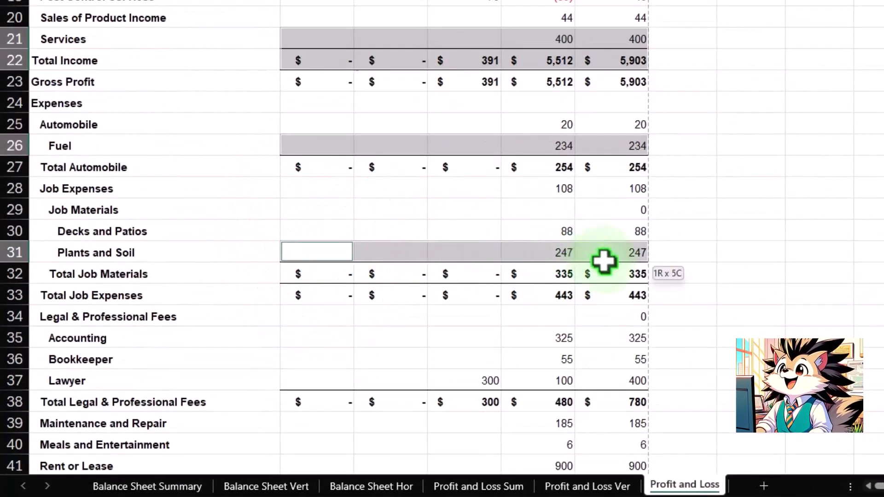
{"action": "left_click_drag", "start_coordinate": [604, 262], "coordinate": [599, 264]}
{"action": "scroll", "coordinate": [598, 261], "scroll_direction": "down", "scroll_amount": 2}
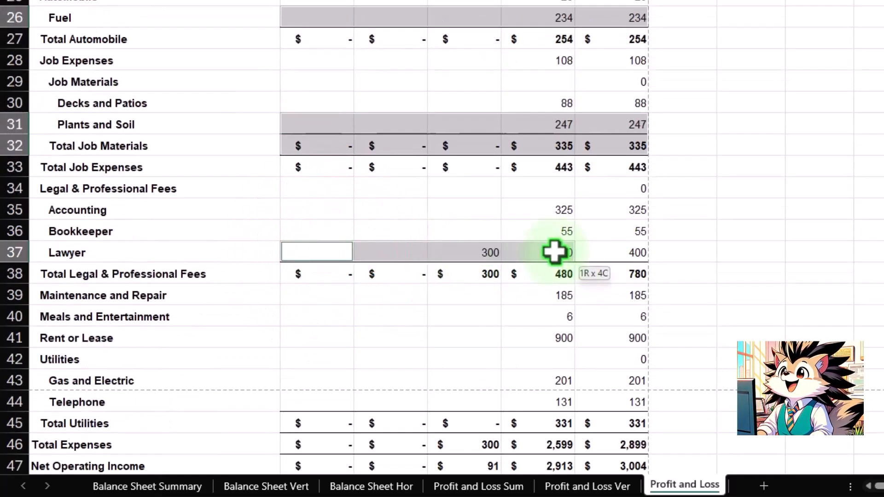
{"action": "scroll", "coordinate": [589, 253], "scroll_direction": "down", "scroll_amount": 2}
{"action": "left_click_drag", "start_coordinate": [335, 270], "coordinate": [588, 306]}
{"action": "scroll", "coordinate": [584, 304], "scroll_direction": "down", "scroll_amount": 1}
{"action": "left_click_drag", "start_coordinate": [350, 321], "coordinate": [589, 359]}
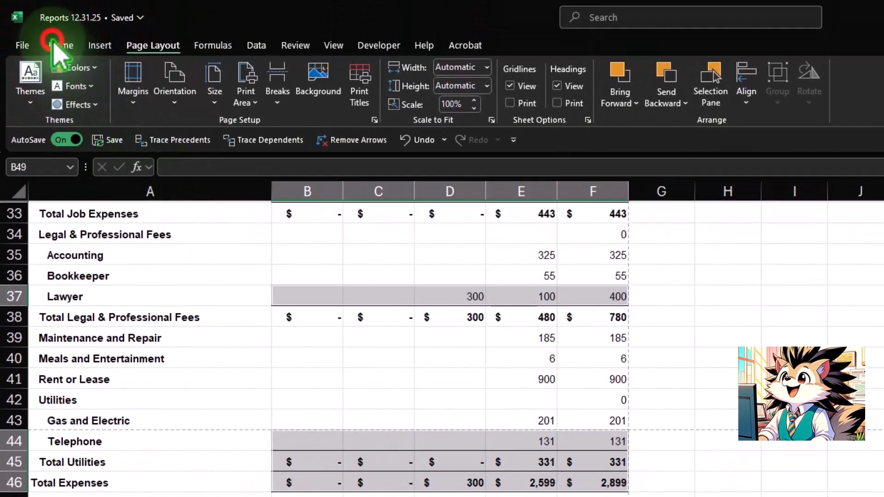
{"action": "left_click", "coordinate": [56, 50]}
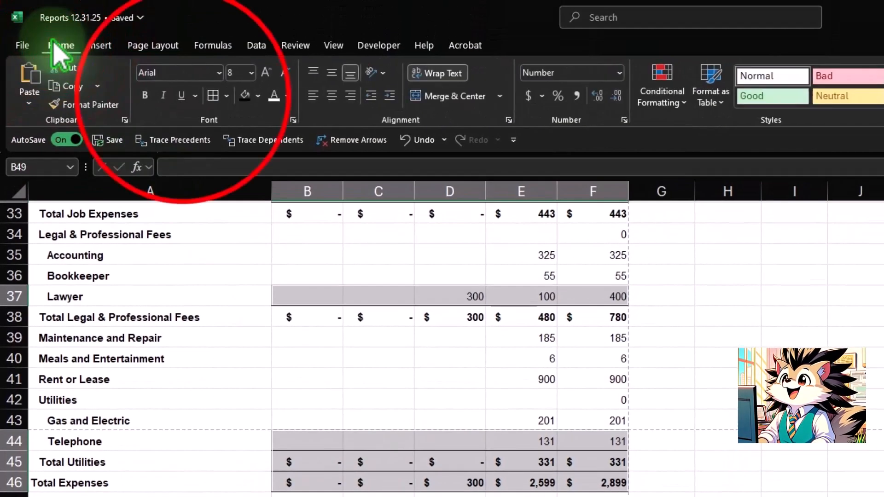
{"action": "left_click", "coordinate": [183, 96]}
{"action": "scroll", "coordinate": [202, 354], "scroll_direction": "up", "scroll_amount": 9}
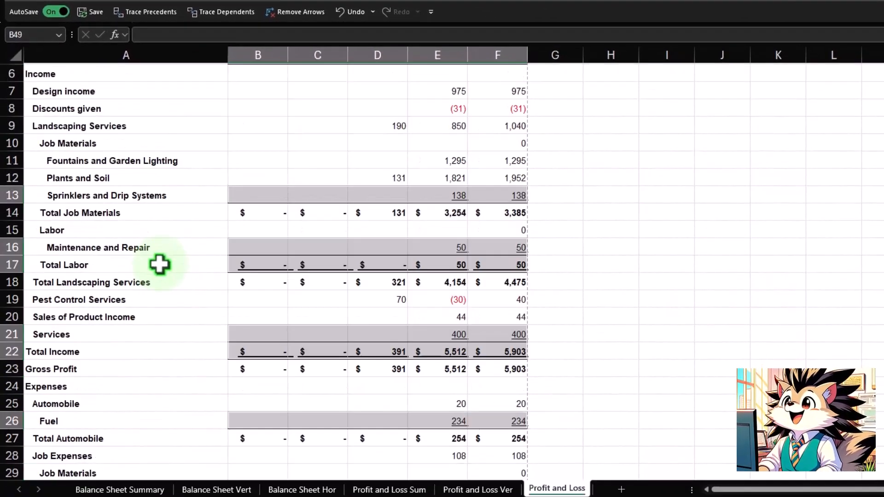
Apply all borders to the report body from Income through Net Income, A6:F52.
{"action": "scroll", "coordinate": [129, 229], "scroll_direction": "up", "scroll_amount": 2}
{"action": "left_click_drag", "start_coordinate": [90, 177], "coordinate": [483, 431]}
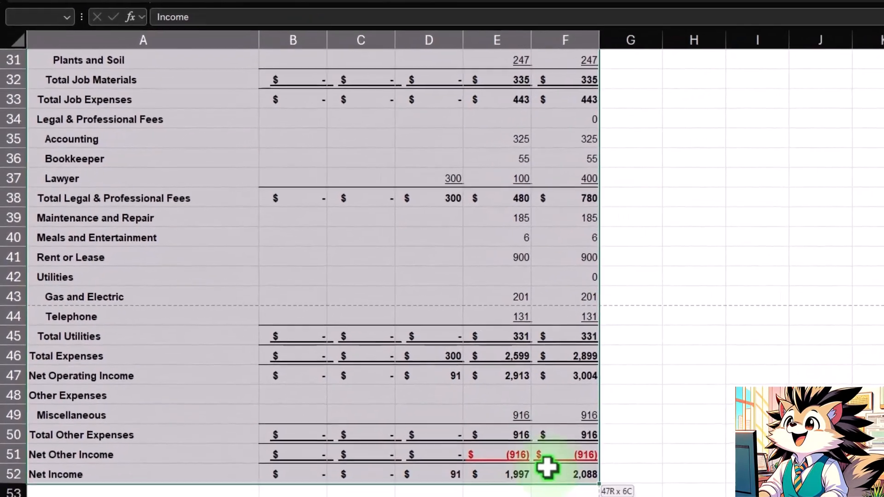
{"action": "left_click_drag", "start_coordinate": [546, 467], "coordinate": [553, 468]}
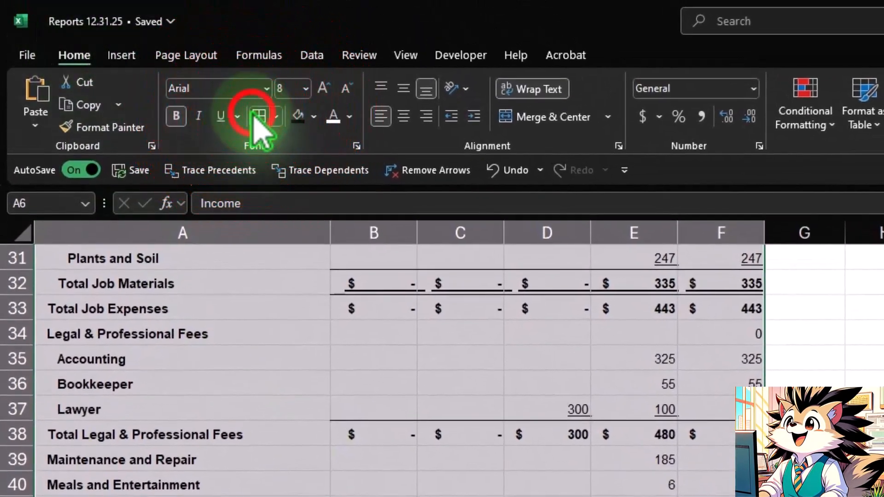
{"action": "left_click", "coordinate": [254, 115]}
{"action": "scroll", "coordinate": [272, 350], "scroll_direction": "up", "scroll_amount": 10}
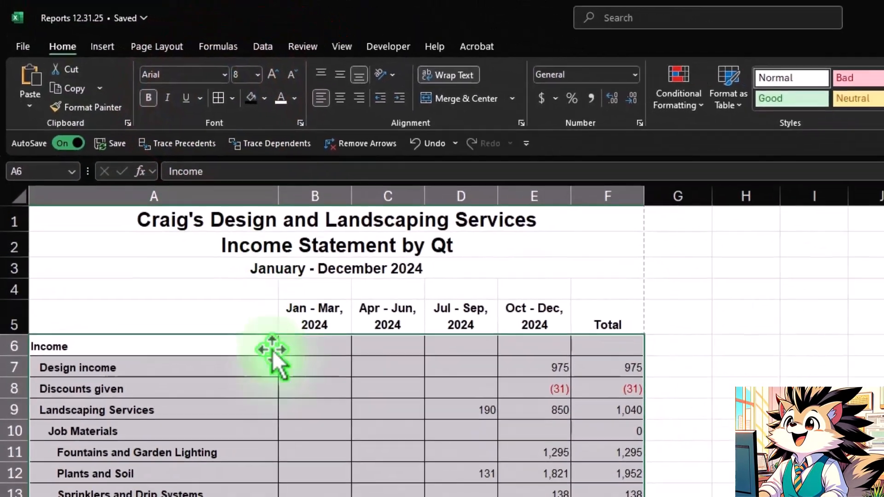
Format the three title rows of the Income Statement by Qt with black fill and white text.
{"action": "left_click_drag", "start_coordinate": [79, 165], "coordinate": [279, 189]}
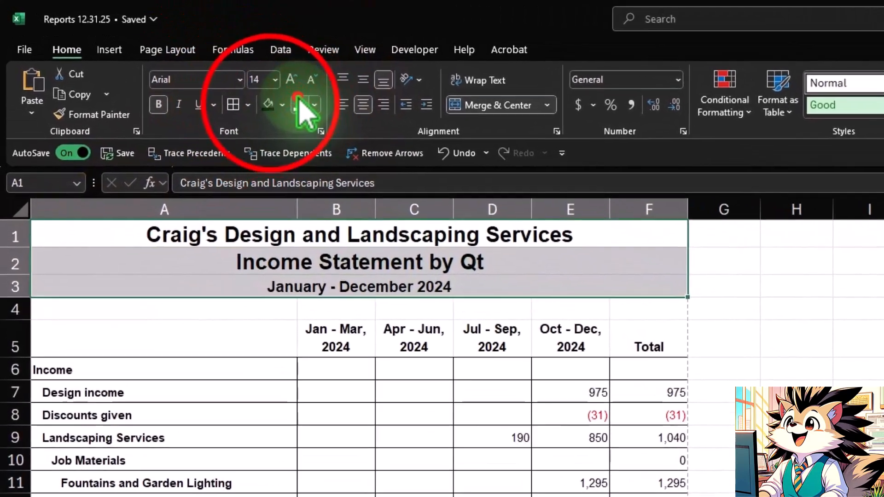
{"action": "left_click", "coordinate": [191, 75]}
{"action": "left_click", "coordinate": [318, 413]}
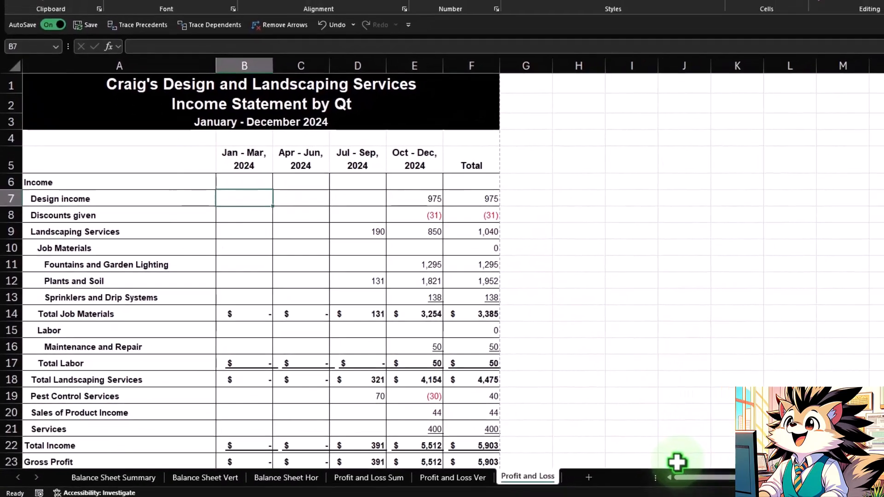
Switch to QuickBooks Online in Chrome, open the standard Profit and Loss report in a new tab, and collapse the navigation menu.
{"action": "left_click", "coordinate": [504, 486]}
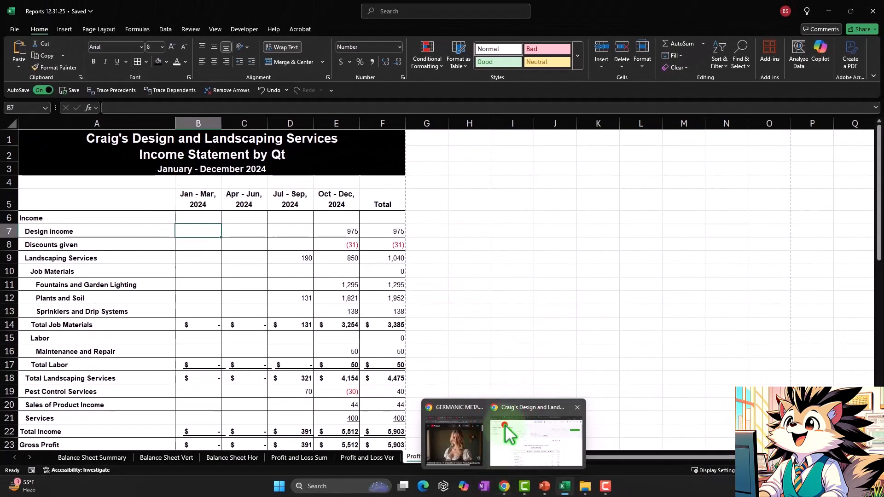
{"action": "left_click", "coordinate": [505, 425]}
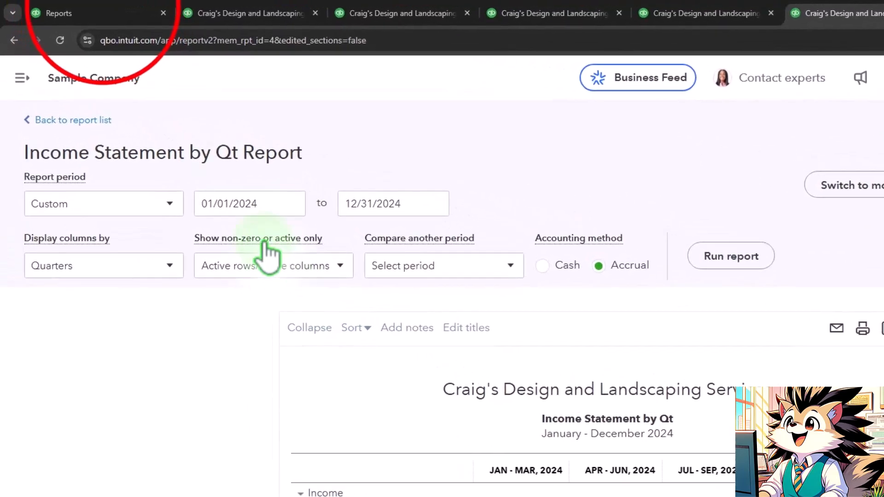
{"action": "left_click", "coordinate": [76, 9]}
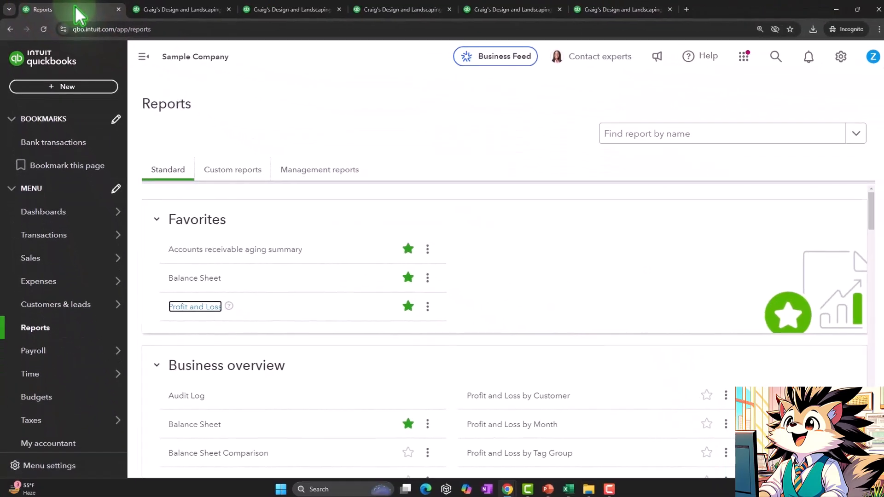
{"action": "right_click", "coordinate": [259, 405]}
{"action": "left_click", "coordinate": [294, 420]}
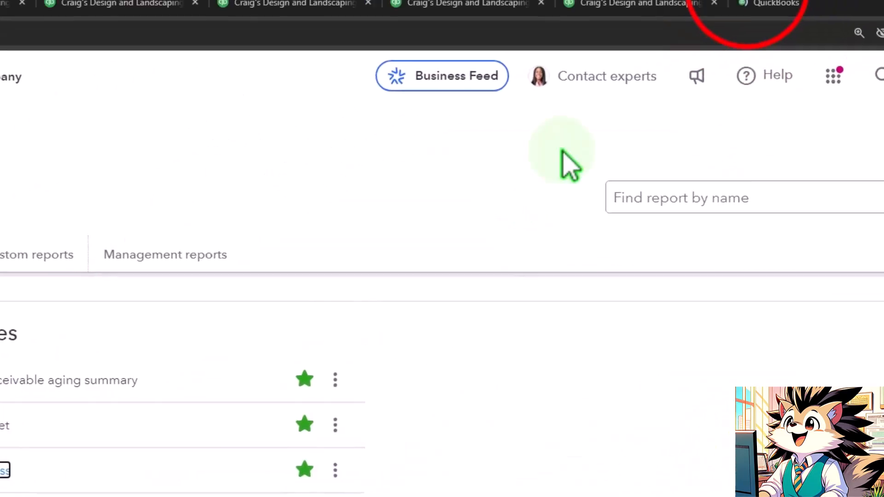
{"action": "left_click", "coordinate": [760, 4]}
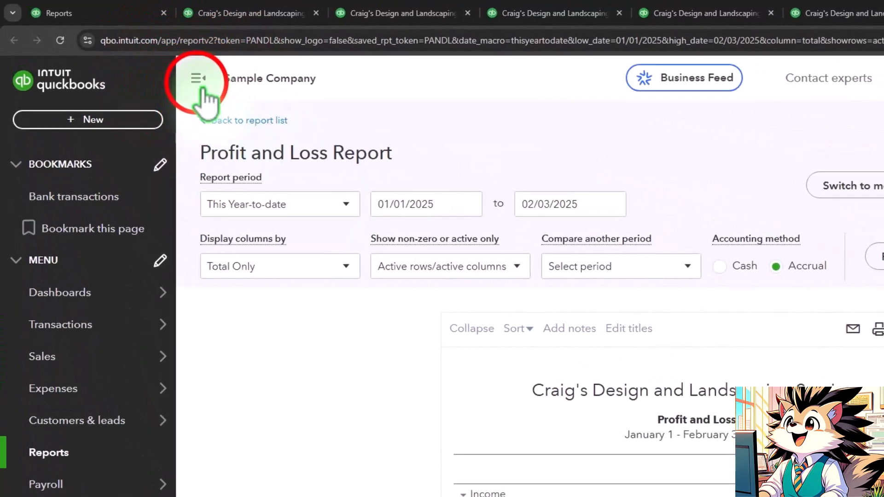
{"action": "left_click", "coordinate": [201, 85]}
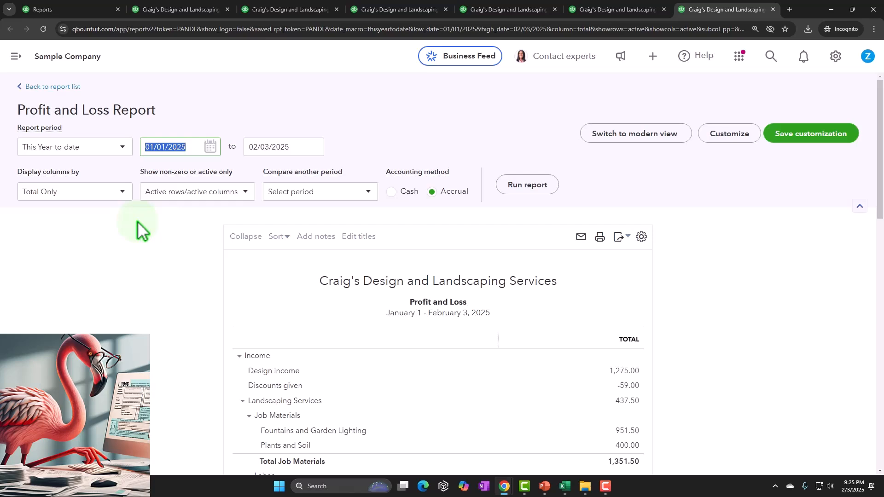
Set the Profit and Loss report period to 01/01/2024 through 12/31/2024 and run the report.
{"action": "type", "text": "010124"}
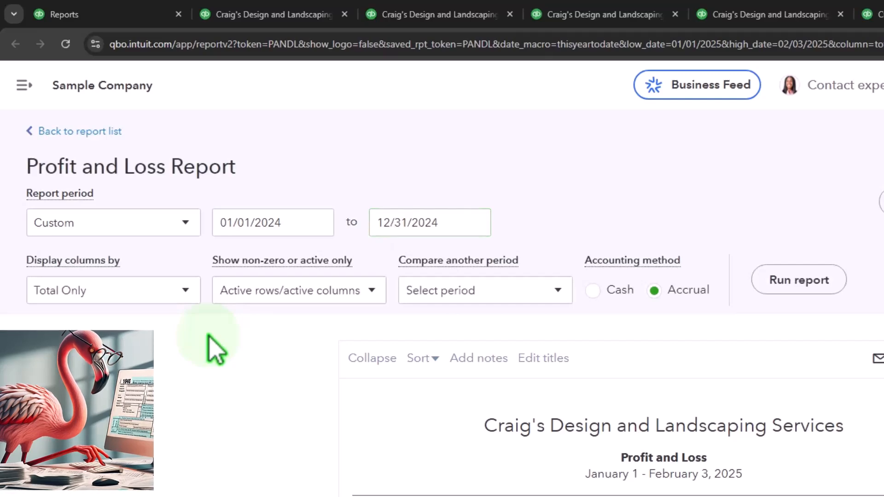
{"action": "left_click", "coordinate": [799, 280]}
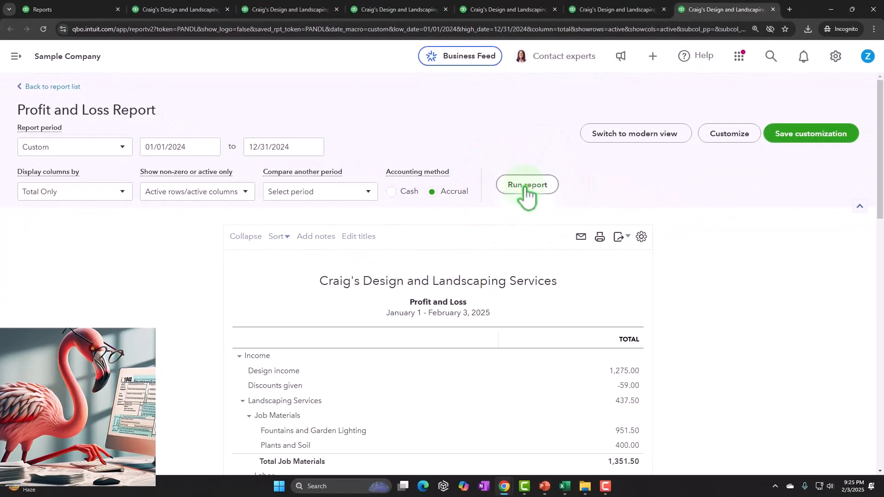
Set the Profit and Loss report period to 12/01/2024 through 12/31/2024 and run the report.
{"action": "left_click", "coordinate": [371, 193]}
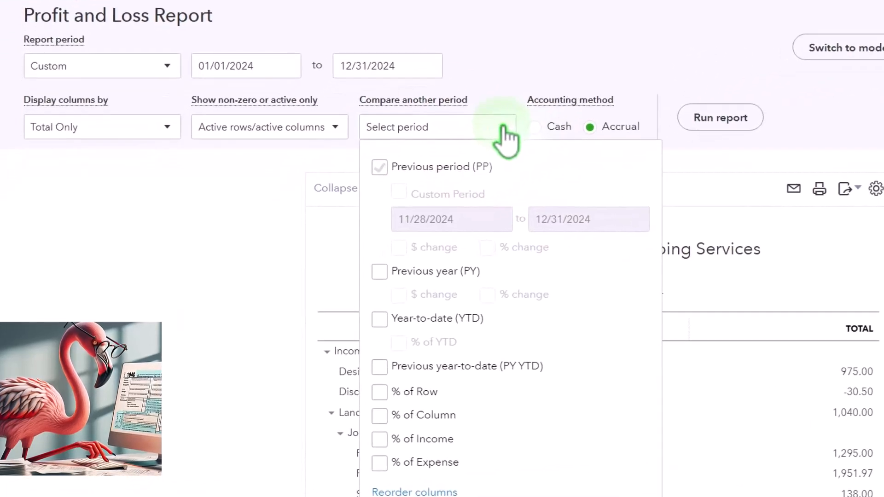
{"action": "left_click", "coordinate": [320, 192]}
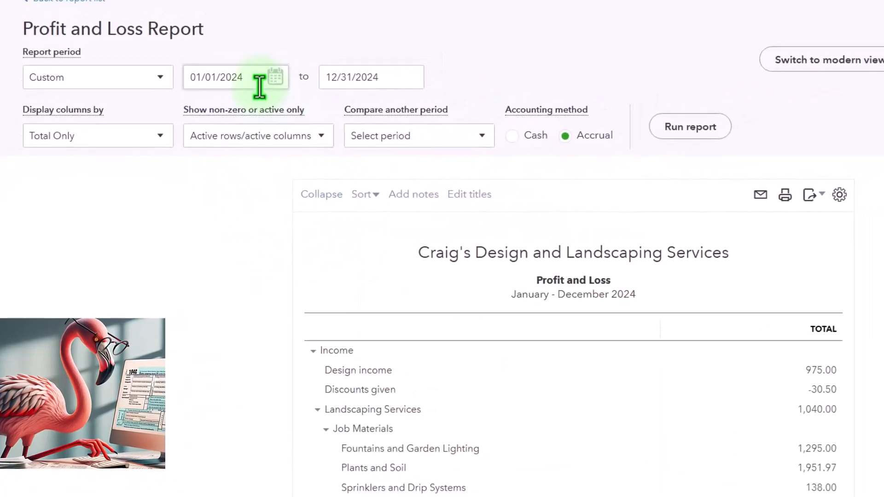
{"action": "left_click", "coordinate": [270, 67]}
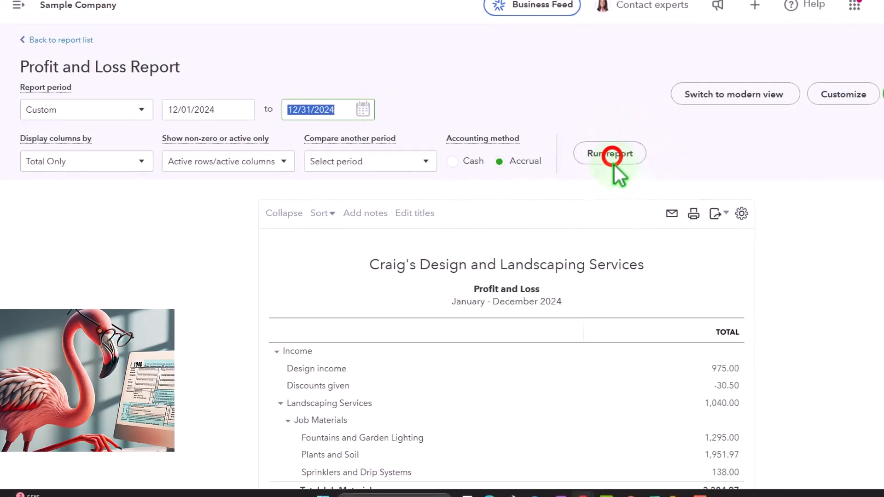
{"action": "left_click", "coordinate": [634, 148]}
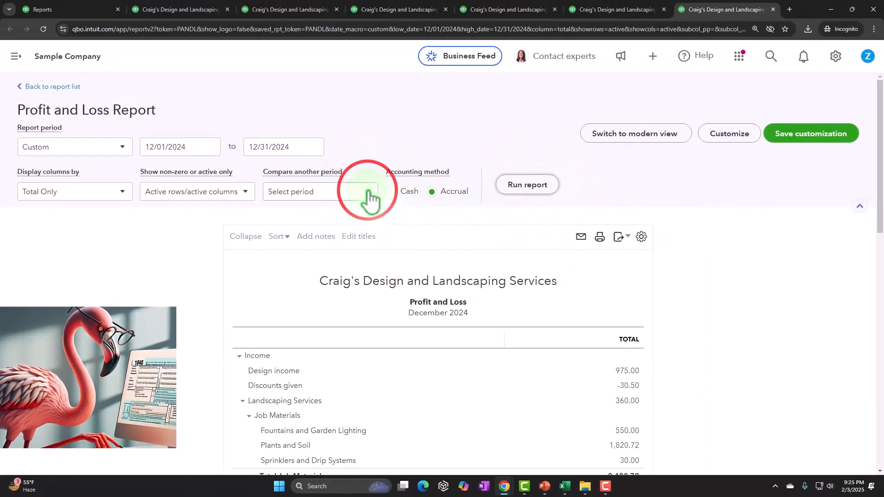
Add a previous period comparison with the Custom Period, $ change and % change options enabled, and run the report.
{"action": "left_click", "coordinate": [369, 192]}
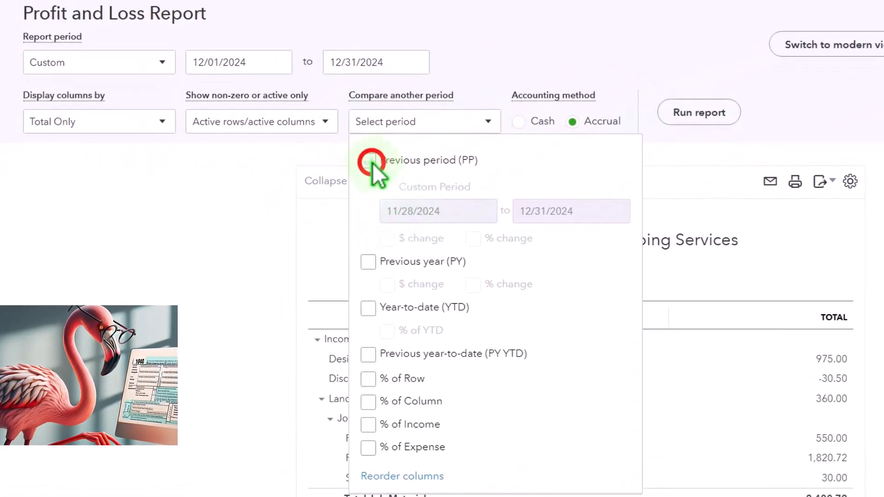
{"action": "left_click", "coordinate": [368, 161]}
{"action": "left_click", "coordinate": [386, 186]}
{"action": "left_click", "coordinate": [390, 239]}
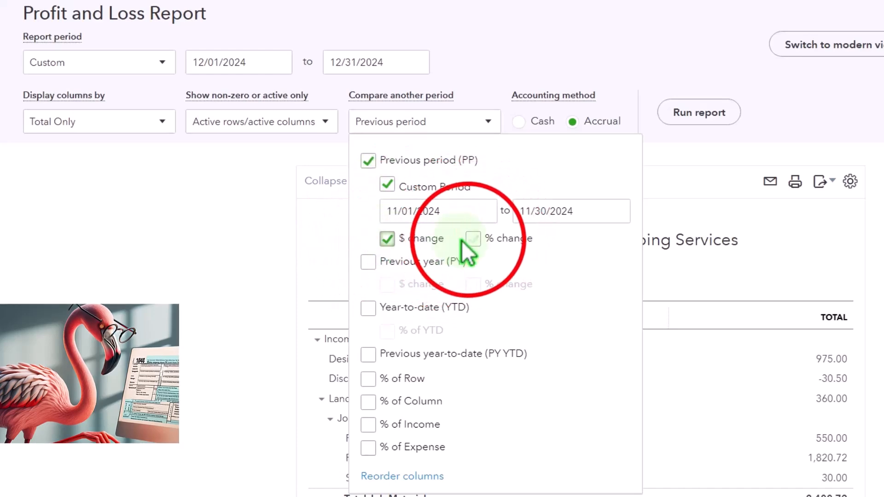
{"action": "left_click", "coordinate": [470, 239]}
{"action": "left_click", "coordinate": [688, 116]}
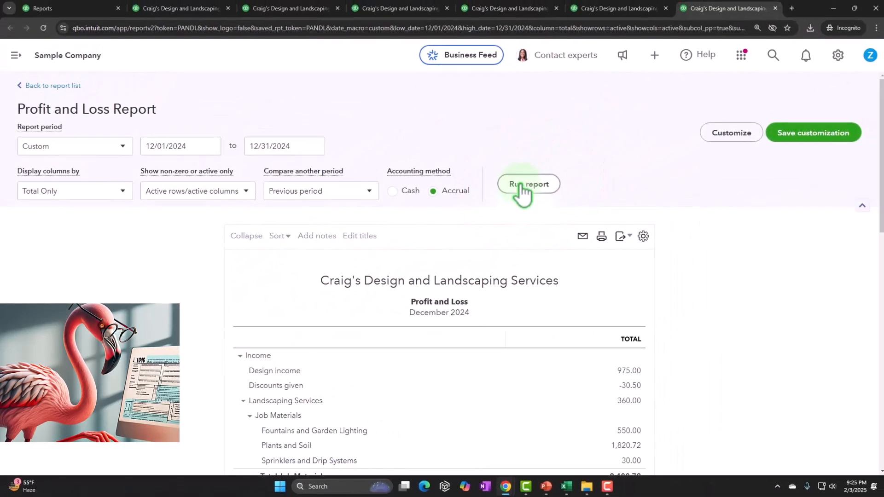
{"action": "scroll", "coordinate": [633, 148], "scroll_direction": "down", "scroll_amount": 3}
{"action": "scroll", "coordinate": [520, 194], "scroll_direction": "up", "scroll_amount": 3}
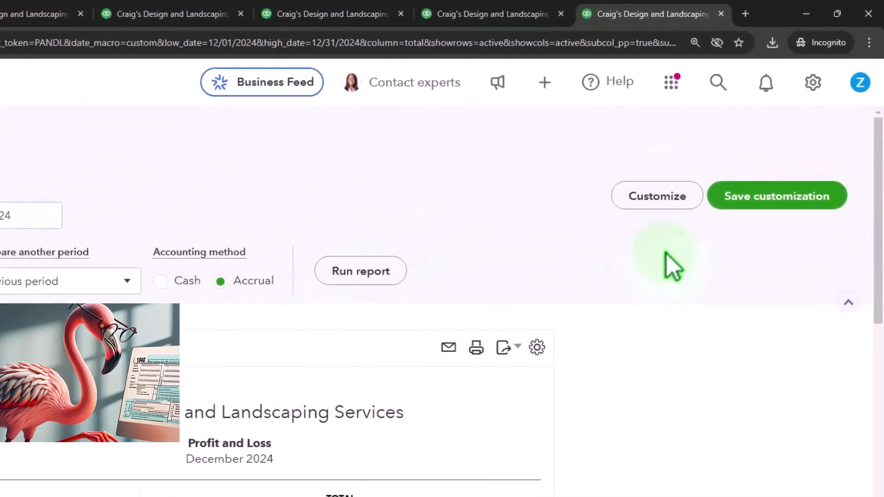
Customize the report's number format to omit cents and show negative numbers as (100) in red.
{"action": "left_click", "coordinate": [686, 184]}
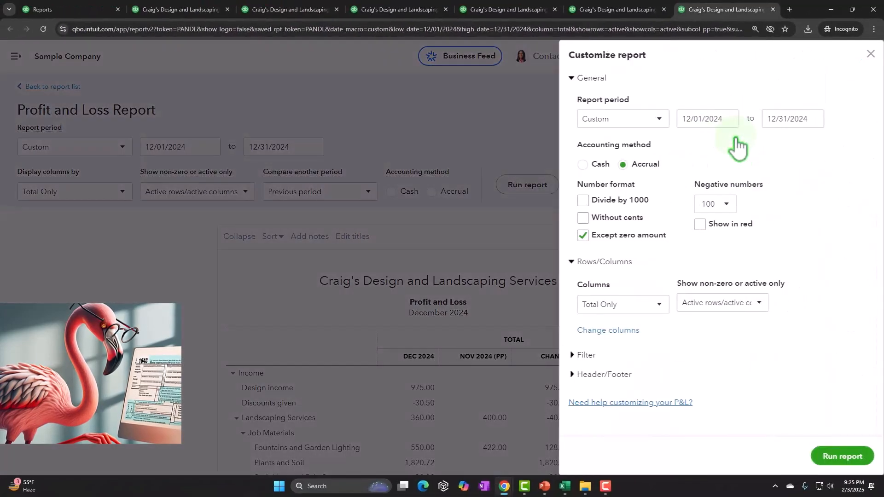
{"action": "left_click", "coordinate": [475, 302]}
{"action": "left_click", "coordinate": [663, 283]}
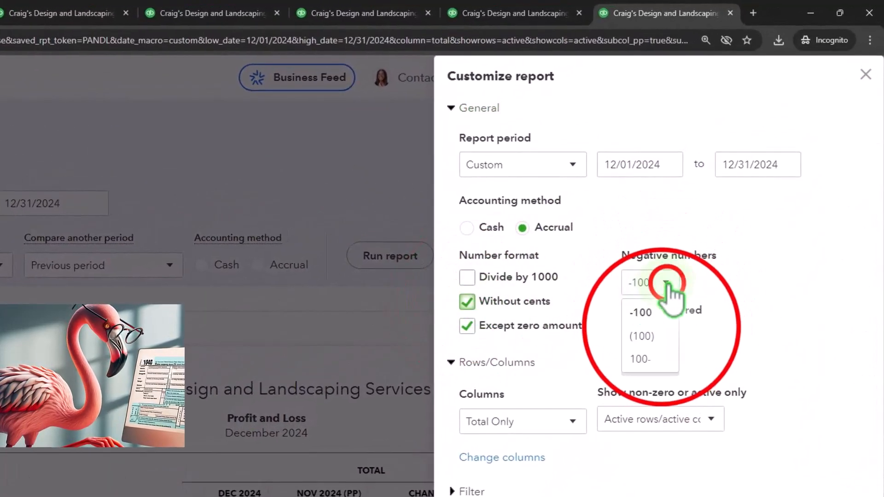
{"action": "left_click", "coordinate": [661, 332]}
{"action": "left_click", "coordinate": [629, 311]}
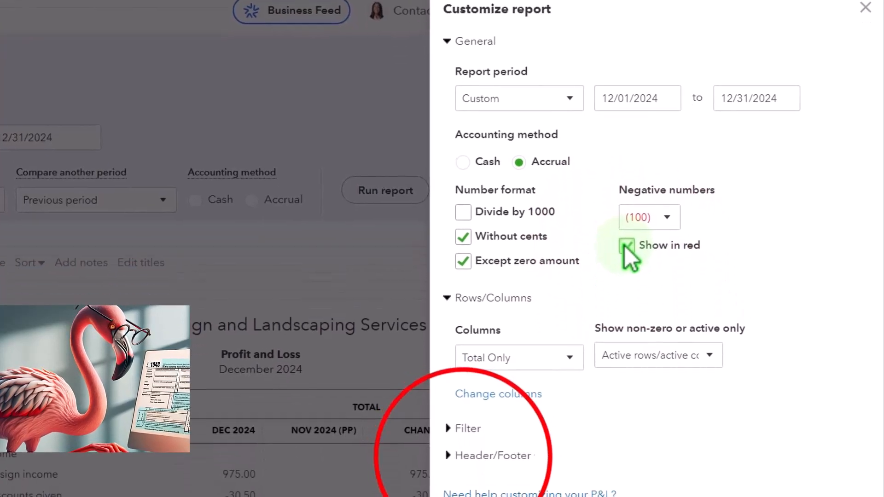
Change the report title in the header settings to "Income Statement Horizontal Analysis Months", correcting the misspelled words.
{"action": "left_click", "coordinate": [463, 353]}
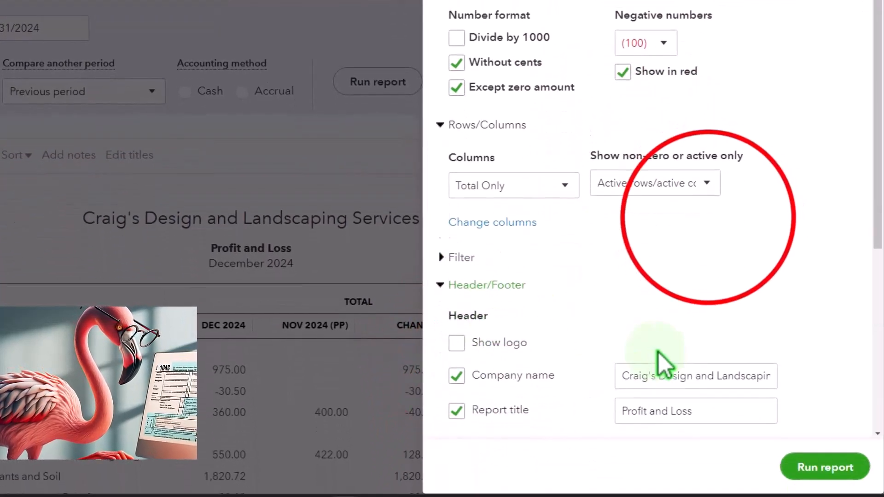
{"action": "scroll", "coordinate": [657, 352], "scroll_direction": "down", "scroll_amount": 3}
{"action": "left_click_drag", "start_coordinate": [709, 217], "coordinate": [434, 197]}
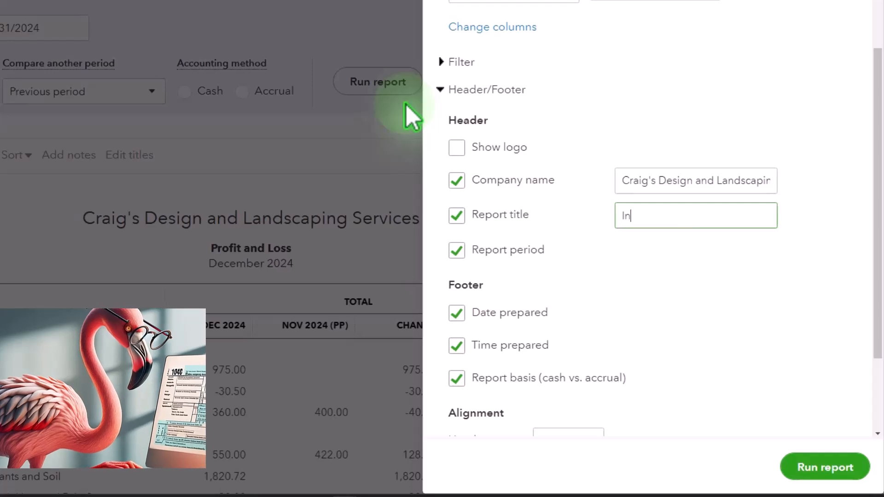
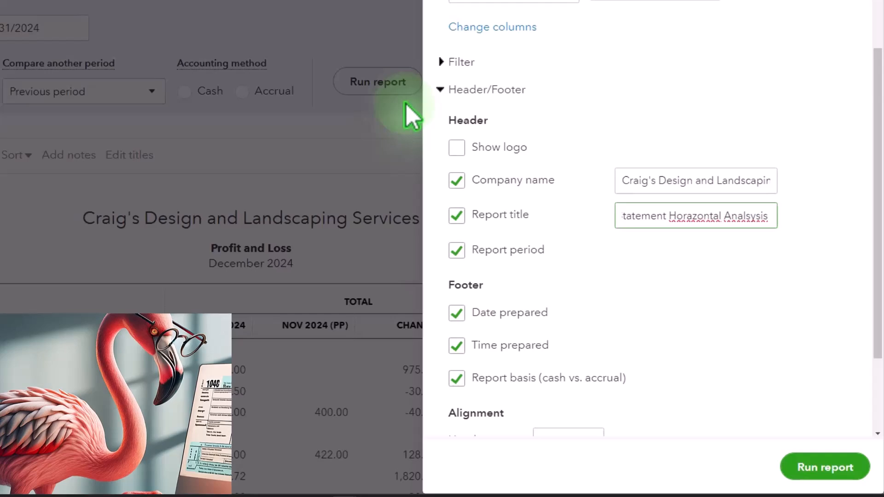
{"action": "left_click", "coordinate": [660, 214]}
{"action": "right_click", "coordinate": [697, 216]}
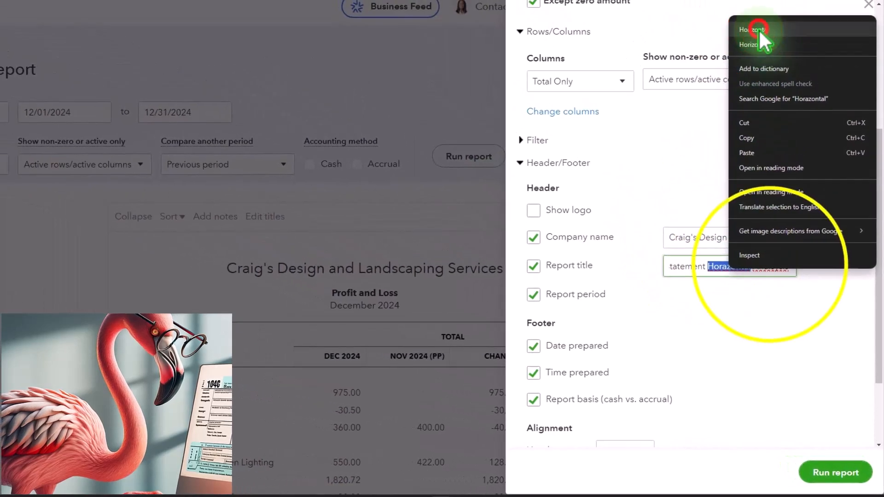
{"action": "left_click", "coordinate": [750, 15]}
{"action": "right_click", "coordinate": [770, 267]}
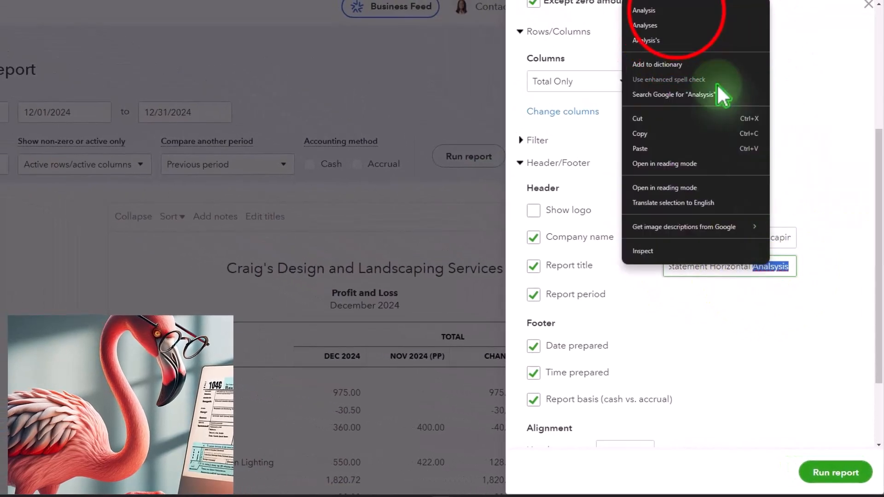
{"action": "left_click", "coordinate": [676, 10]}
{"action": "type", "text": "Ni"}
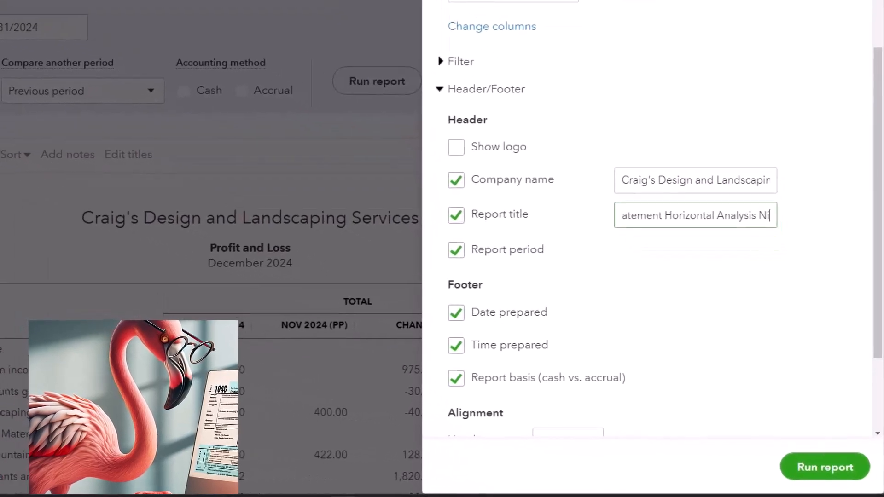
{"action": "key", "text": "BackSpace"}
{"action": "key", "text": "BackSpace"}
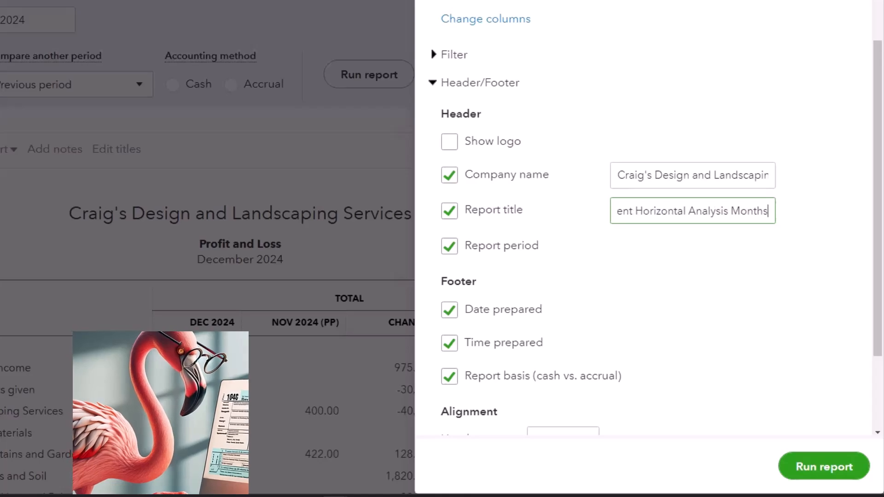
Remove the date prepared and time prepared from the report footer and run the customized report.
{"action": "left_click", "coordinate": [449, 309]}
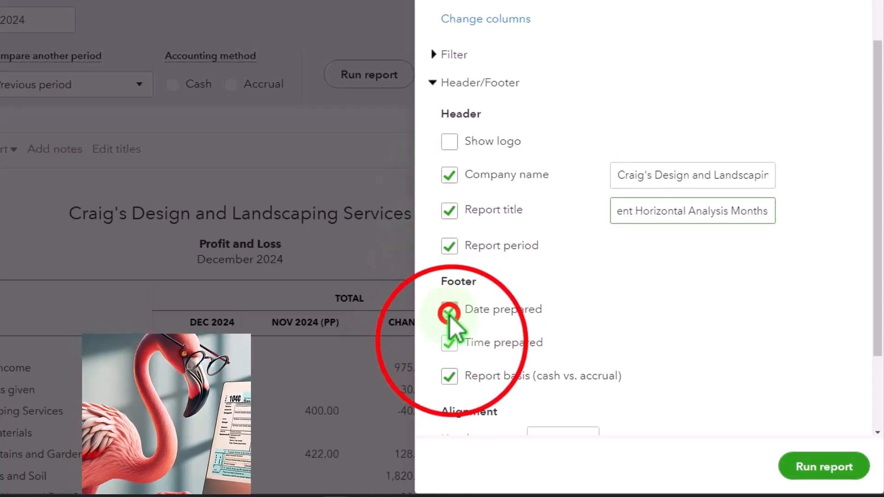
{"action": "left_click", "coordinate": [450, 343]}
{"action": "left_click", "coordinate": [823, 467]}
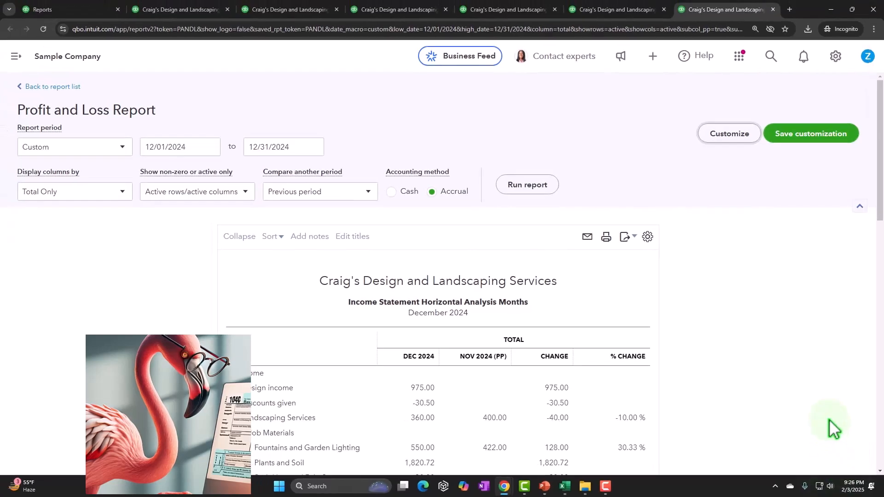
{"action": "scroll", "coordinate": [815, 415], "scroll_direction": "down", "scroll_amount": 3}
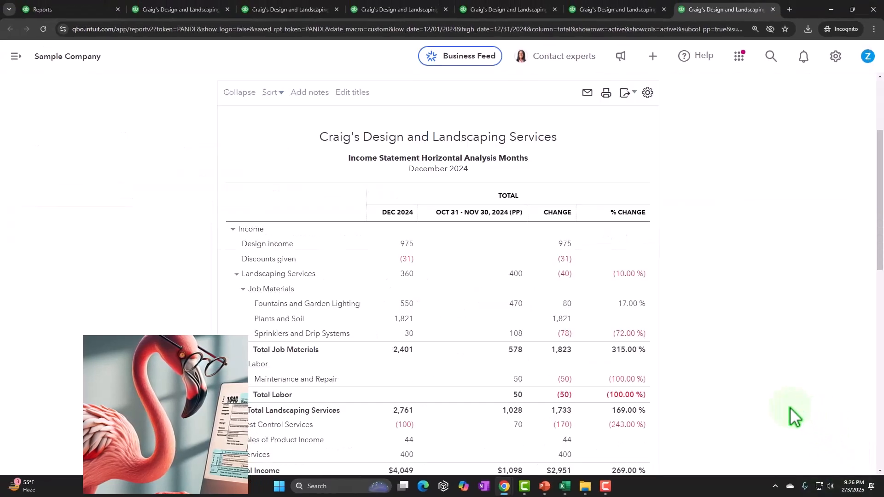
{"action": "scroll", "coordinate": [802, 262], "scroll_direction": "up", "scroll_amount": 3}
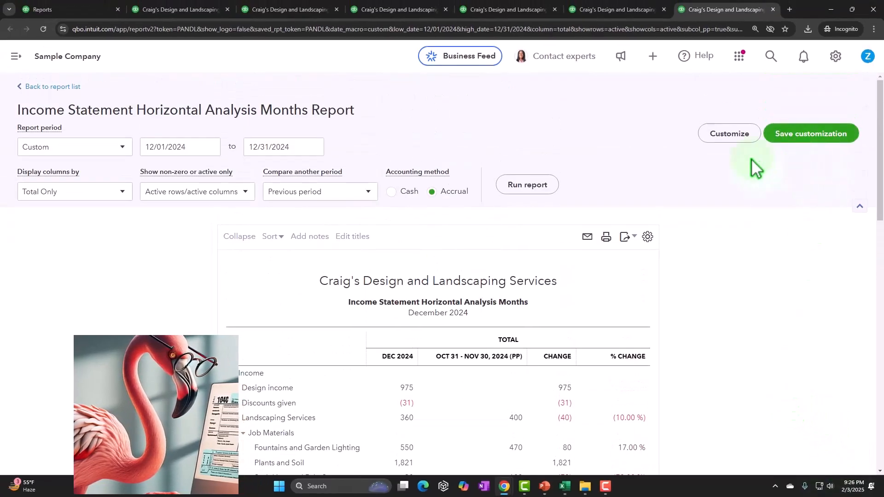
Save the customization as "7 Income Statement Horizontal Analysis Months" in the Month End group.
{"action": "left_click", "coordinate": [783, 138]}
{"action": "left_click", "coordinate": [709, 187]}
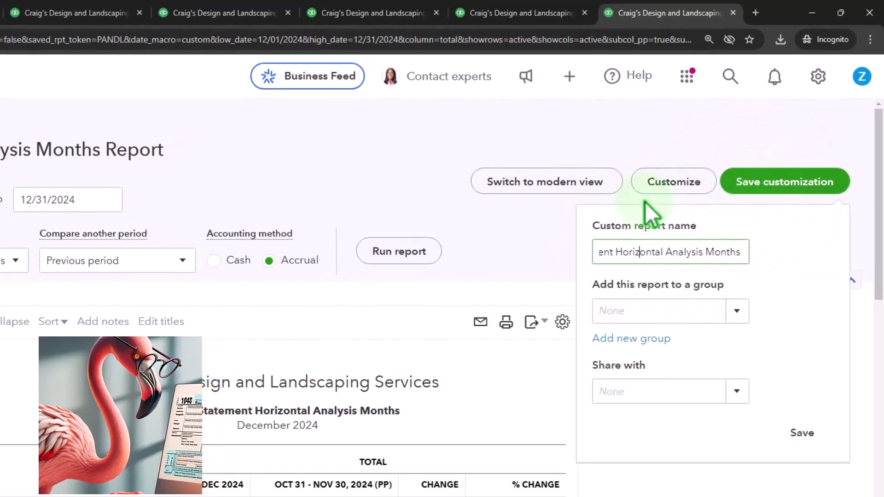
{"action": "key", "text": "Home"}
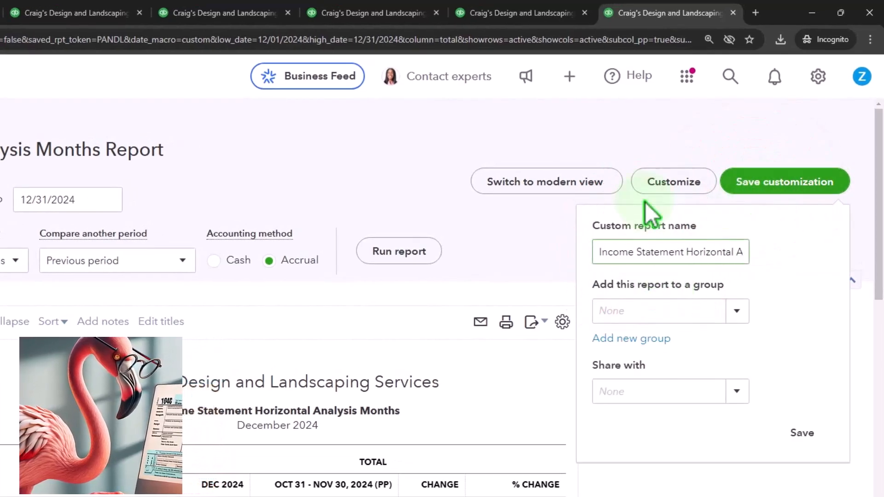
{"action": "type", "text": "7"}
{"action": "left_click", "coordinate": [731, 315]}
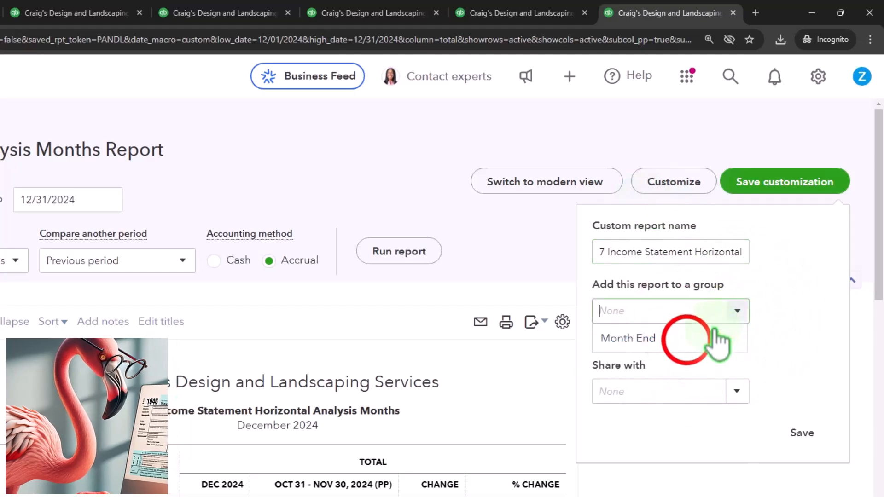
{"action": "left_click", "coordinate": [717, 339]}
{"action": "left_click", "coordinate": [802, 433]}
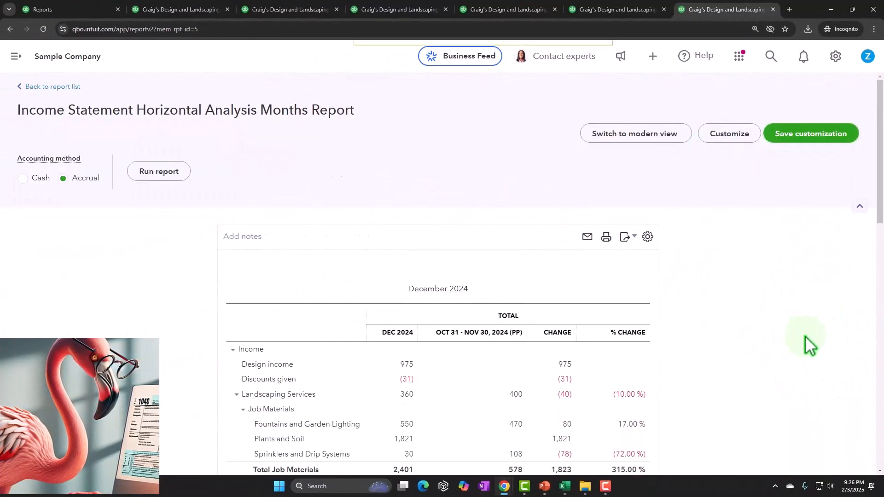
Dismiss the error dialog, export the report to Excel, and save the file under its suggested name in the Transfer folder.
{"action": "left_click", "coordinate": [648, 237]}
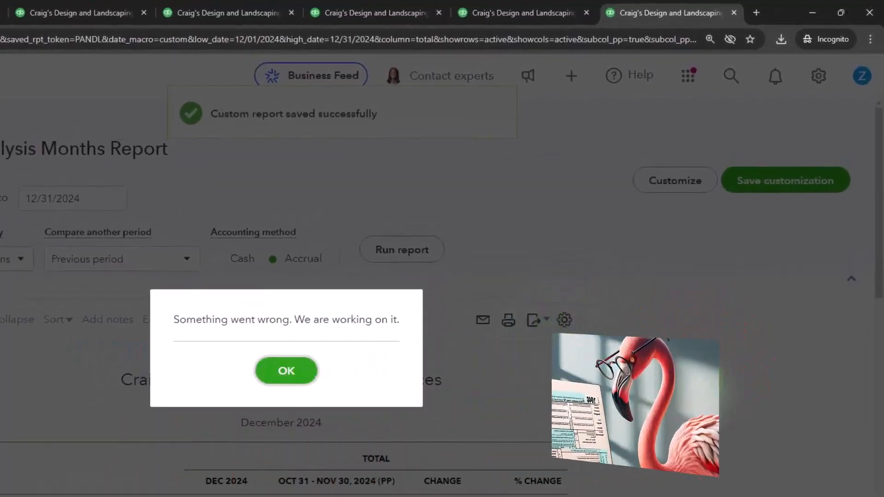
{"action": "left_click", "coordinate": [599, 445]}
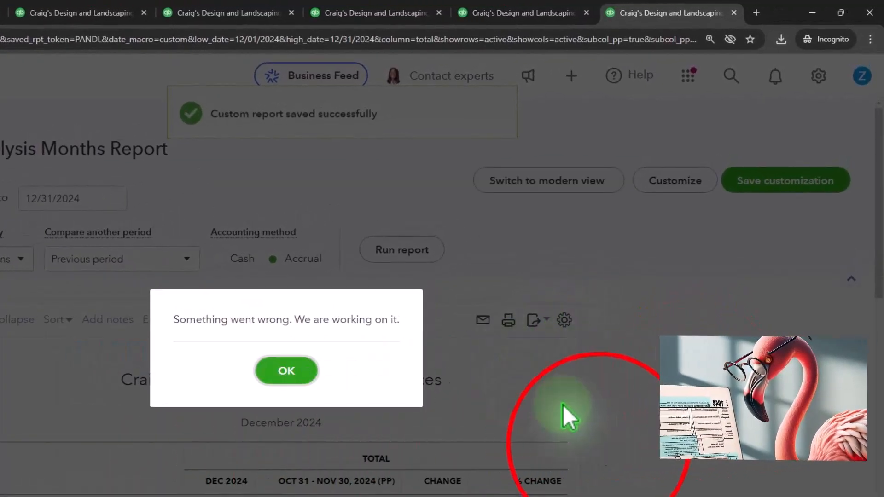
{"action": "left_click", "coordinate": [286, 370]}
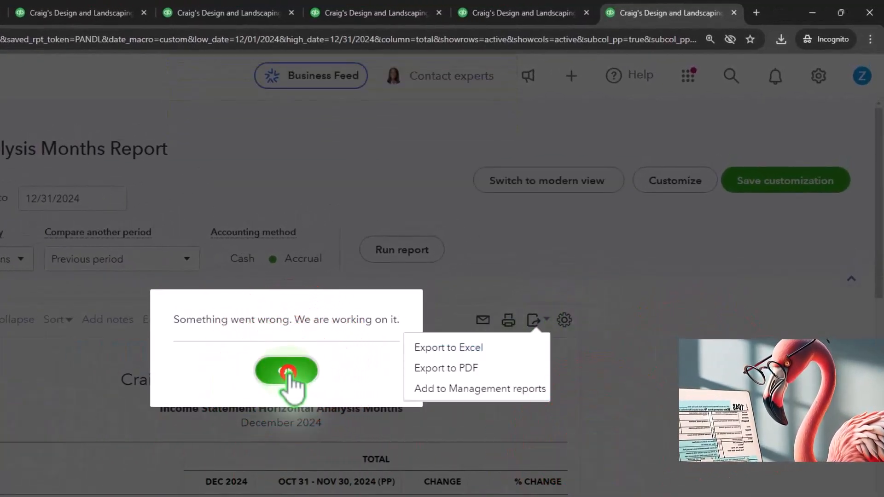
{"action": "left_click", "coordinate": [497, 351]}
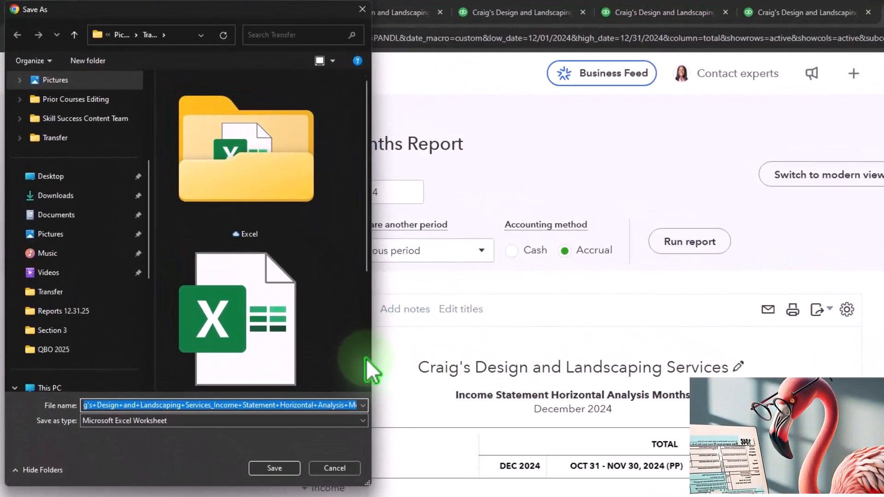
{"action": "scroll", "coordinate": [300, 276], "scroll_direction": "down", "scroll_amount": 3}
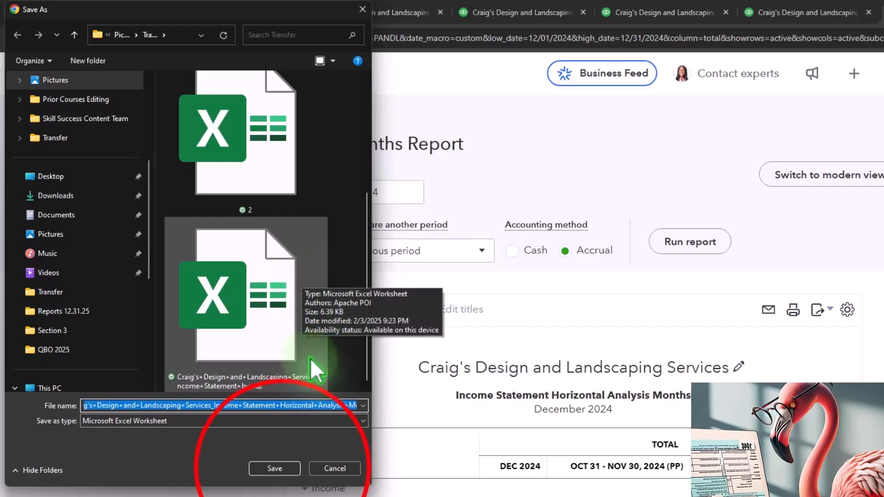
{"action": "left_click", "coordinate": [282, 468]}
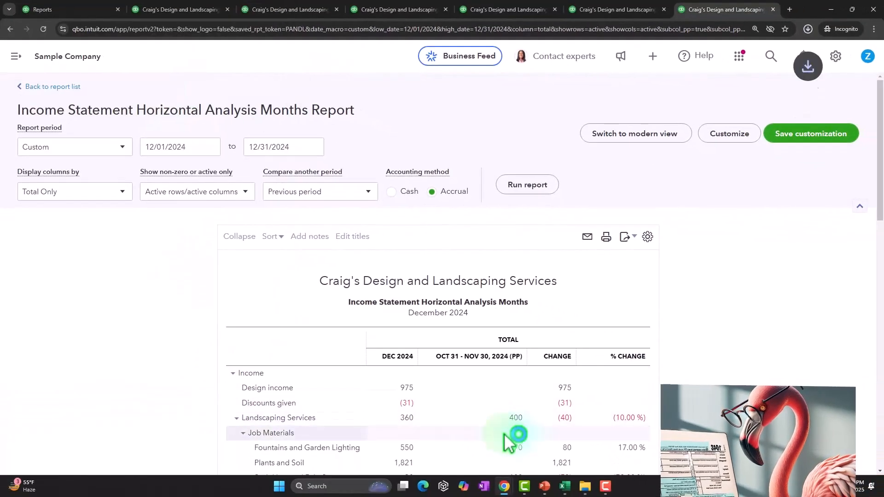
Switch to the Transfer folder in File Explorer and open the exported Income Statement Horizontal Analysis Months workbook in Excel.
{"action": "mouse_move", "coordinate": [585, 492]}
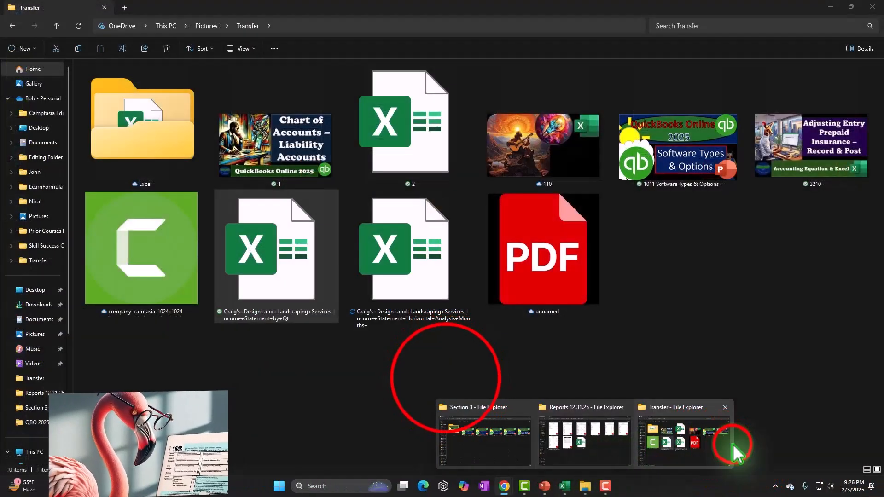
{"action": "left_click", "coordinate": [718, 438]}
{"action": "double_click", "coordinate": [509, 338]}
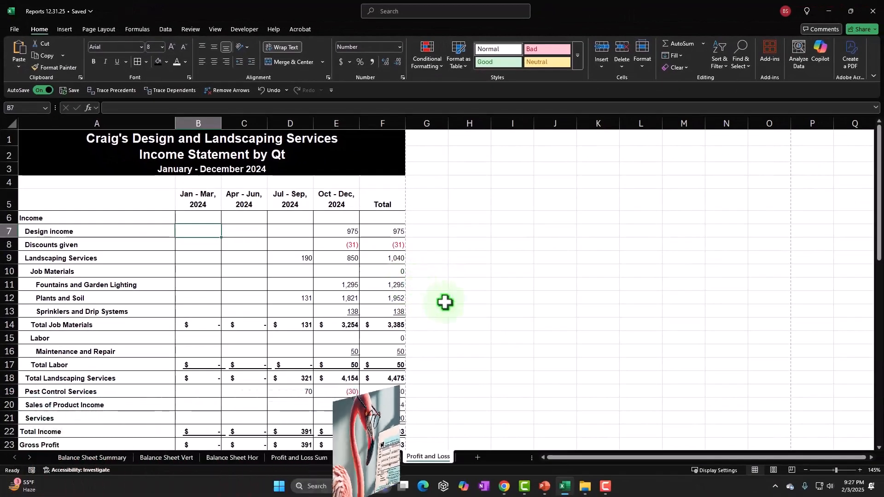
{"action": "left_click", "coordinate": [446, 303]}
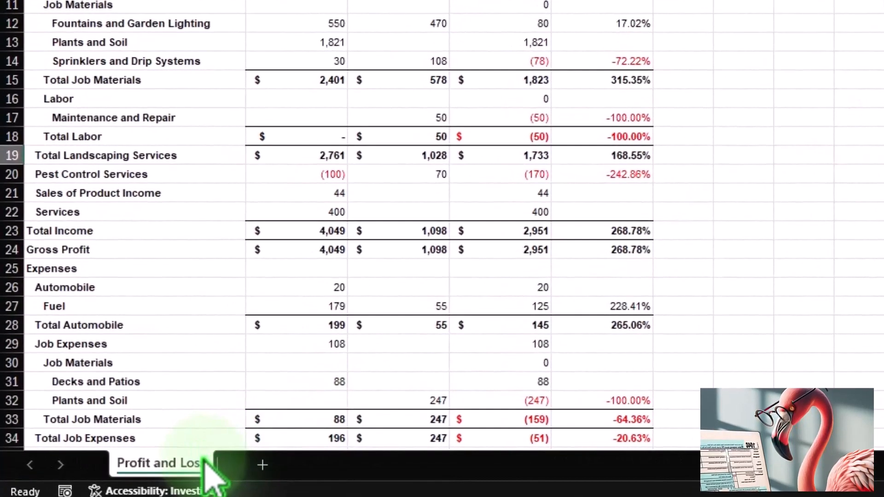
Copy the Profit and Loss sheet of the exported report into the Reports 12.31.25.xlsx workbook, keeping the original.
{"action": "right_click", "coordinate": [198, 472]}
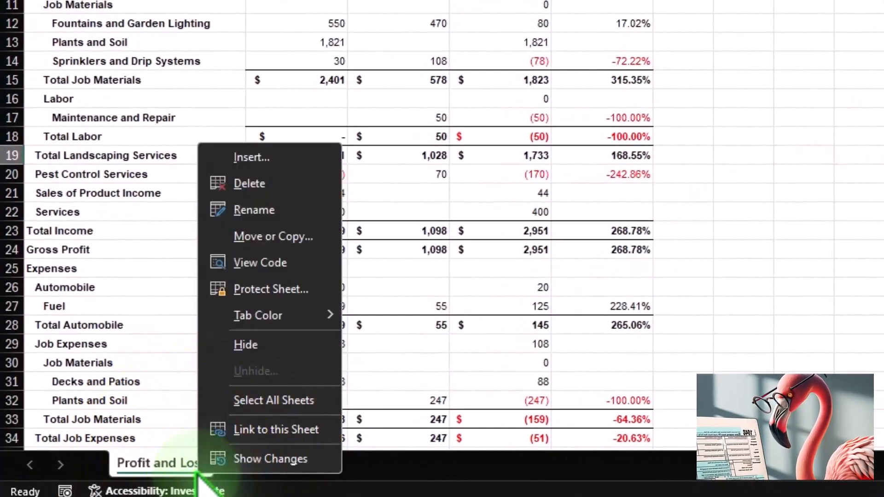
{"action": "left_click", "coordinate": [290, 236]}
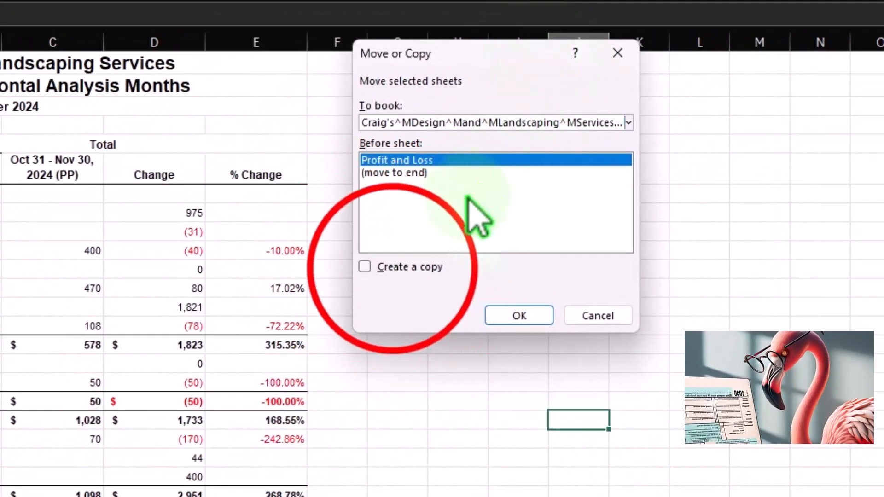
{"action": "left_click", "coordinate": [138, 355]}
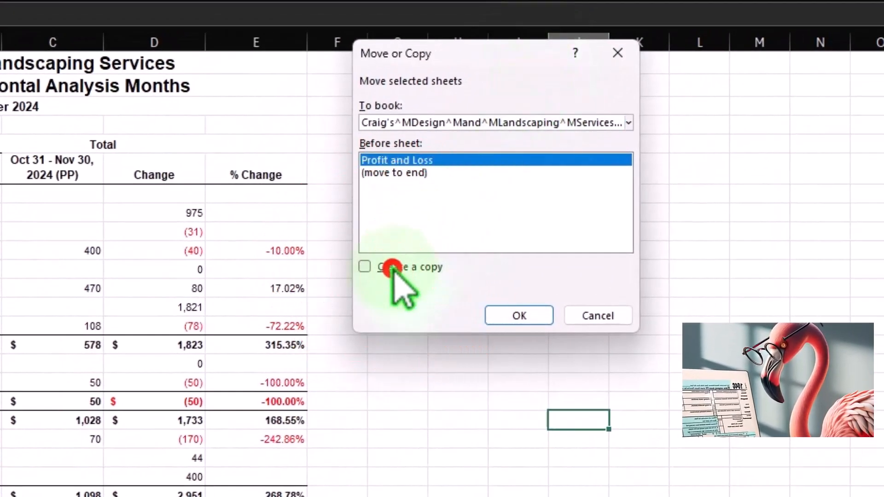
{"action": "left_click", "coordinate": [629, 123]}
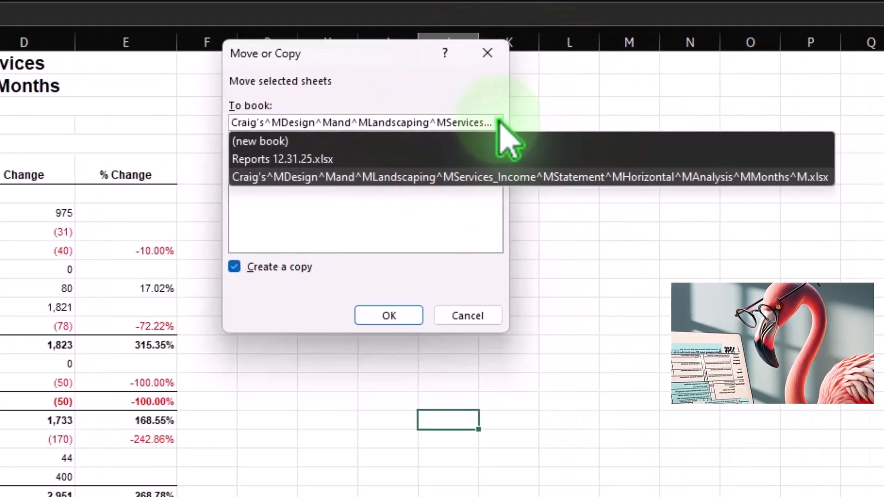
{"action": "left_click", "coordinate": [396, 159]}
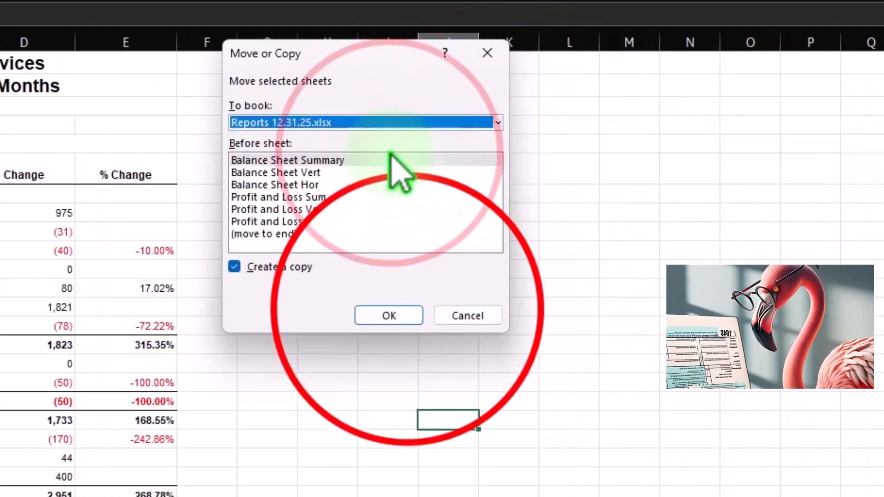
{"action": "left_click", "coordinate": [410, 305]}
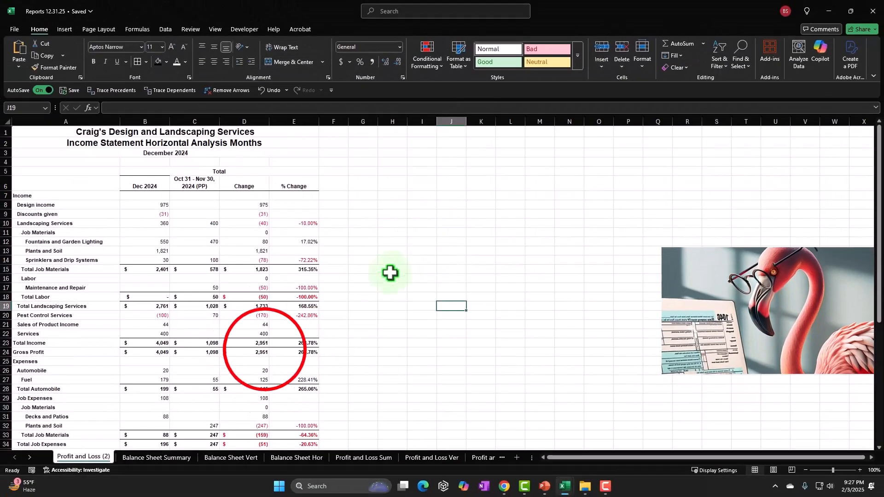
{"action": "left_click", "coordinate": [264, 352]}
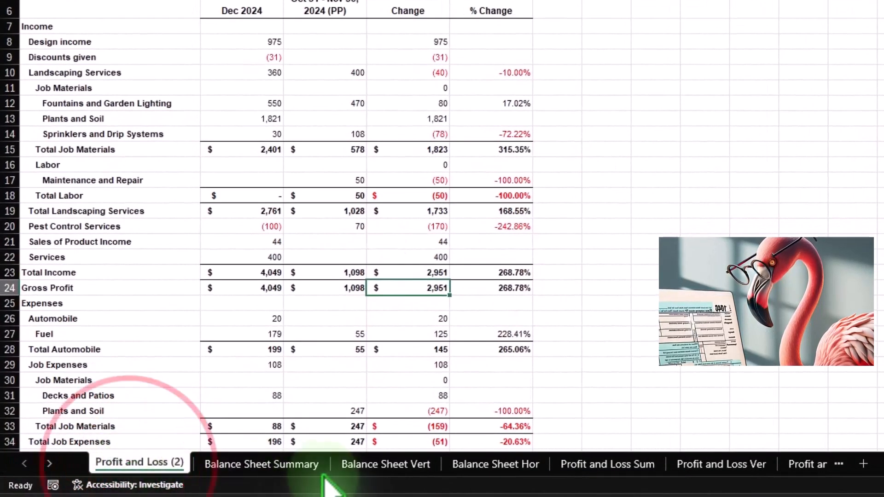
Move the copied Profit and Loss (2) sheet to the end of the workbook and rename it "P& Hor".
{"action": "left_click_drag", "start_coordinate": [800, 459], "coordinate": [862, 465]}
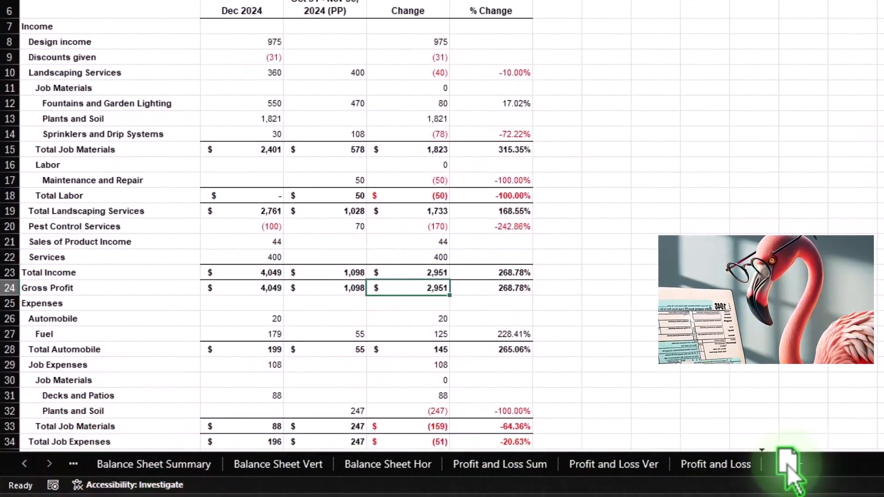
{"action": "left_click_drag", "start_coordinate": [787, 465], "coordinate": [787, 465]}
{"action": "double_click", "coordinate": [703, 463]}
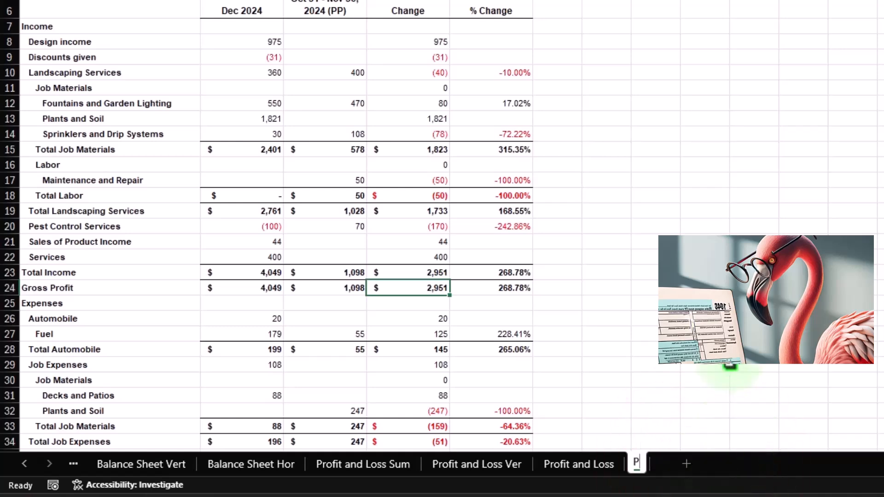
{"action": "type", "text": "P"}
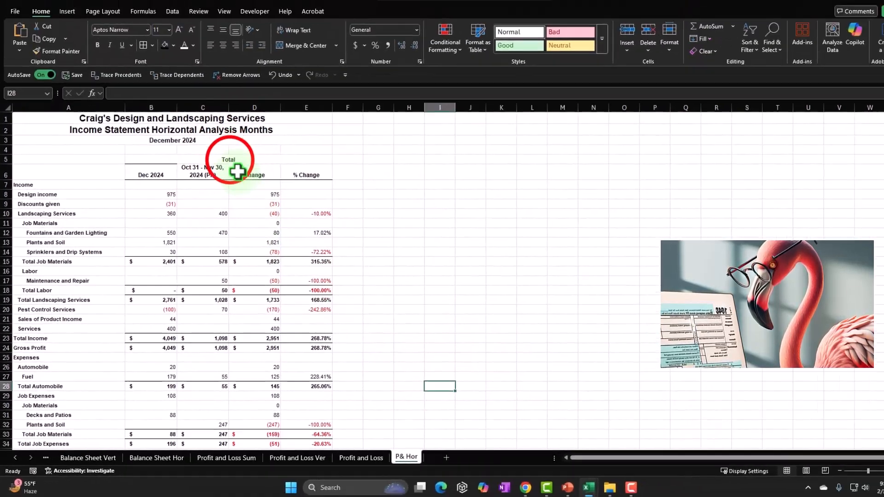
Display the P& Hor sheet in Page Layout view and return it to Normal view to reveal the page break lines.
{"action": "left_click", "coordinate": [221, 171]}
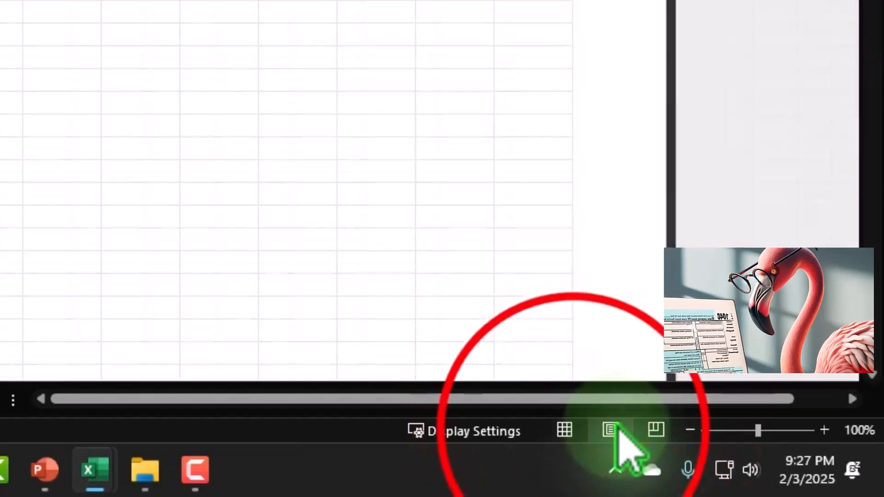
{"action": "left_click", "coordinate": [564, 430]}
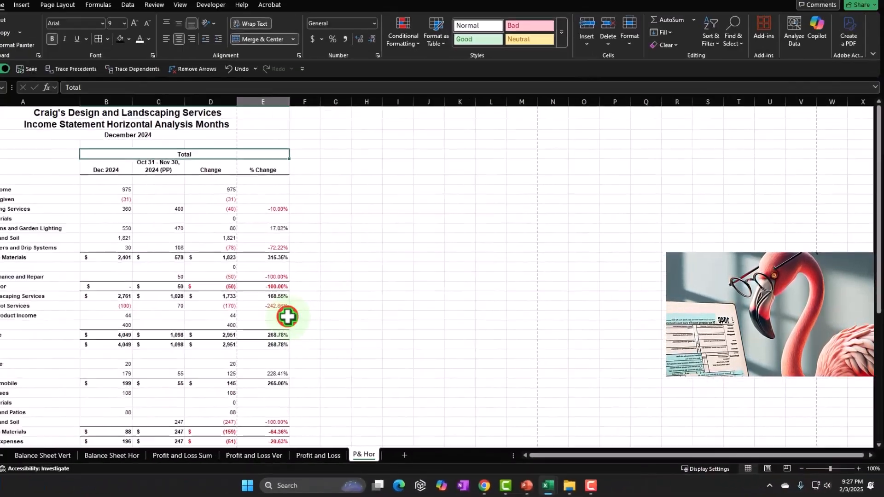
{"action": "left_click", "coordinate": [286, 316]}
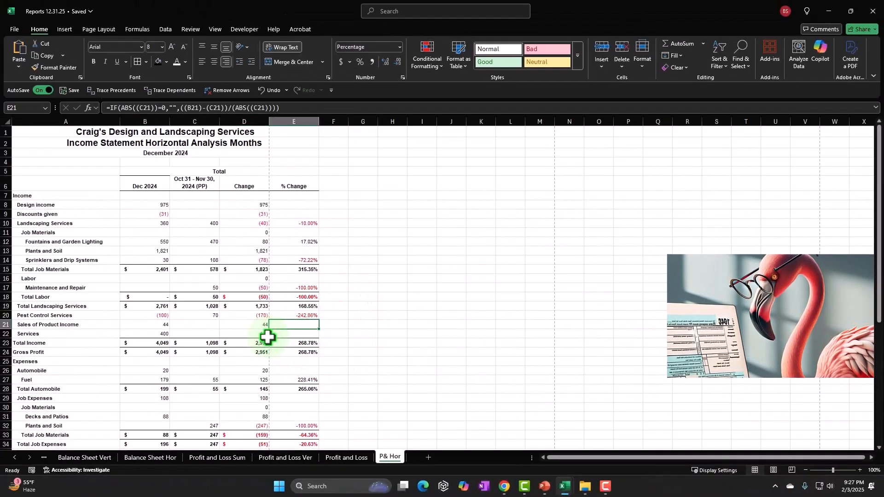
{"action": "scroll", "coordinate": [167, 340], "scroll_direction": "up", "scroll_amount": 2}
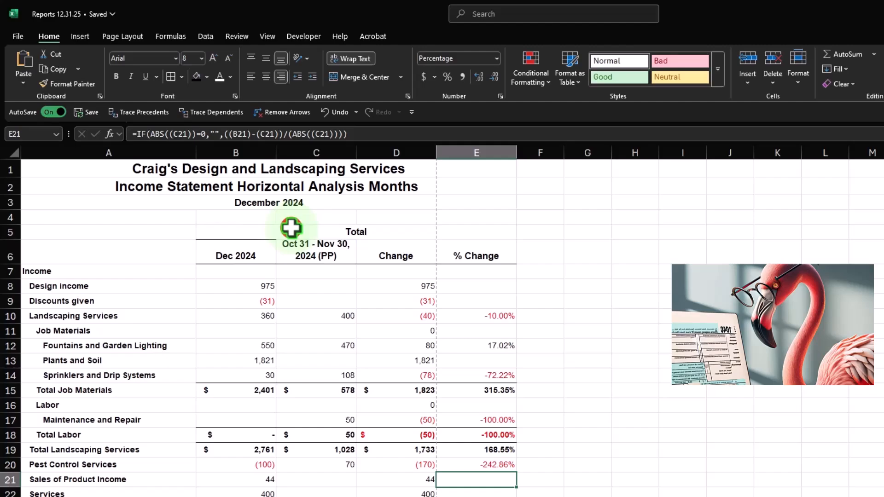
Delete row 5, which holds the merged "Total" heading above the column headers.
{"action": "left_click", "coordinate": [235, 186]}
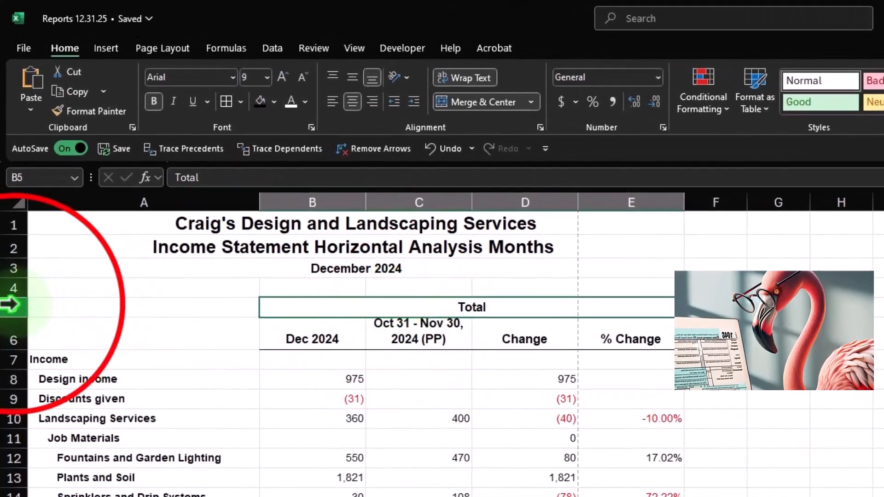
{"action": "left_click", "coordinate": [9, 305]}
{"action": "right_click", "coordinate": [73, 305]}
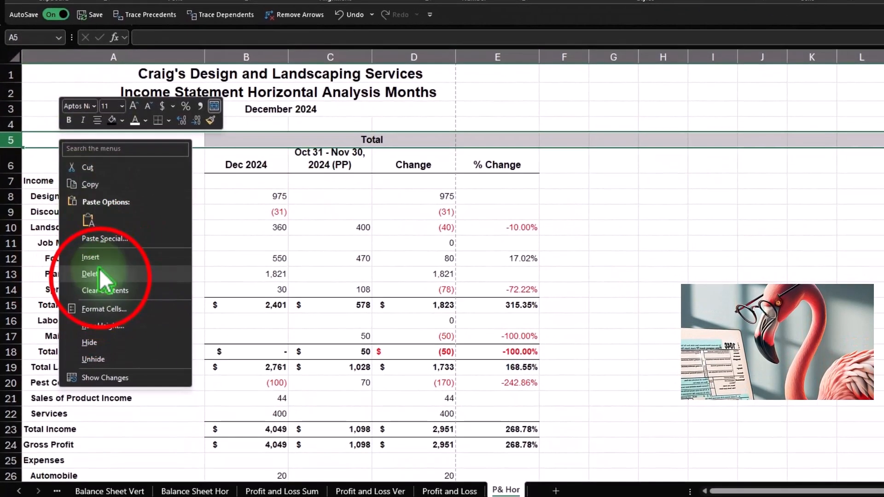
{"action": "left_click", "coordinate": [100, 274]}
{"action": "left_click", "coordinate": [137, 301]}
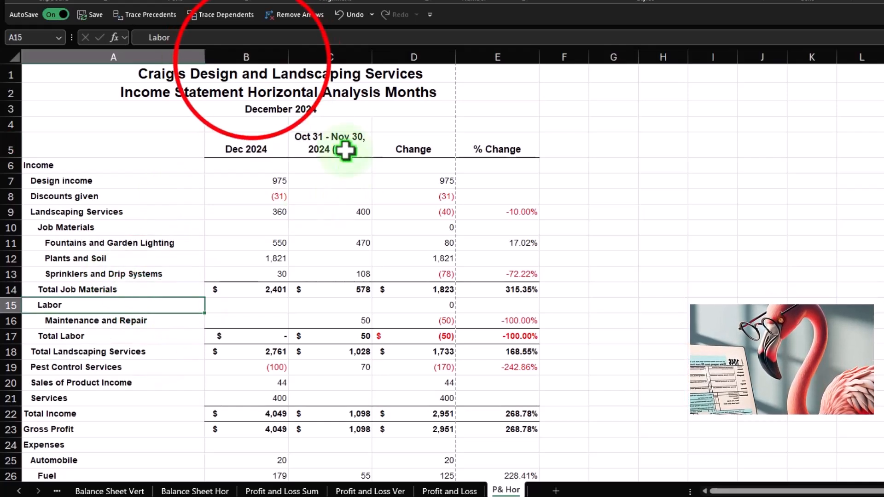
Narrow columns B through E to an equal width and widen column A slightly so the report fits one page across.
{"action": "left_click_drag", "start_coordinate": [253, 56], "coordinate": [522, 62]}
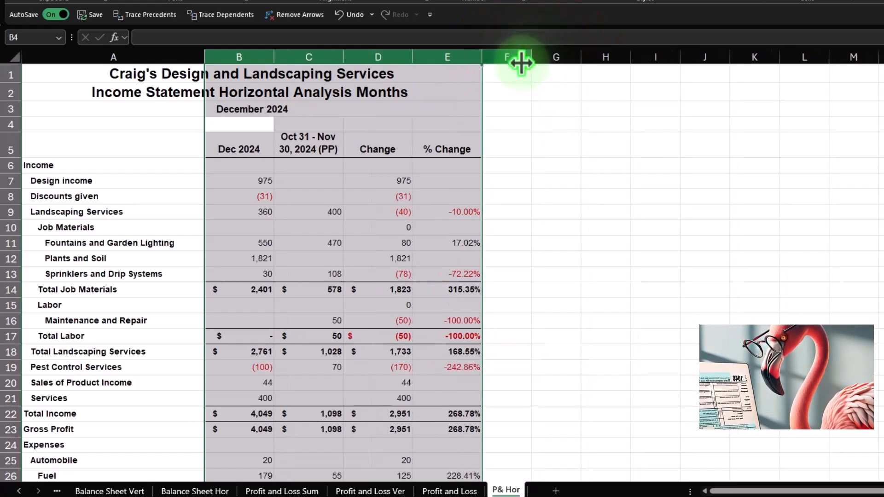
{"action": "left_click", "coordinate": [556, 149]}
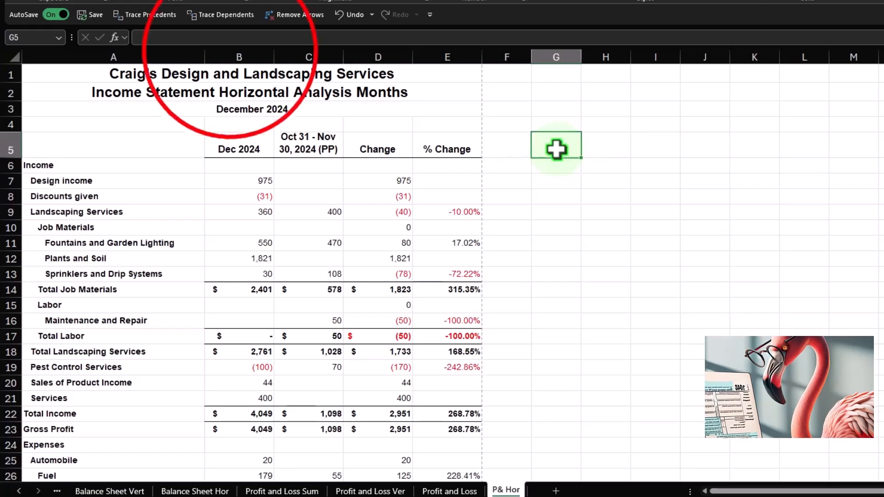
{"action": "left_click_drag", "start_coordinate": [253, 57], "coordinate": [436, 50]}
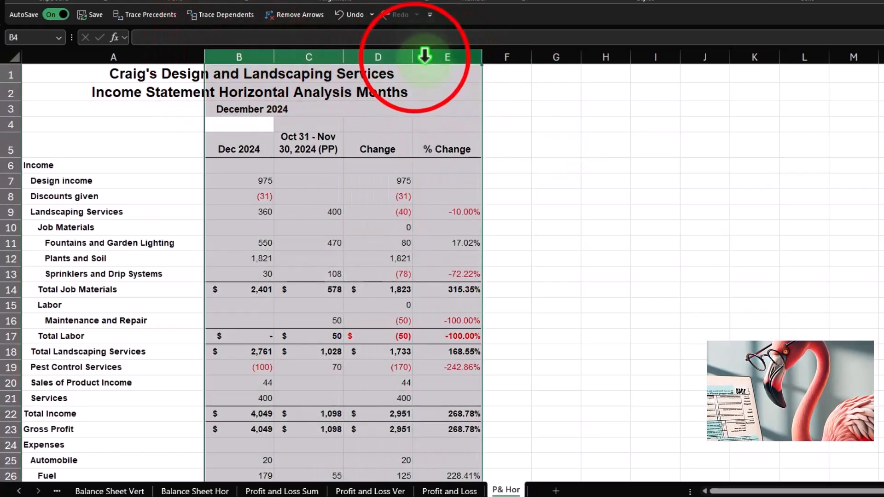
{"action": "left_click", "coordinate": [364, 152]}
{"action": "left_click", "coordinate": [301, 181]}
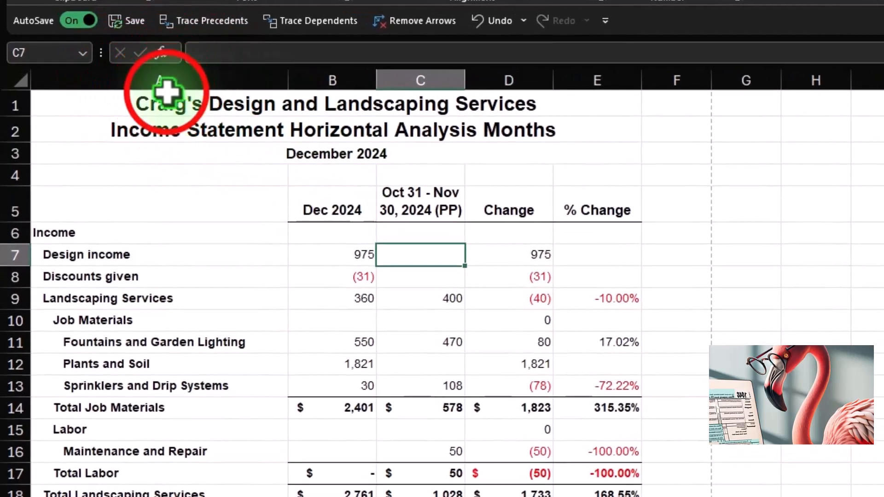
{"action": "left_click_drag", "start_coordinate": [85, 87], "coordinate": [498, 142]}
{"action": "left_click", "coordinate": [612, 192]}
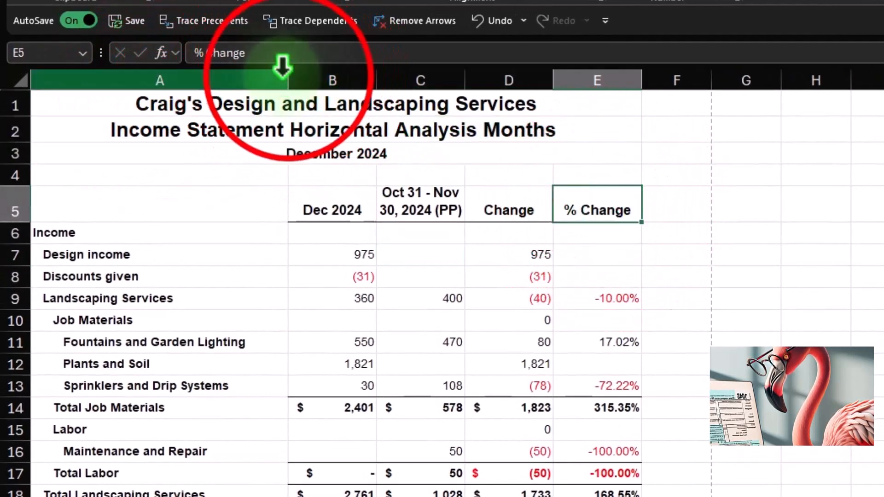
{"action": "left_click_drag", "start_coordinate": [287, 75], "coordinate": [303, 75]}
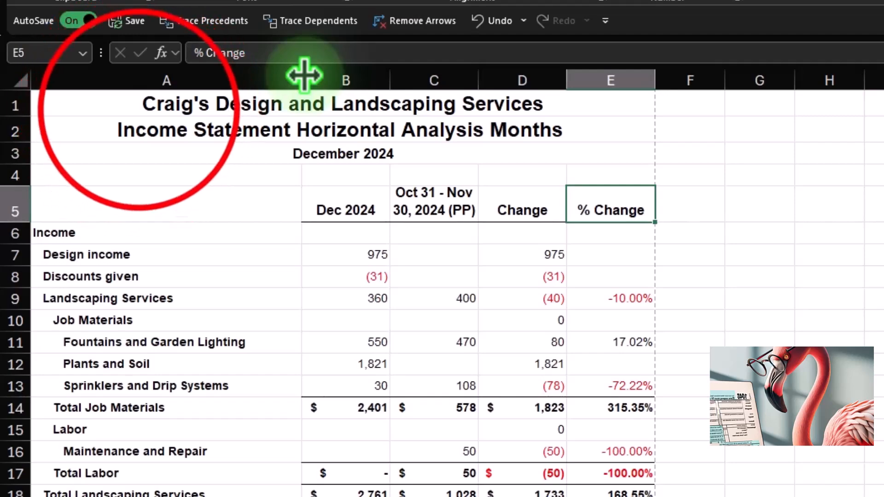
Format the report title block in A1:E3 with a black fill and white font.
{"action": "left_click_drag", "start_coordinate": [173, 99], "coordinate": [576, 154]}
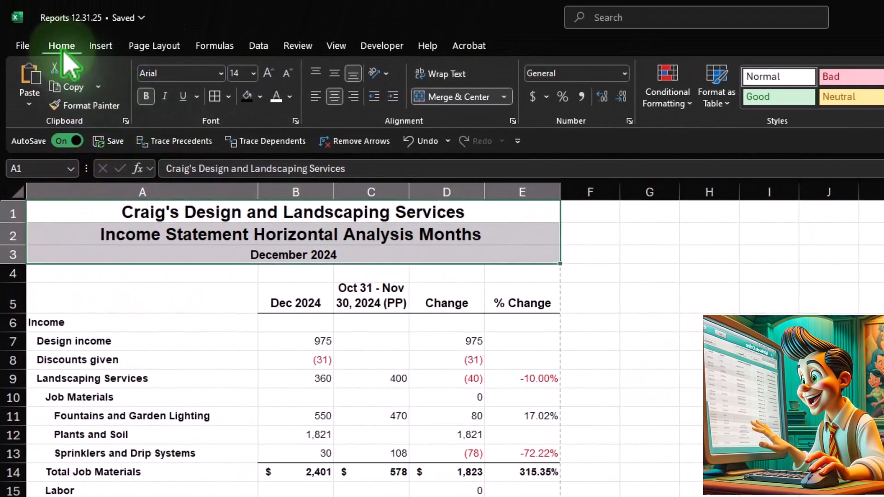
{"action": "left_click", "coordinate": [246, 97]}
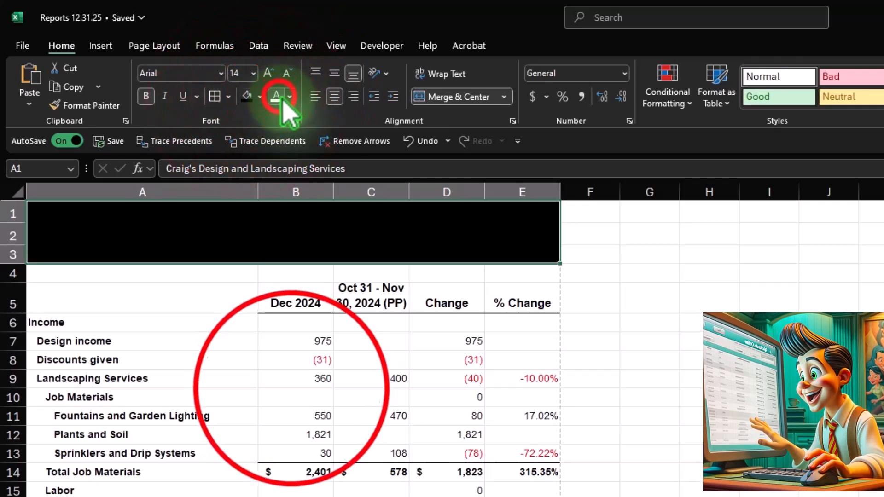
{"action": "left_click", "coordinate": [277, 97]}
{"action": "left_click", "coordinate": [303, 392]}
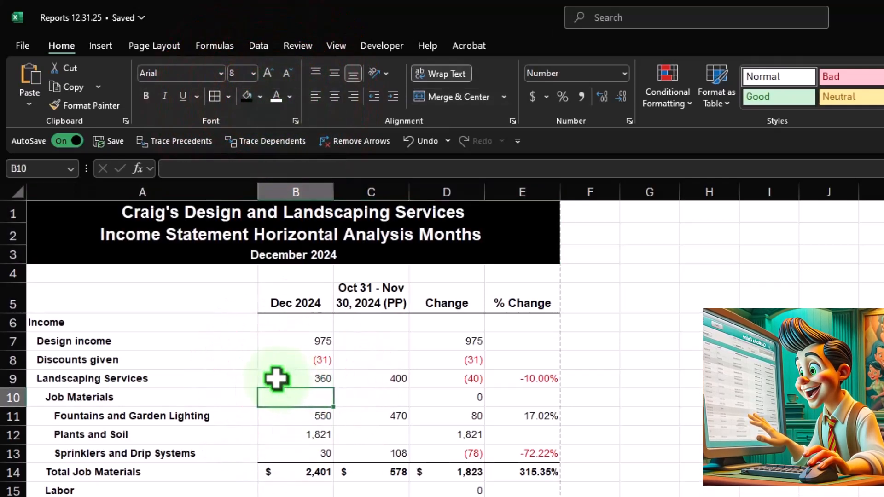
Underline the figures in columns B to E for rows 13, 16–17, 21–22, 26, 31–32, 37, 44–46 and 49–51.
{"action": "left_click_drag", "start_coordinate": [315, 454], "coordinate": [516, 454]}
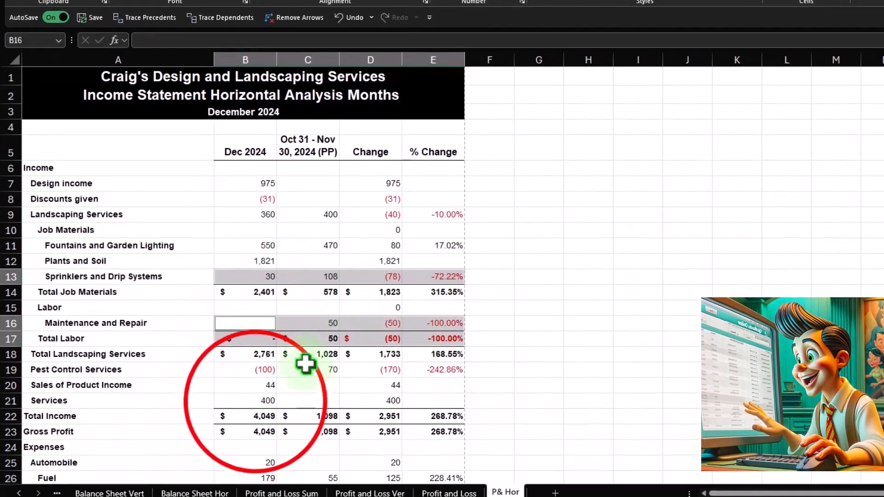
{"action": "scroll", "coordinate": [423, 405], "scroll_direction": "down", "scroll_amount": 4}
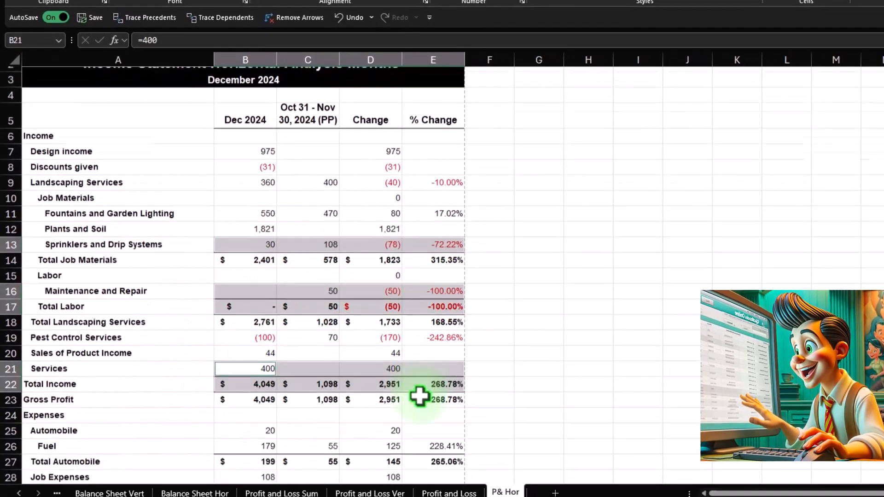
{"action": "left_click_drag", "start_coordinate": [263, 292], "coordinate": [349, 297]}
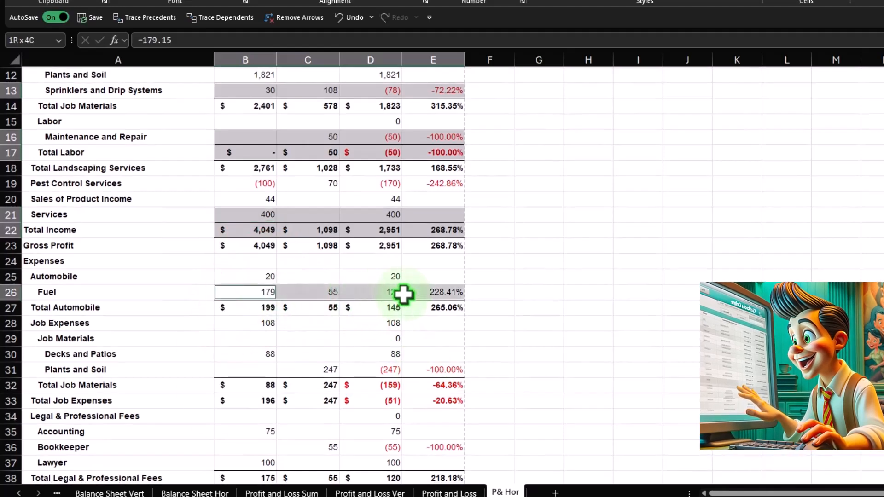
{"action": "left_click_drag", "start_coordinate": [265, 370], "coordinate": [423, 382]}
{"action": "scroll", "coordinate": [414, 367], "scroll_direction": "down", "scroll_amount": 4}
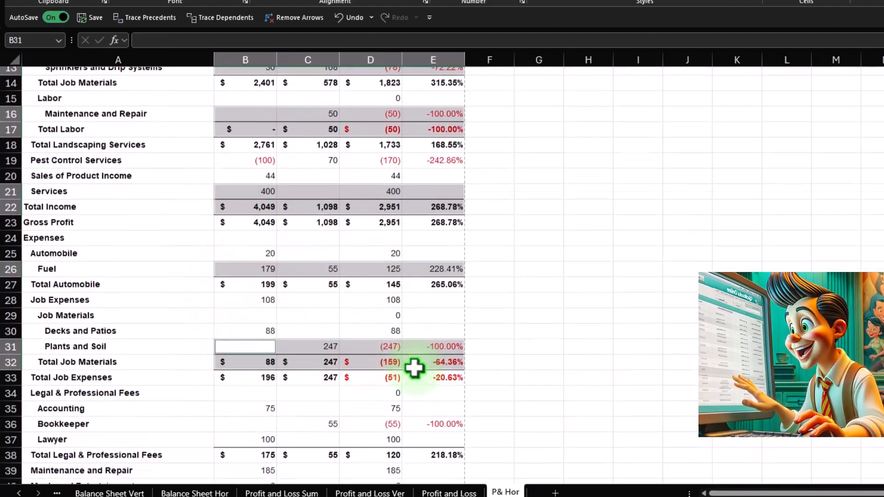
{"action": "left_click_drag", "start_coordinate": [260, 281], "coordinate": [407, 277]}
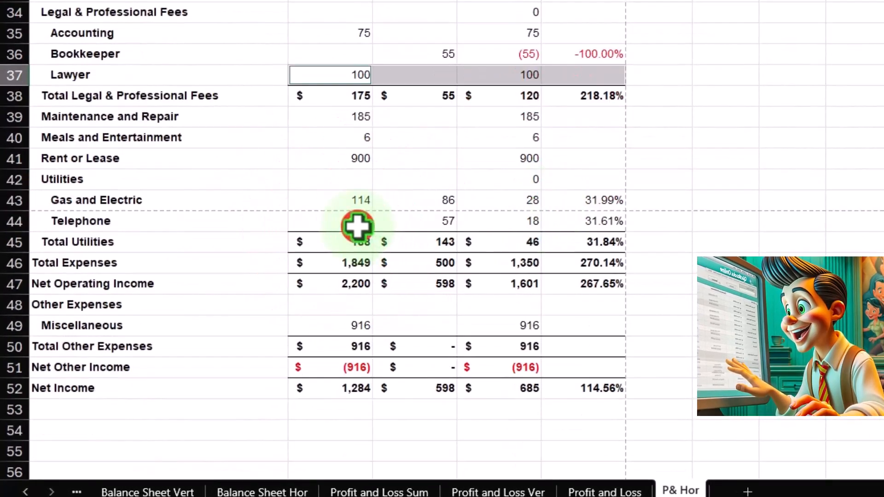
{"action": "left_click_drag", "start_coordinate": [358, 225], "coordinate": [553, 231]}
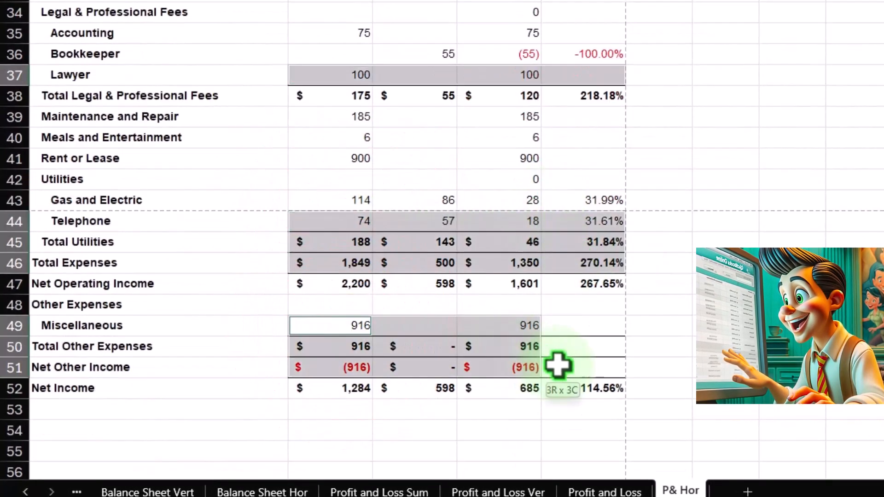
{"action": "scroll", "coordinate": [565, 364], "scroll_direction": "up", "scroll_amount": 11}
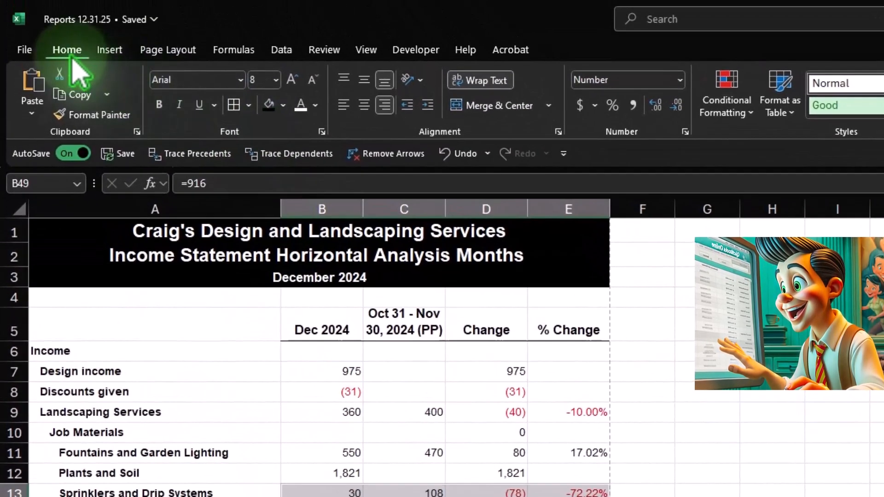
{"action": "left_click", "coordinate": [199, 105]}
{"action": "scroll", "coordinate": [245, 481], "scroll_direction": "down", "scroll_amount": 12}
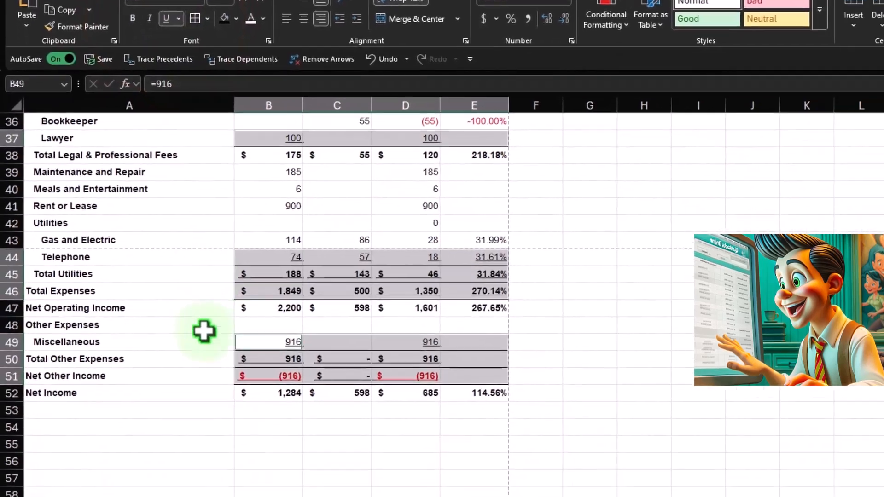
{"action": "scroll", "coordinate": [204, 331], "scroll_direction": "up", "scroll_amount": 12}
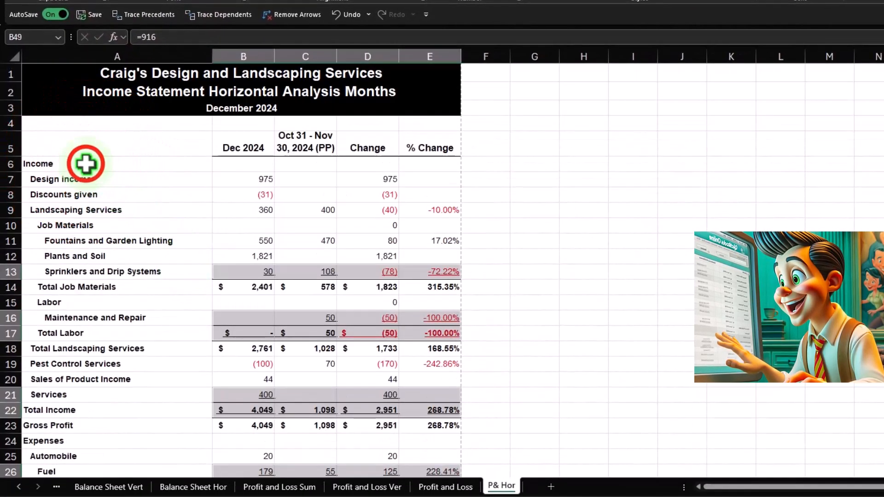
Apply all borders to the income statement body in A6:E52, from the Income row through Net Income.
{"action": "left_click_drag", "start_coordinate": [86, 164], "coordinate": [452, 445]}
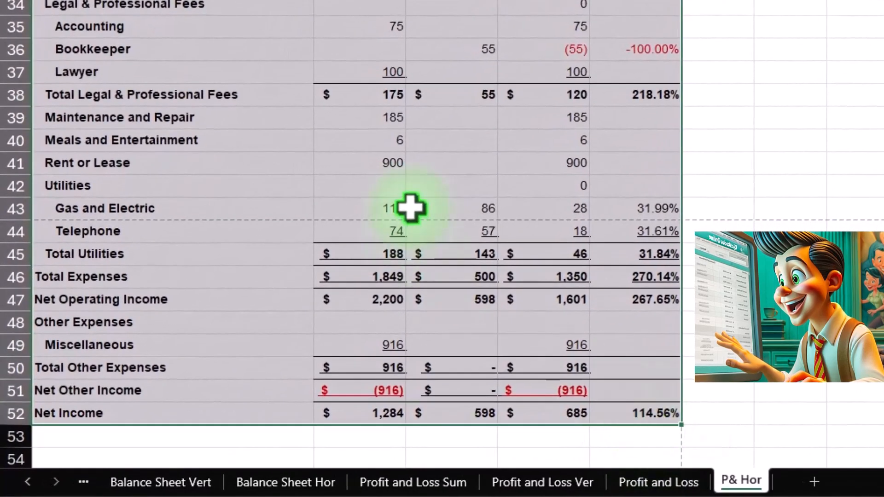
{"action": "scroll", "coordinate": [411, 208], "scroll_direction": "up", "scroll_amount": 10}
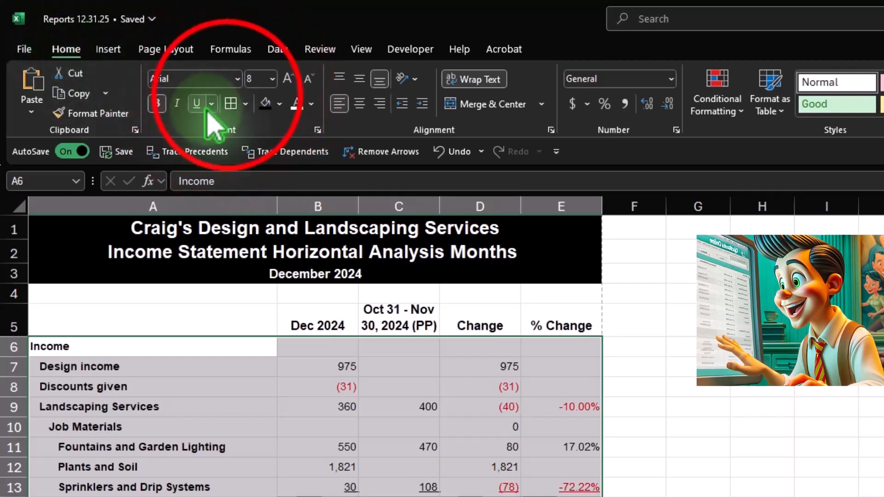
{"action": "left_click", "coordinate": [230, 101]}
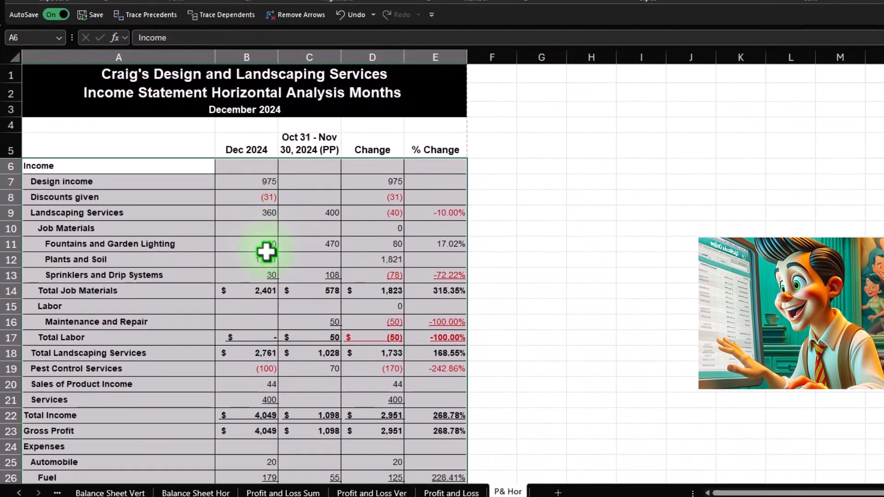
{"action": "left_click", "coordinate": [267, 242]}
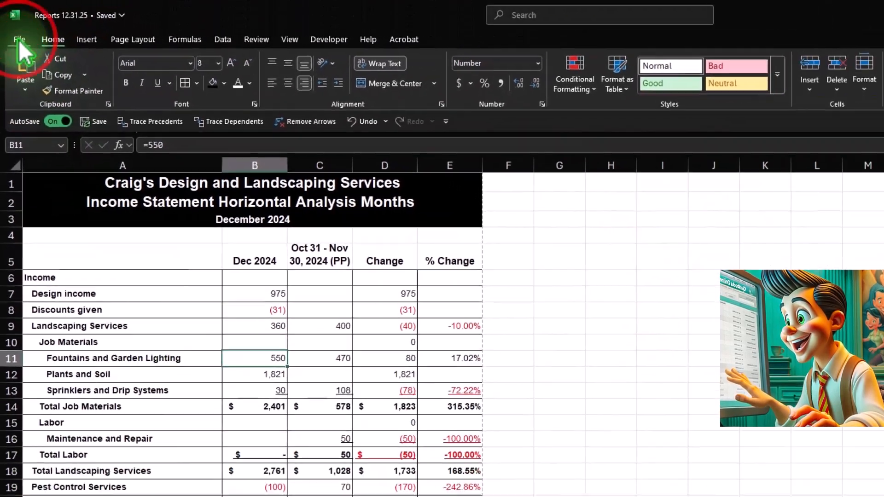
Open the print preview and bring up the options for which part of the workbook to print.
{"action": "left_click", "coordinate": [19, 40]}
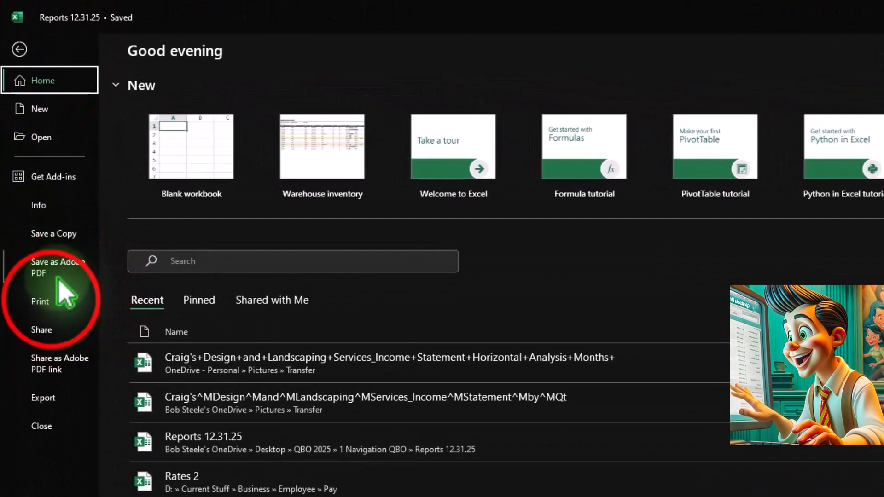
{"action": "left_click", "coordinate": [33, 195]}
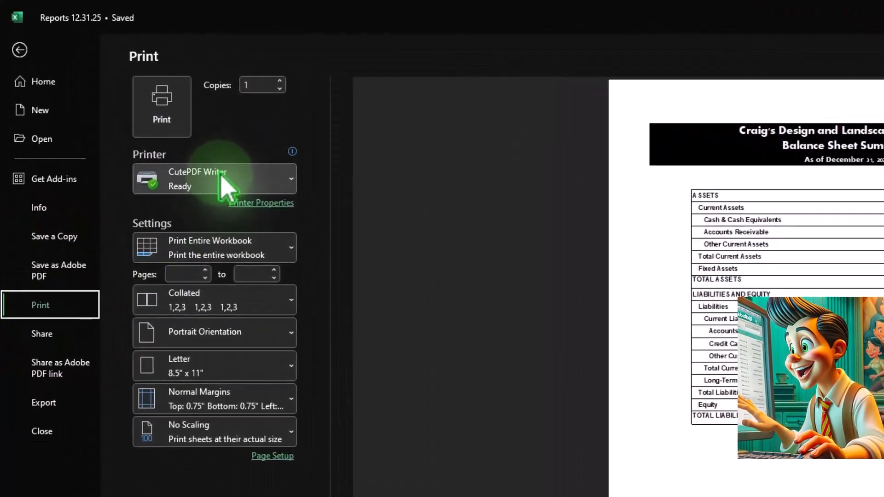
{"action": "left_click", "coordinate": [166, 252]}
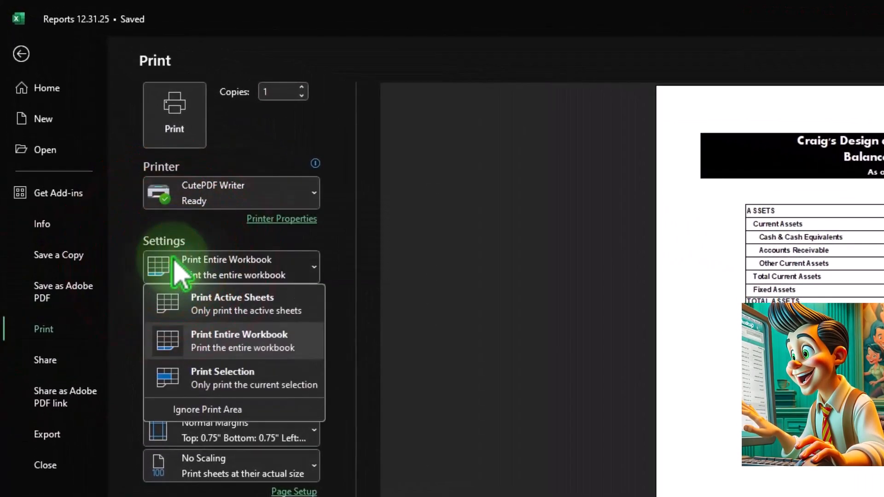